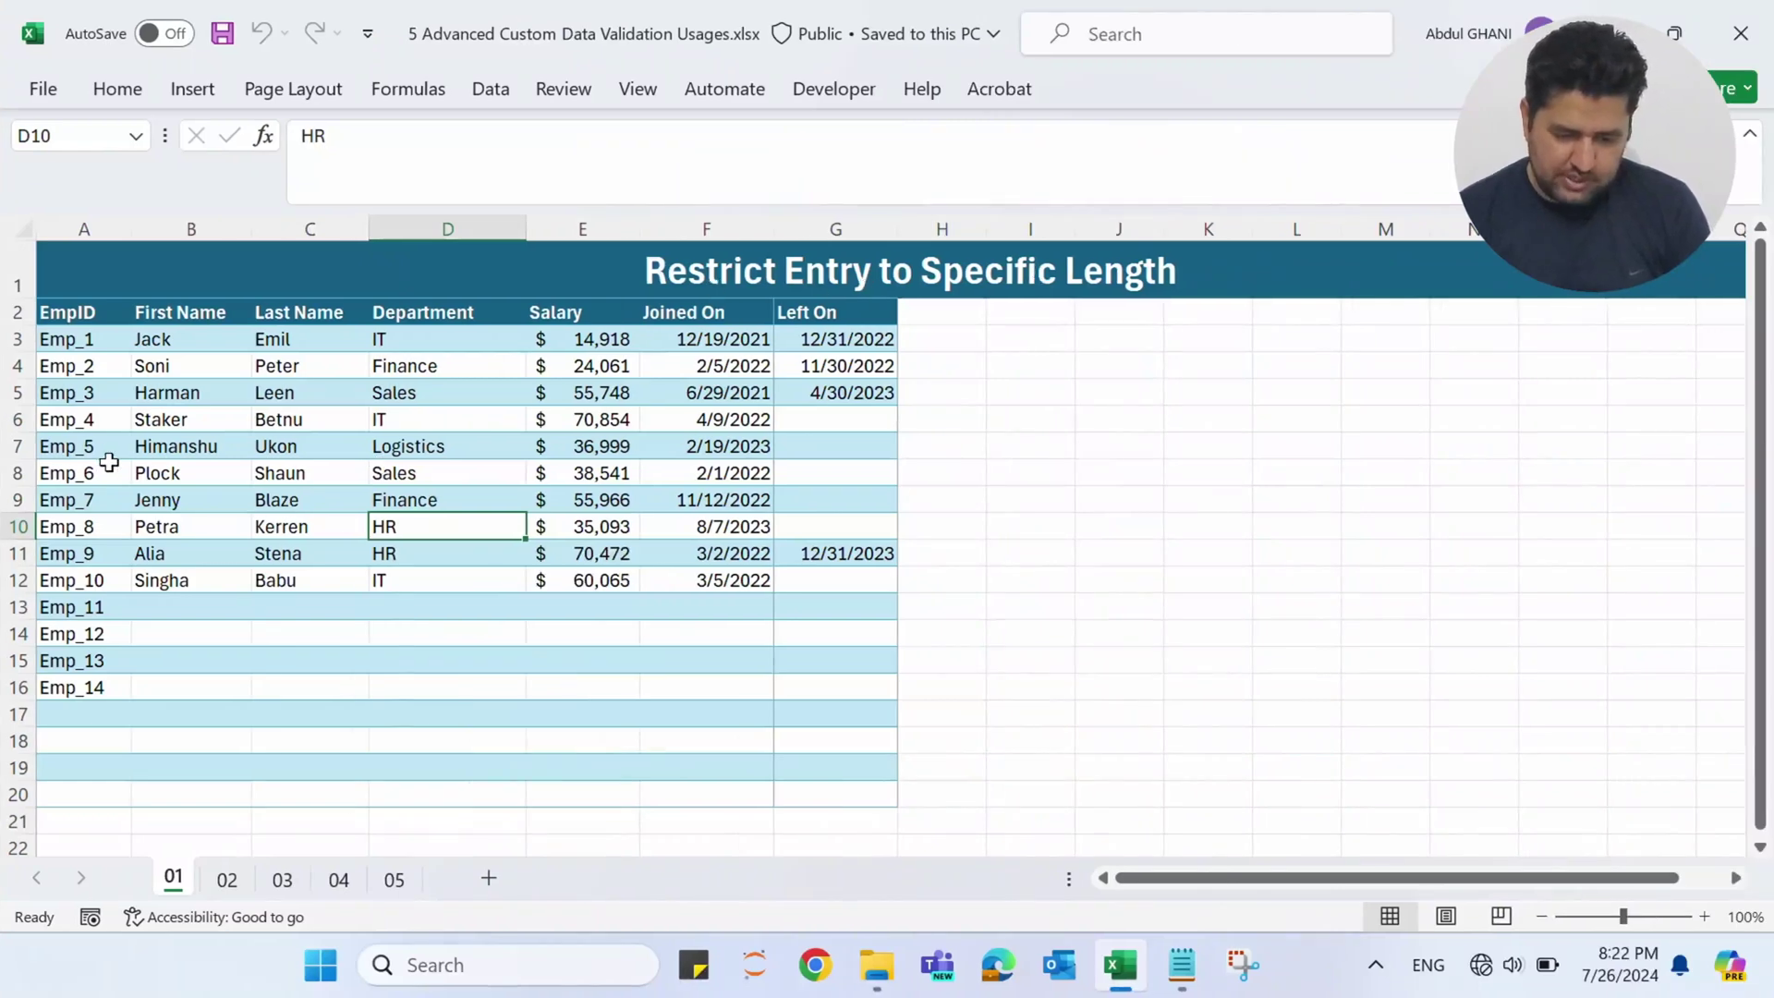
Select the First Name range B3:B20 in the employee table.
left_click_drag(173, 340, 147, 790)
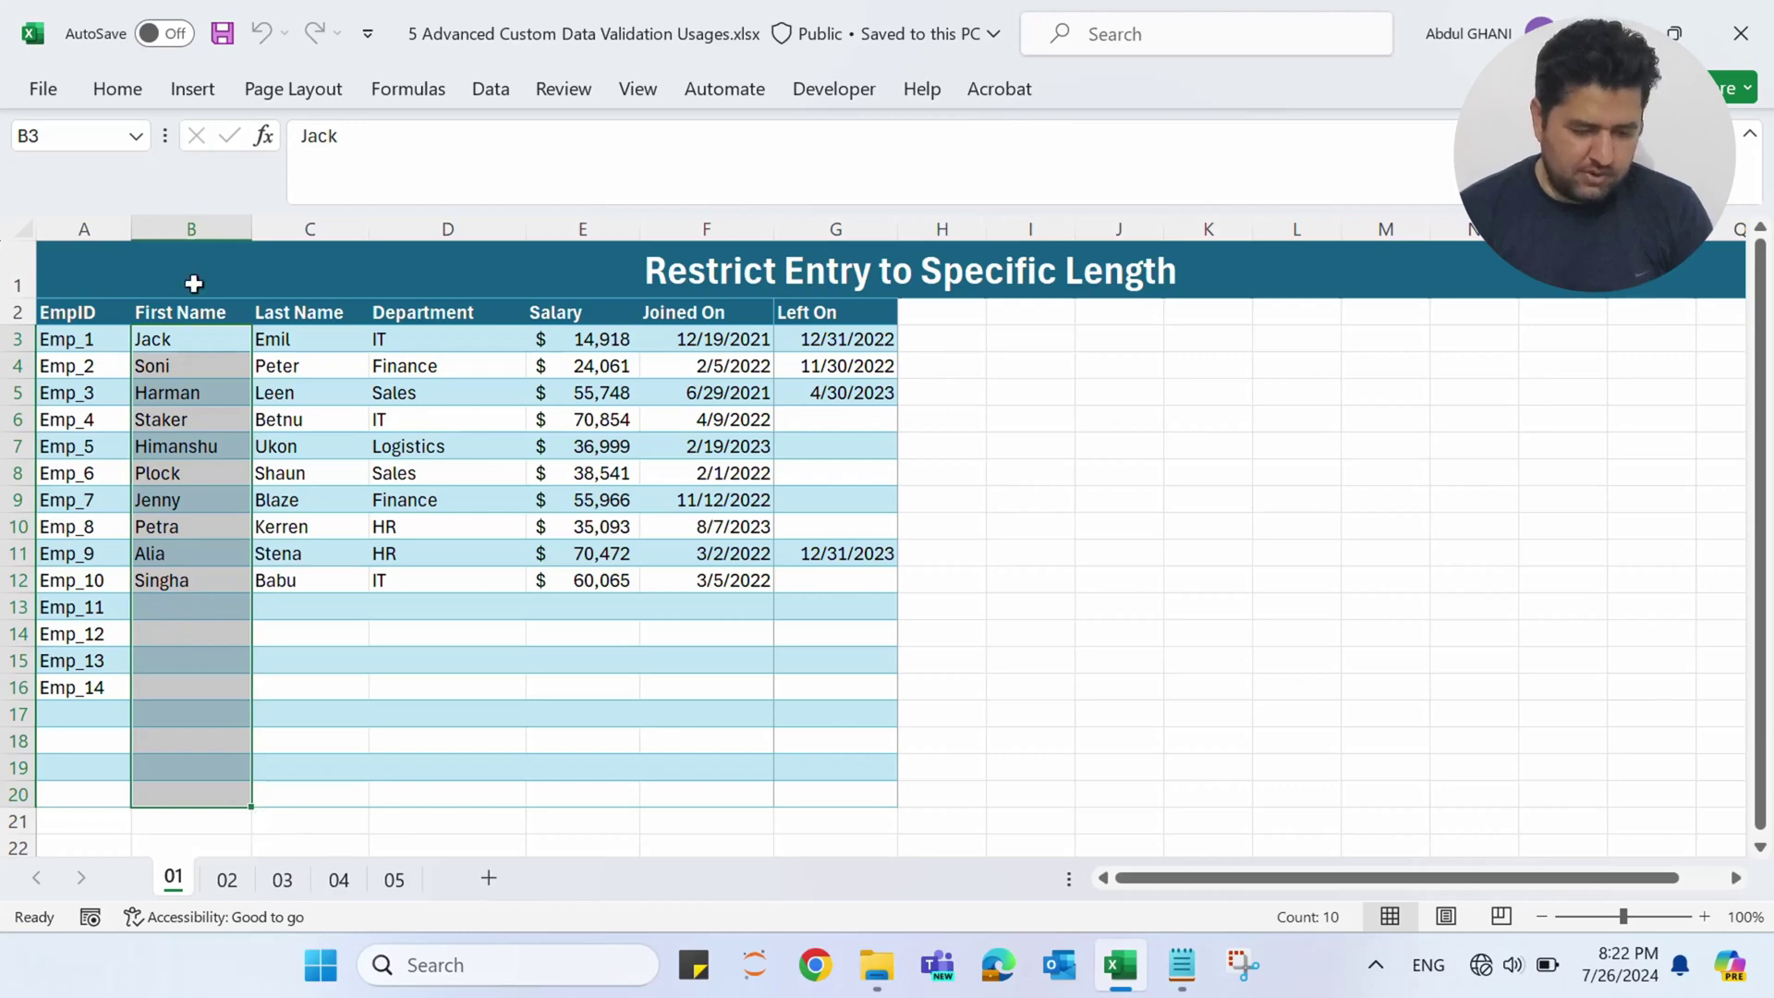
Add a Text length validation to B3:B20: less than or equal to, maximum 10.
left_click(491, 93)
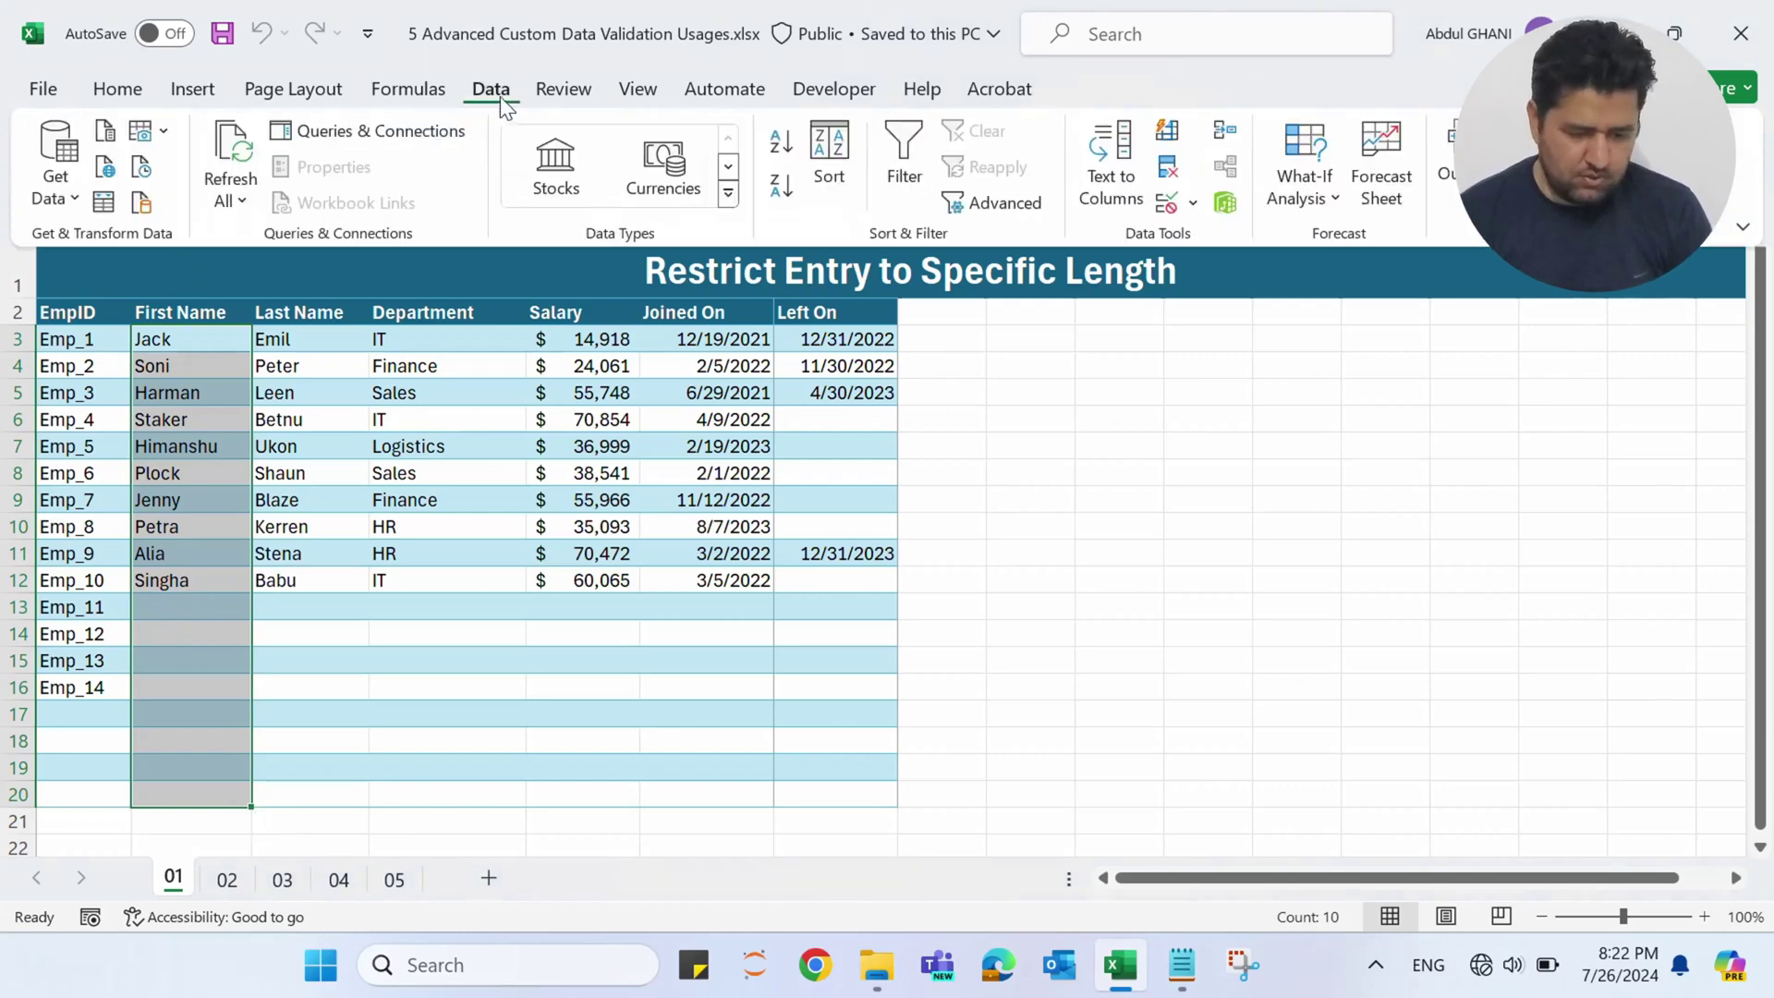
left_click(1167, 203)
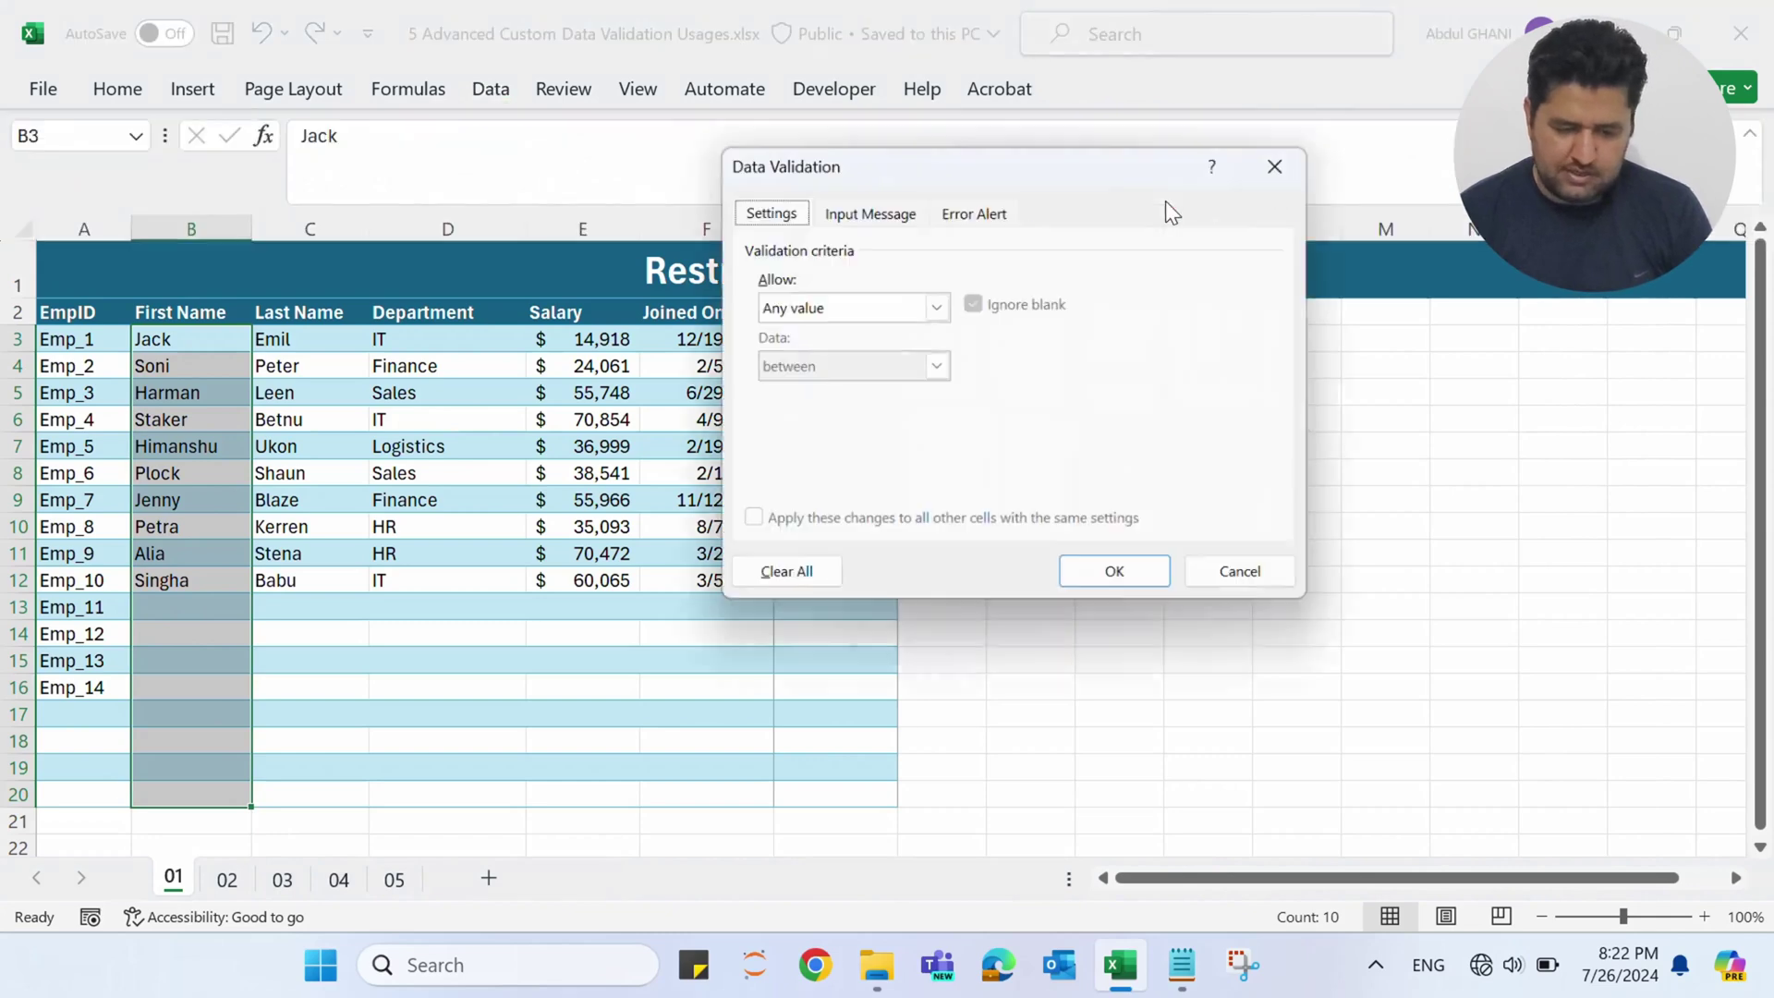
left_click(844, 303)
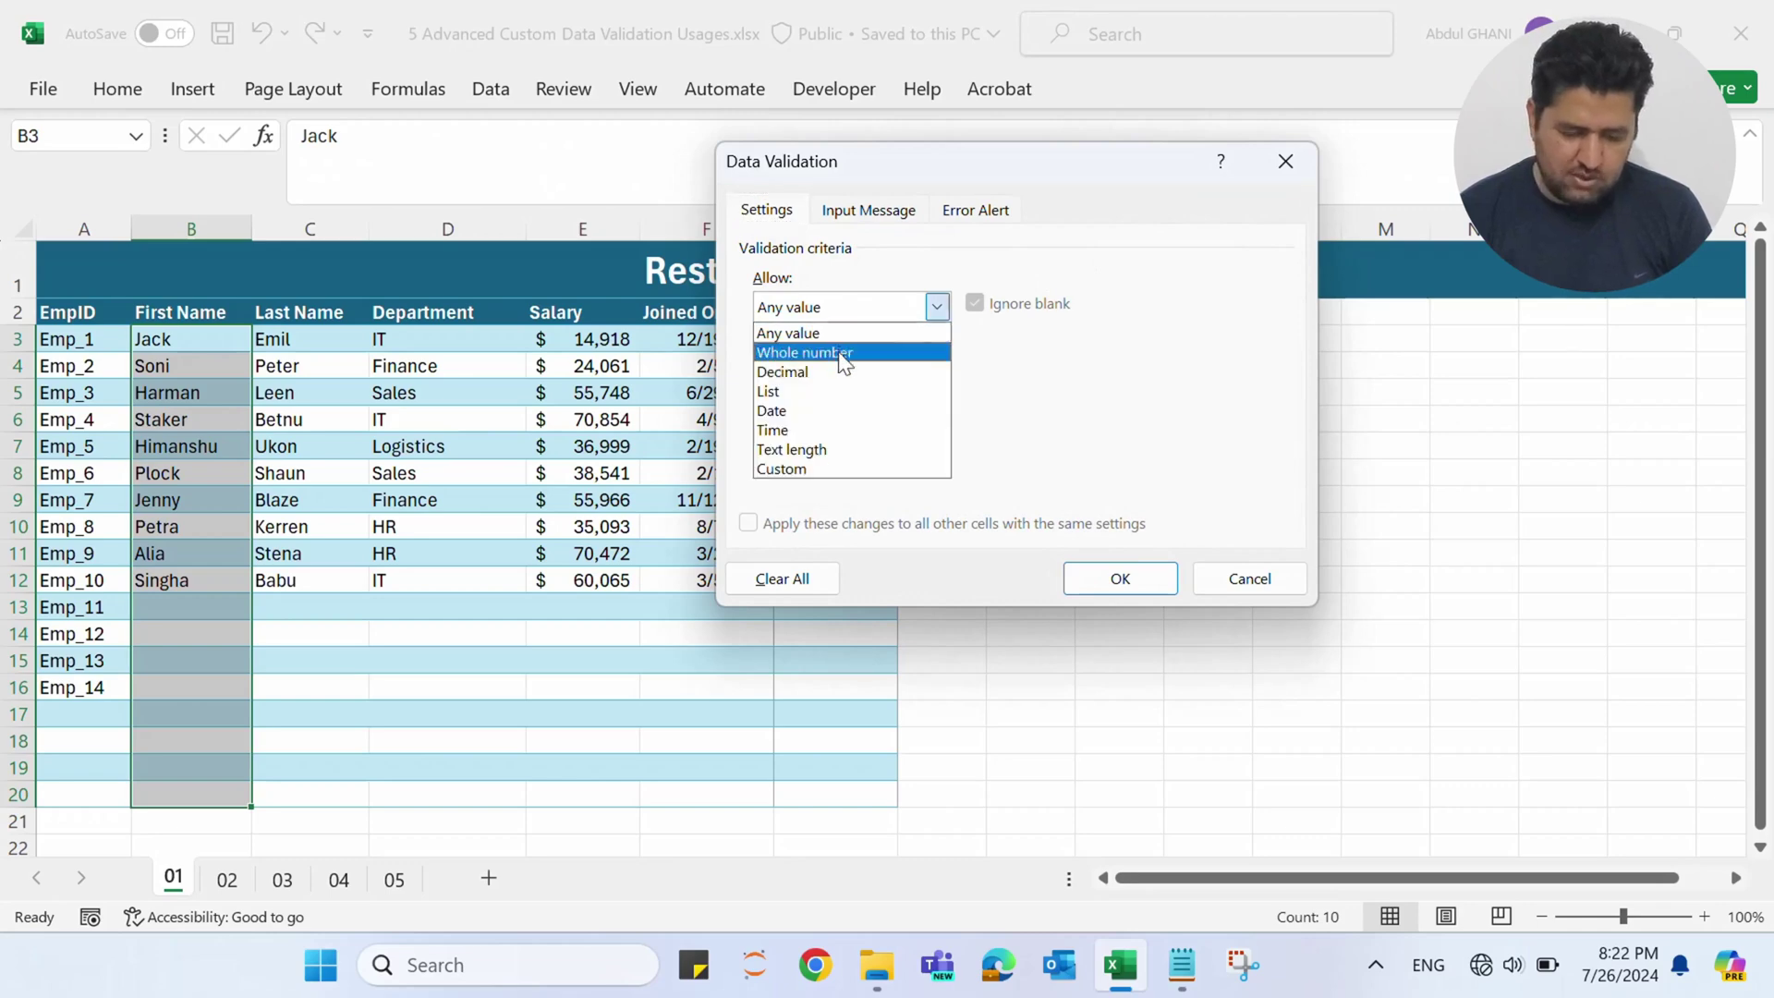
left_click(838, 452)
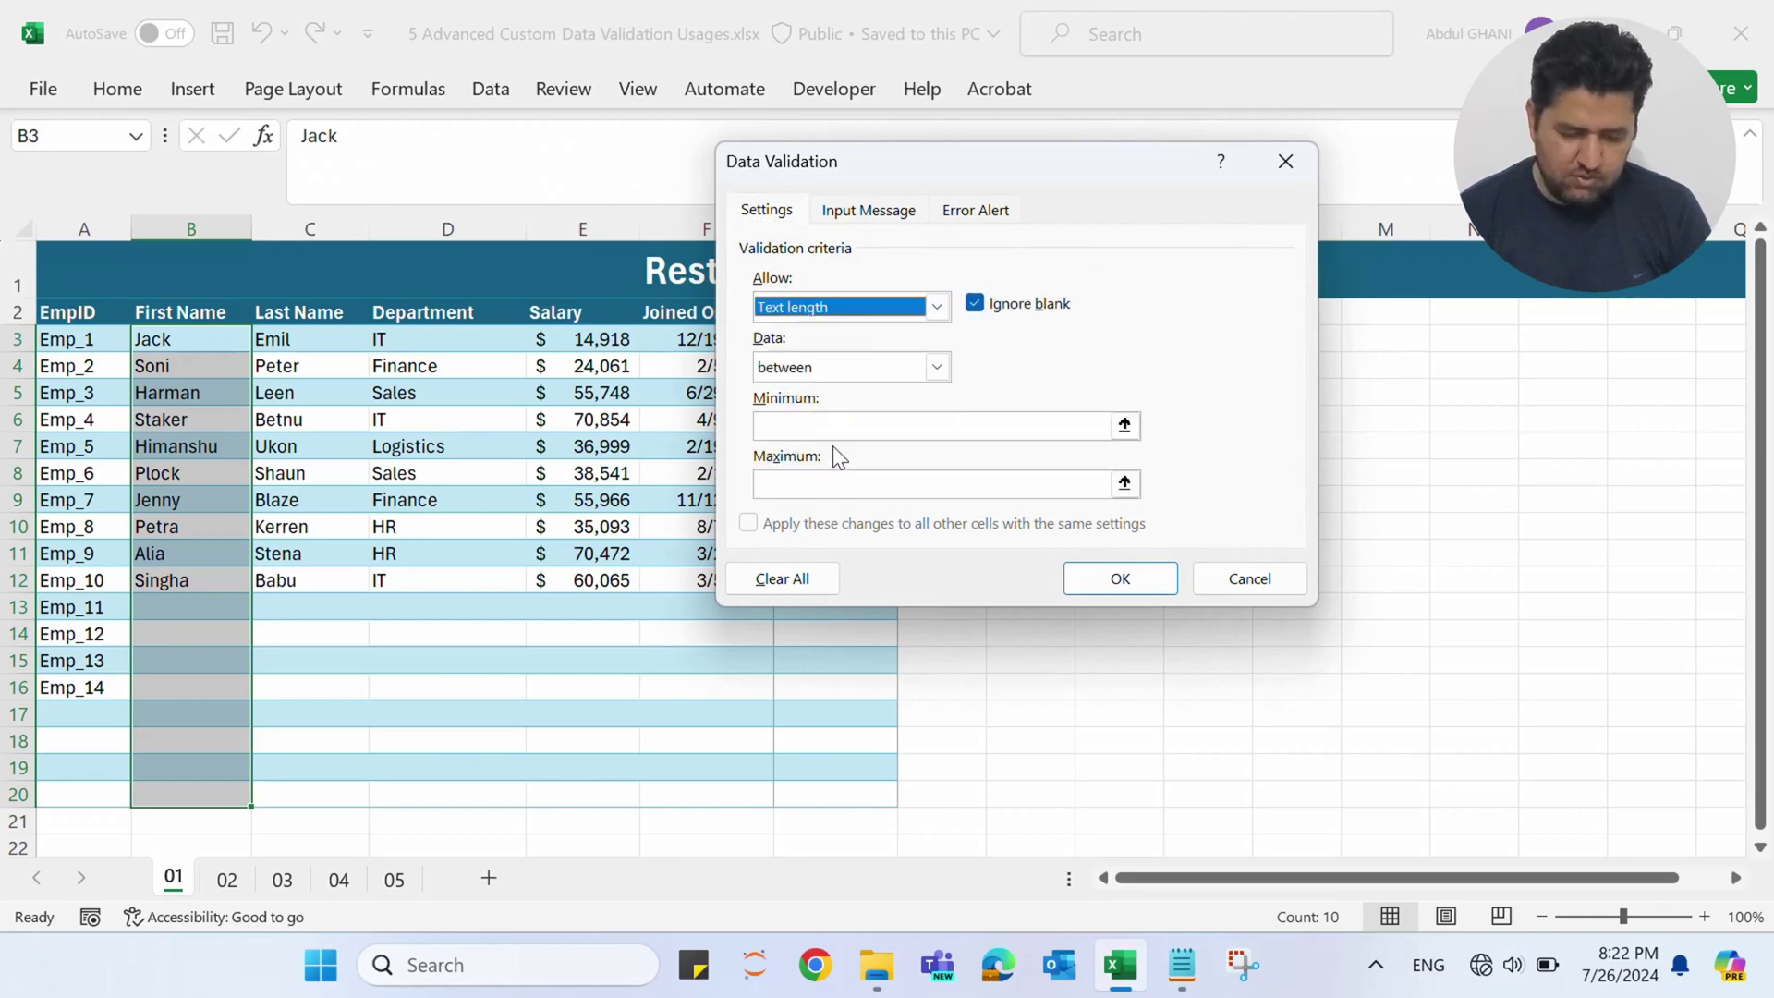
left_click(858, 369)
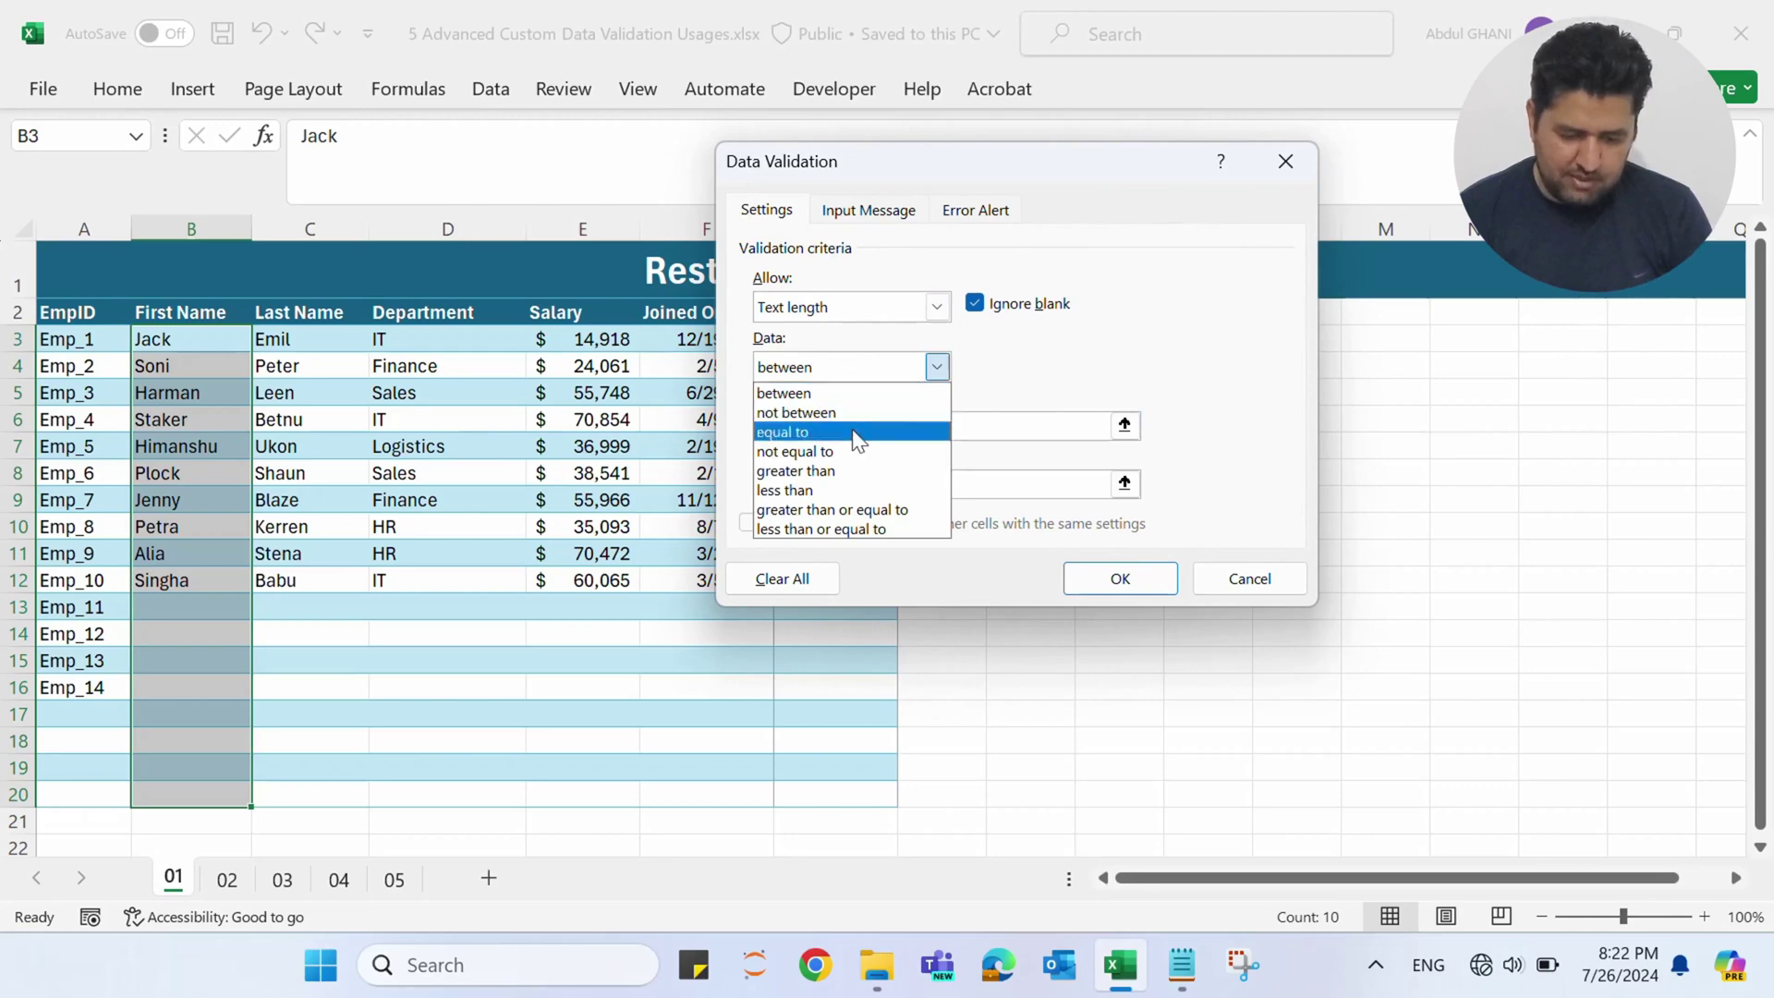
left_click(821, 528)
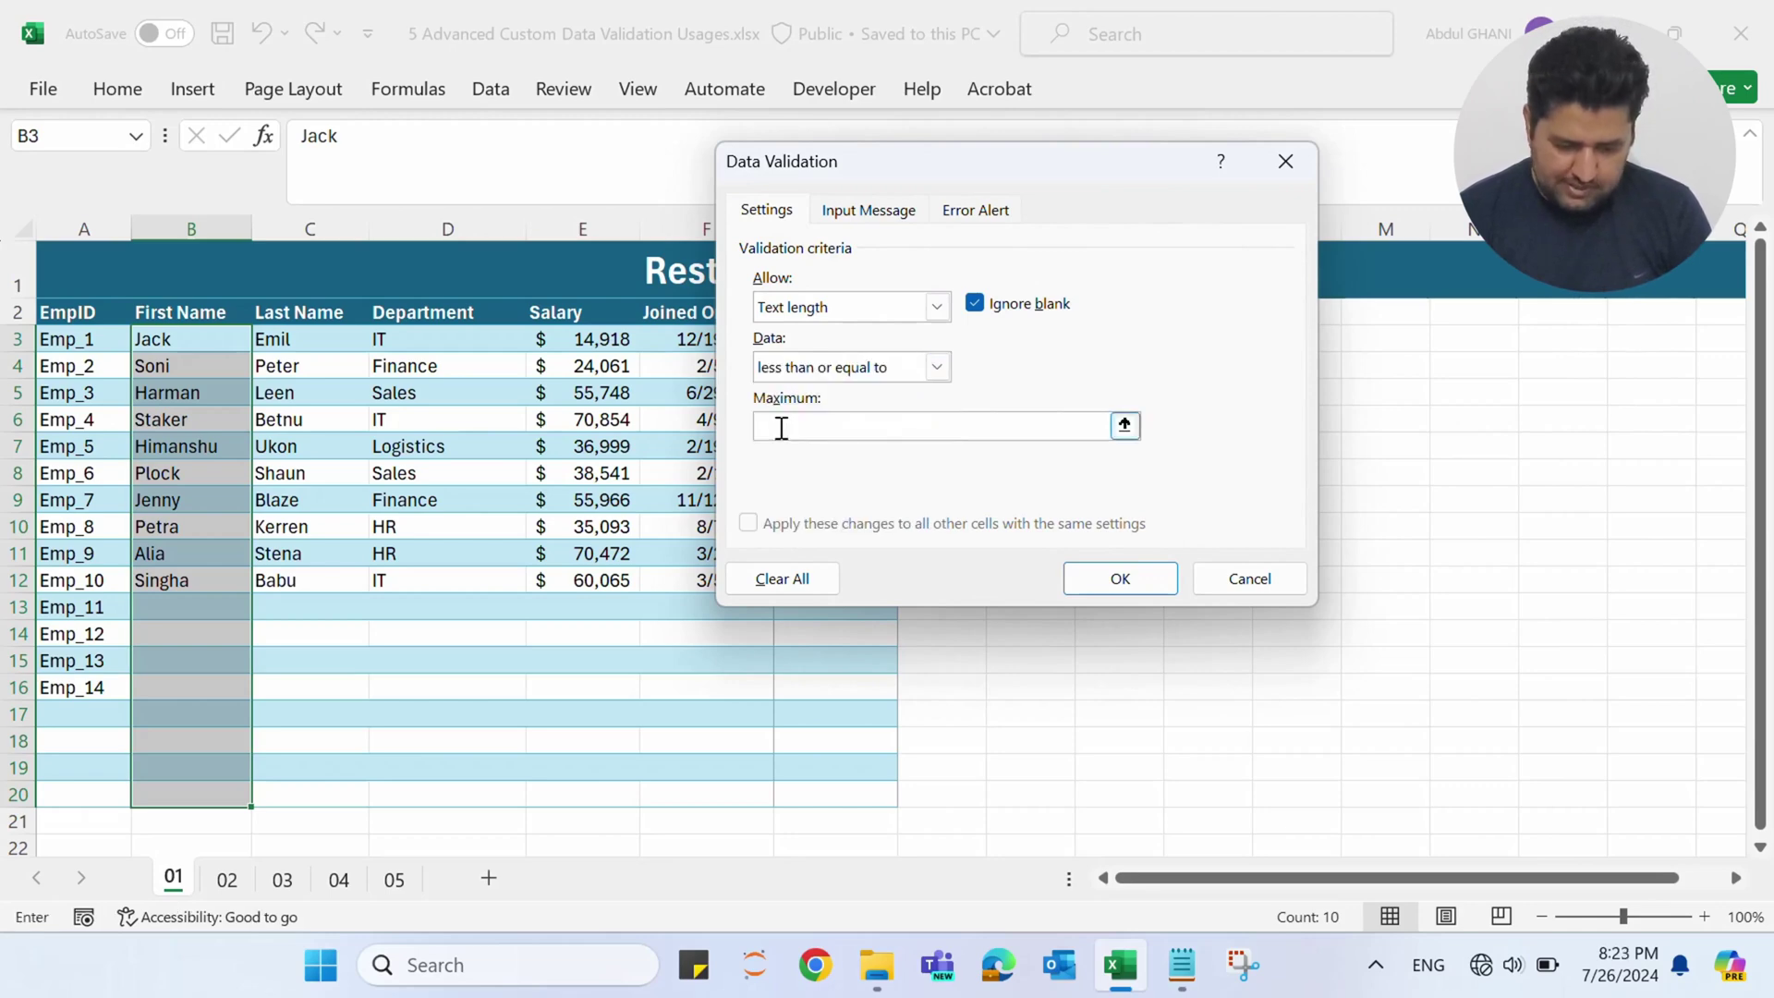
left_click(780, 426)
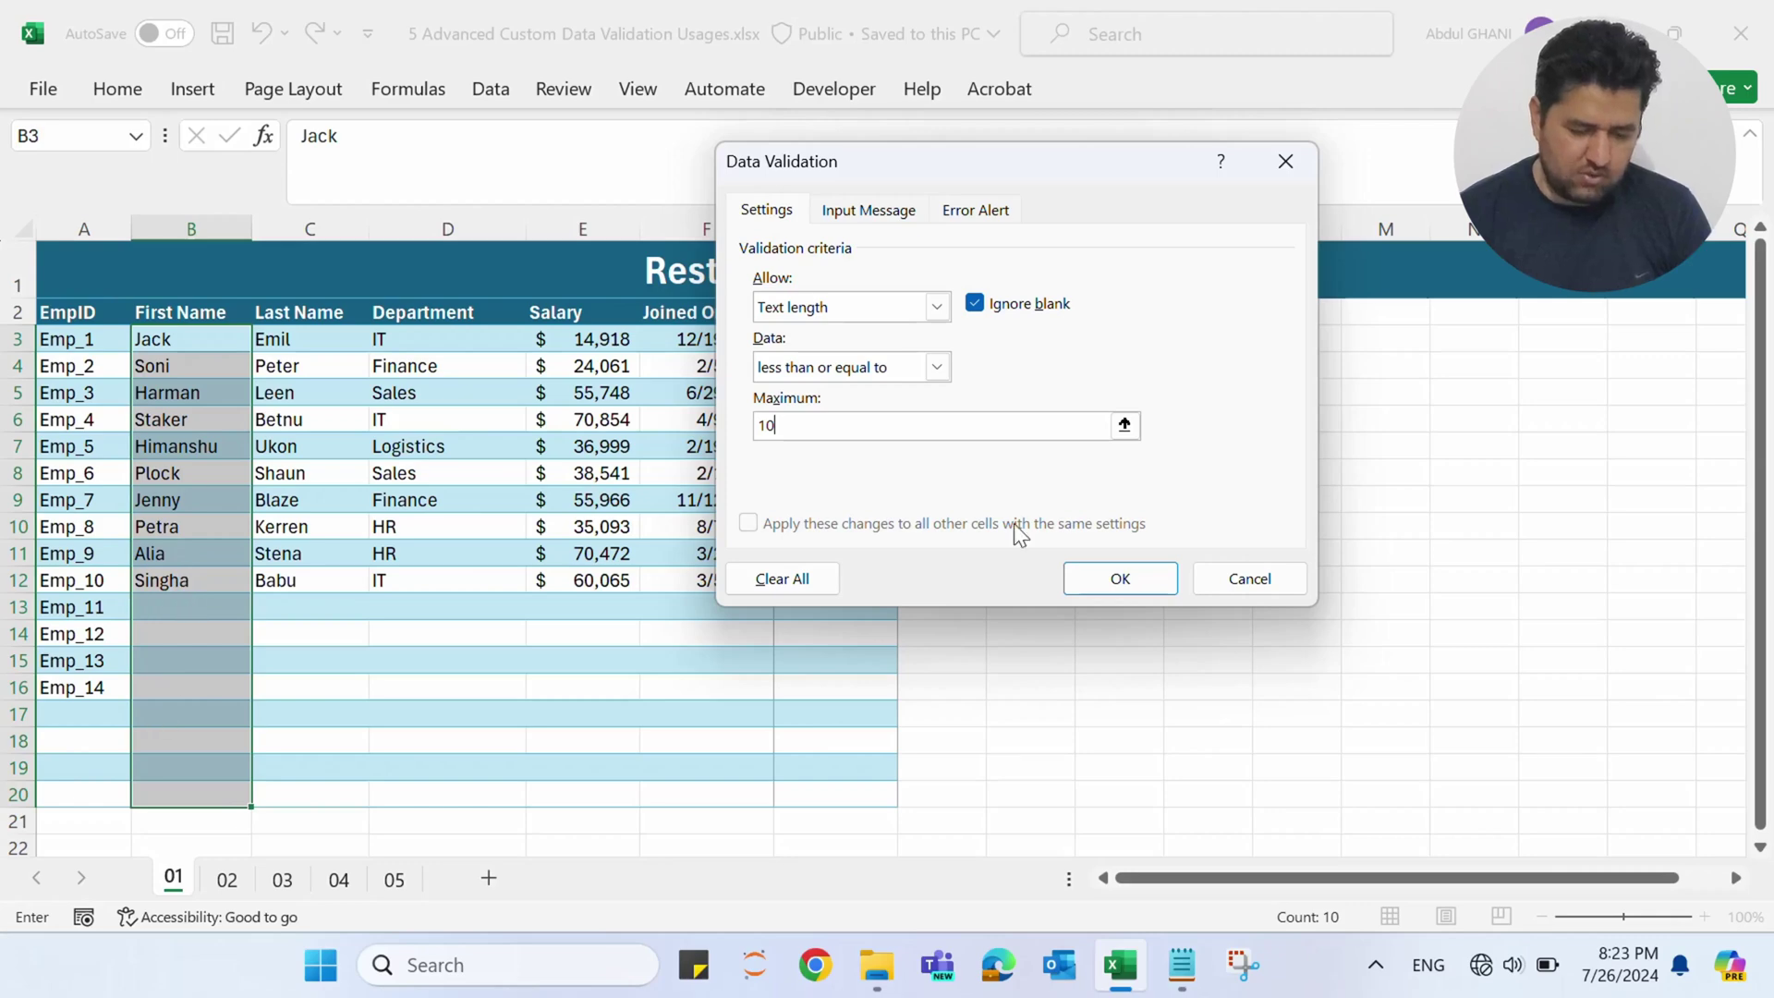
left_click(1118, 581)
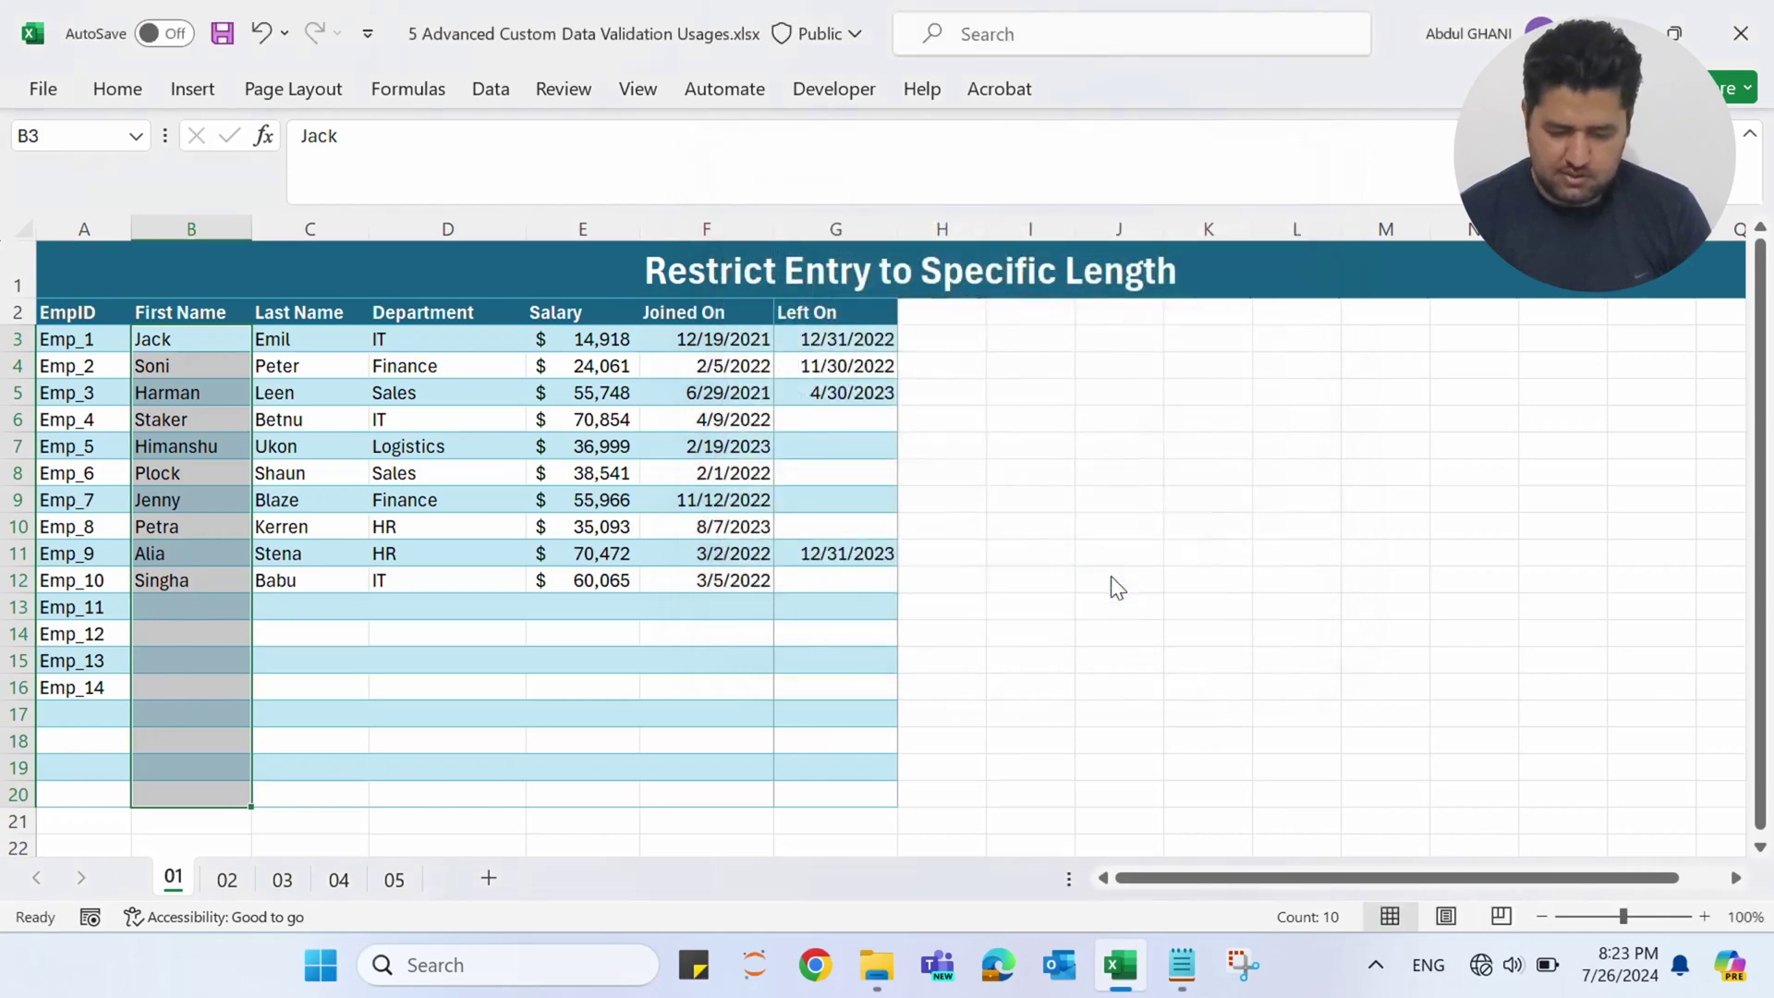
Enter a short first name for Emp_11 in B13.
left_click(181, 609)
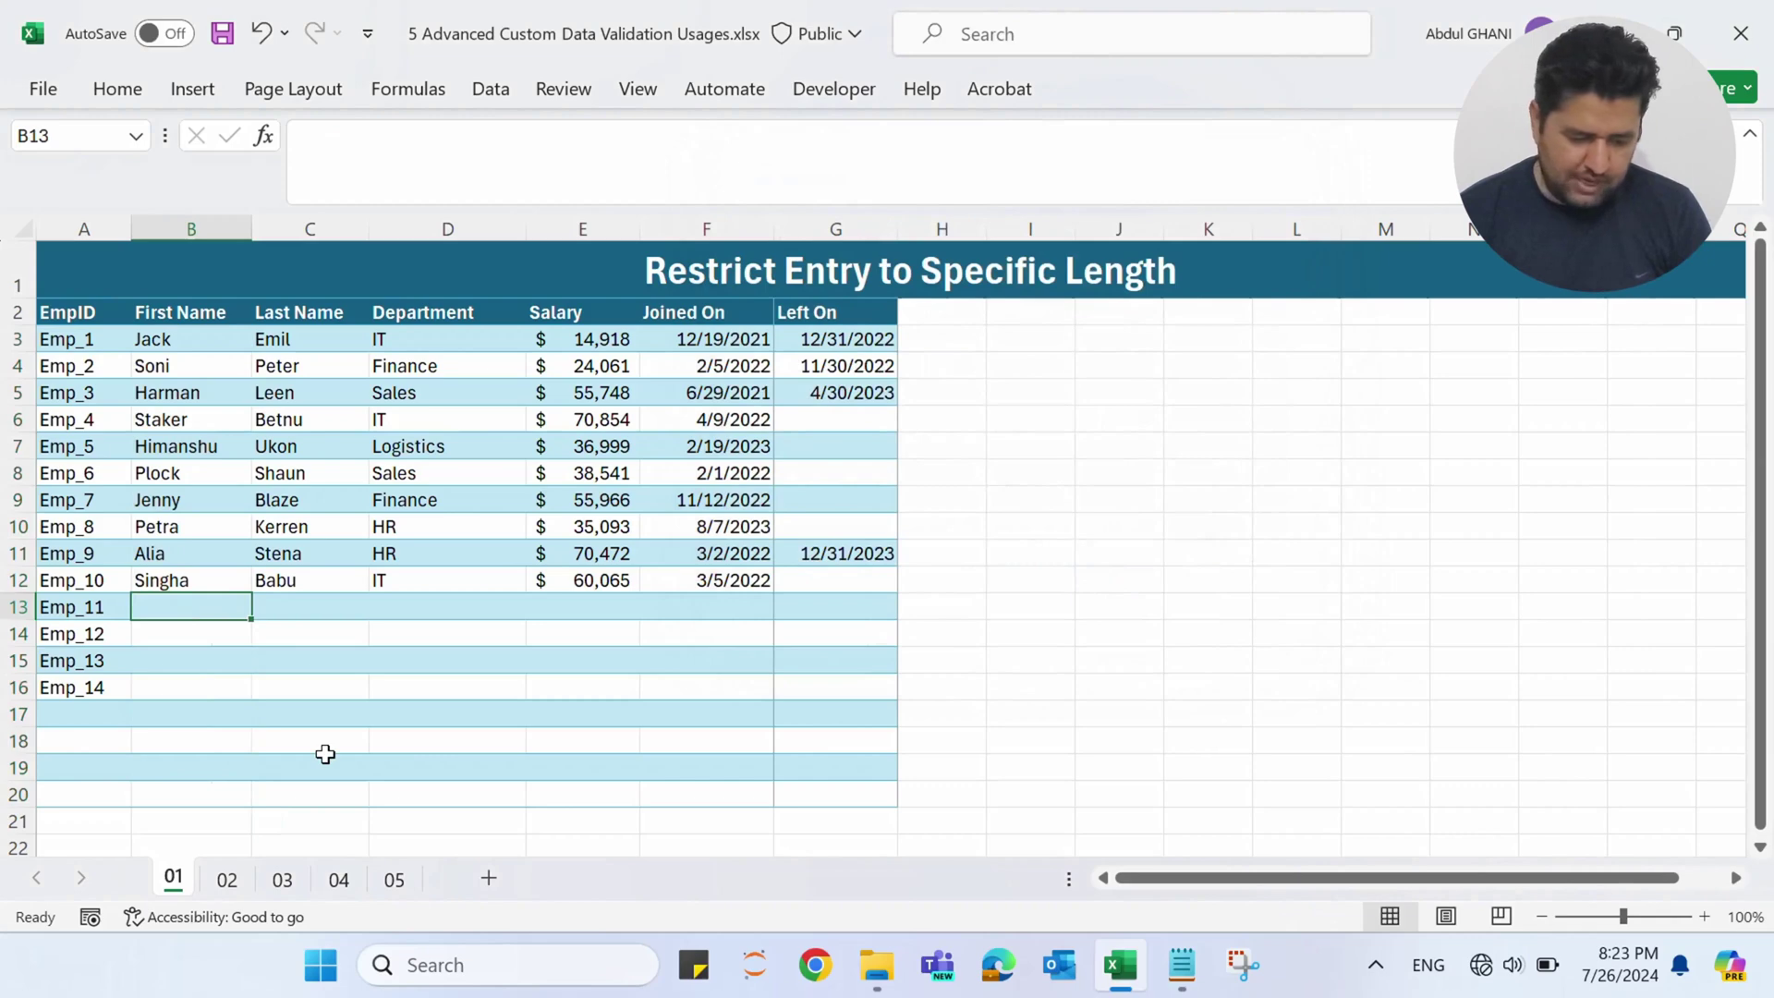
type("Adam")
key("BackSpace")
type("am")
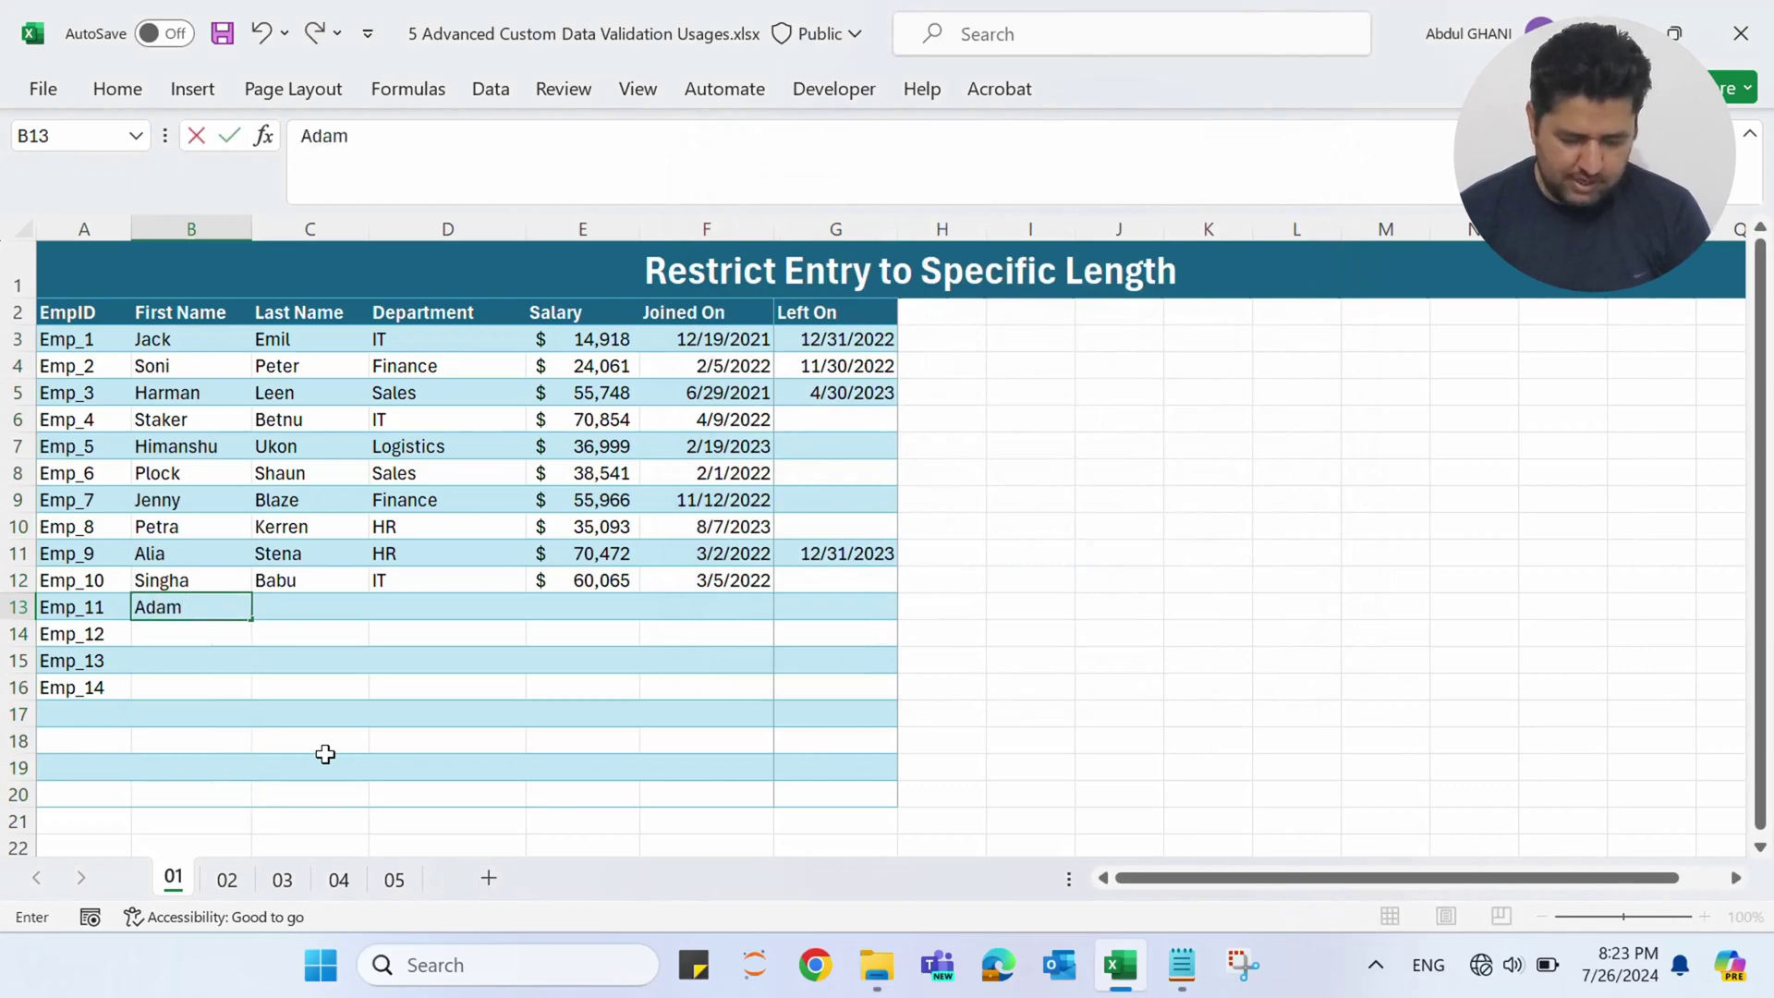
key("Return")
Try a too-long three-word first name in B14 and cancel the rejection.
type("Ad")
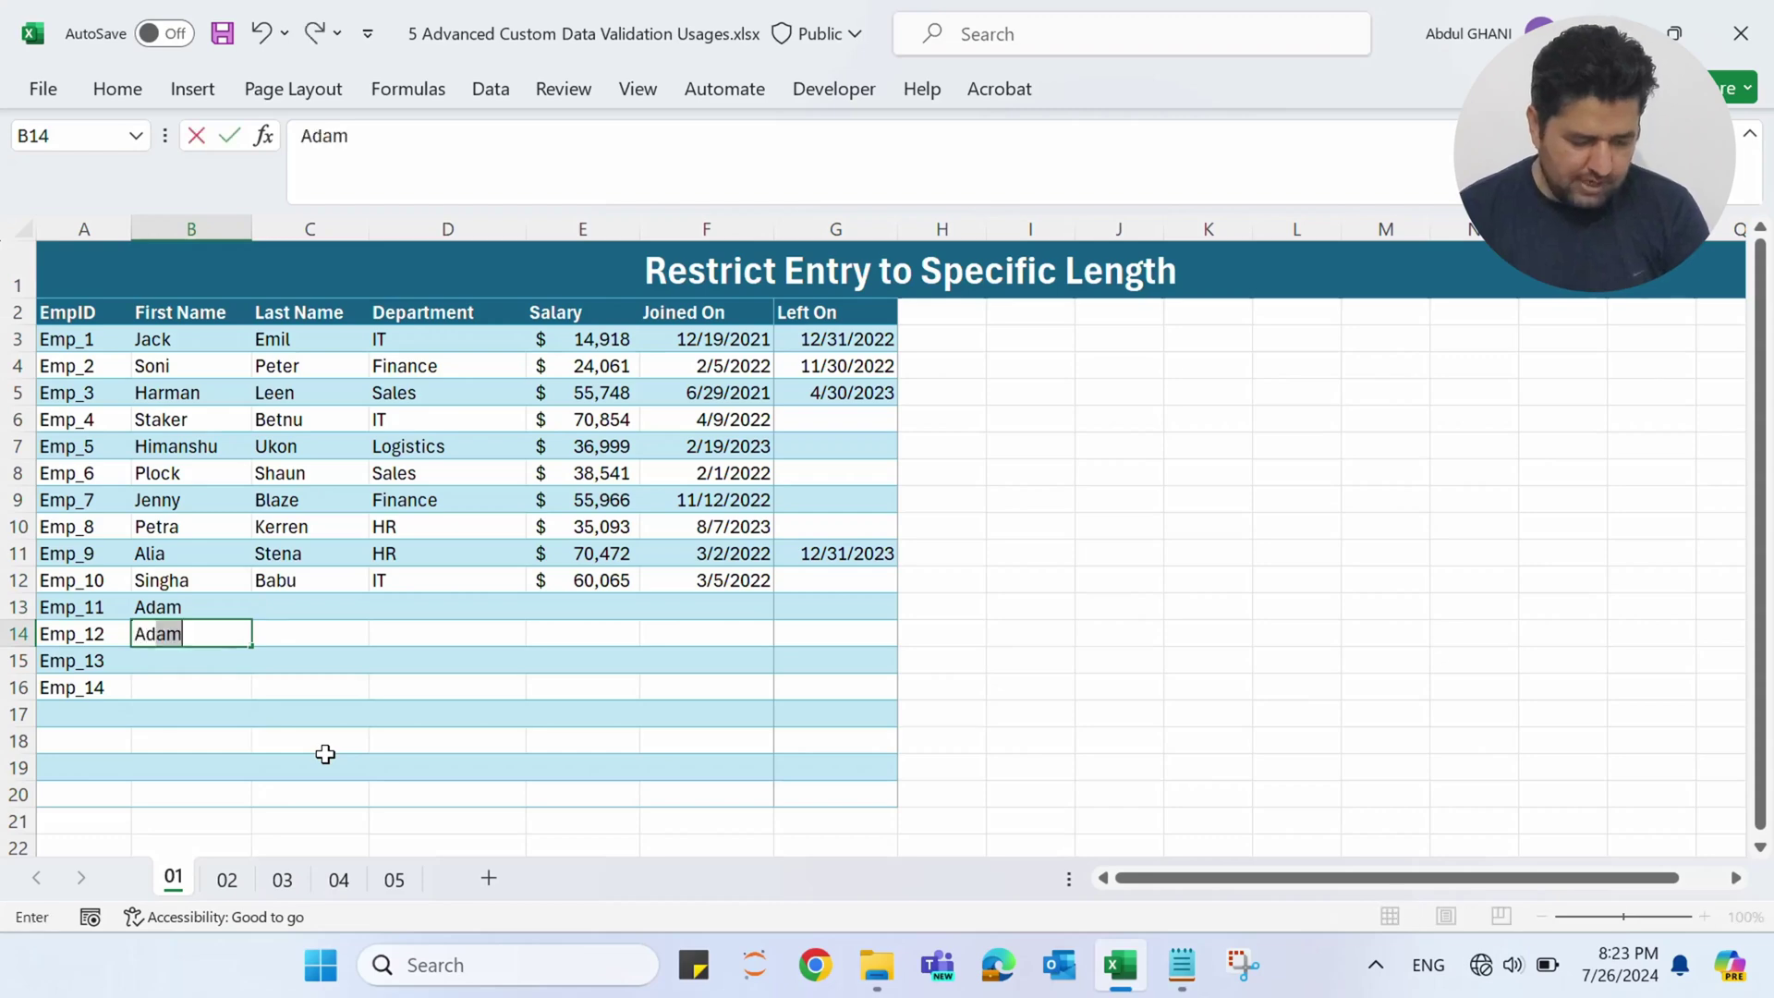
type("am Steven Smith")
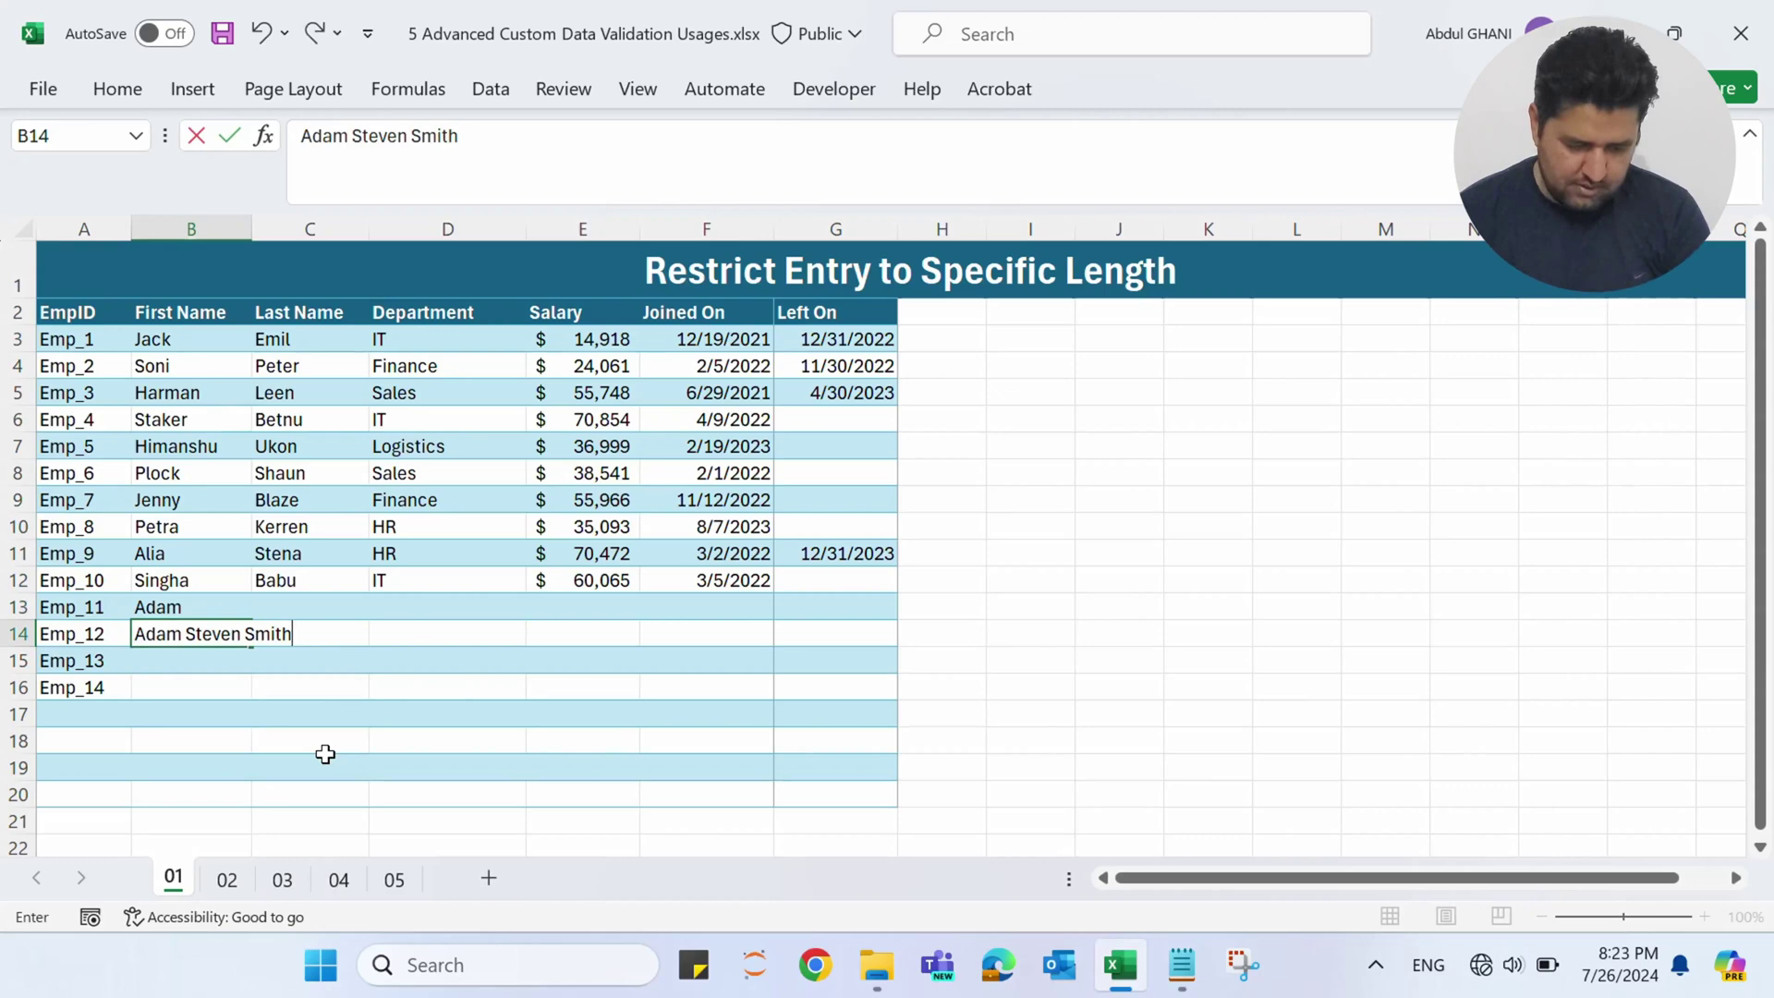
key("Return")
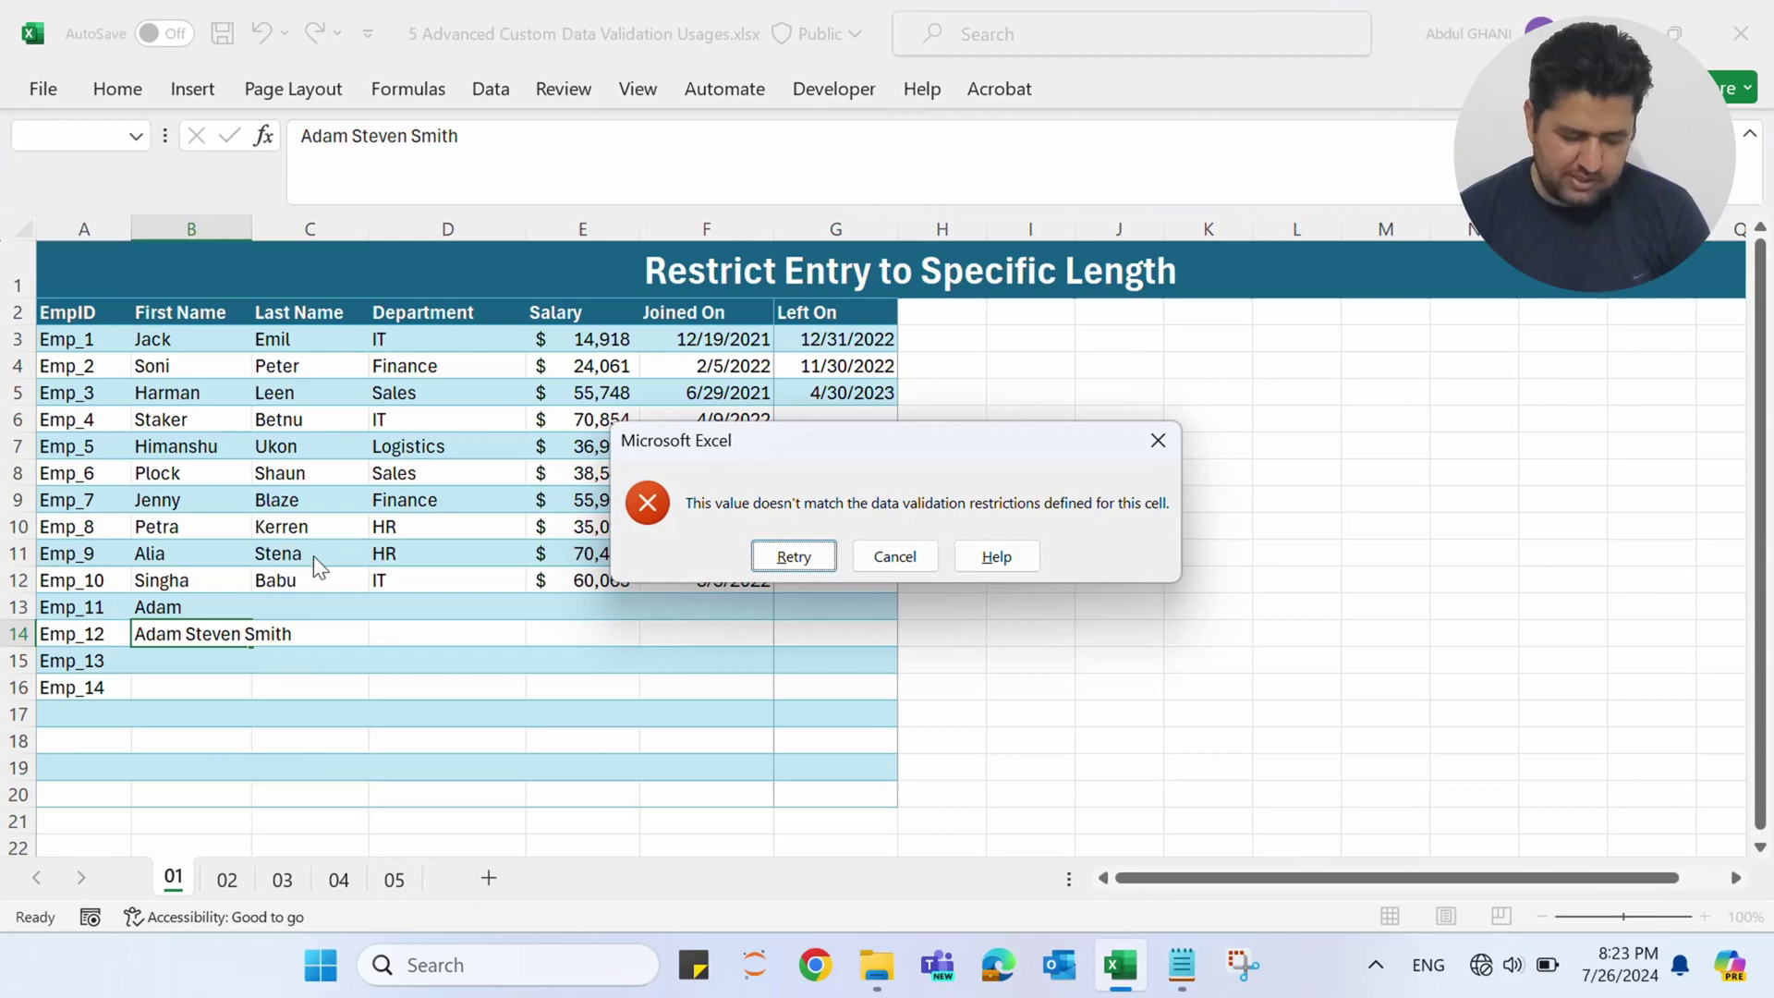
left_click(905, 558)
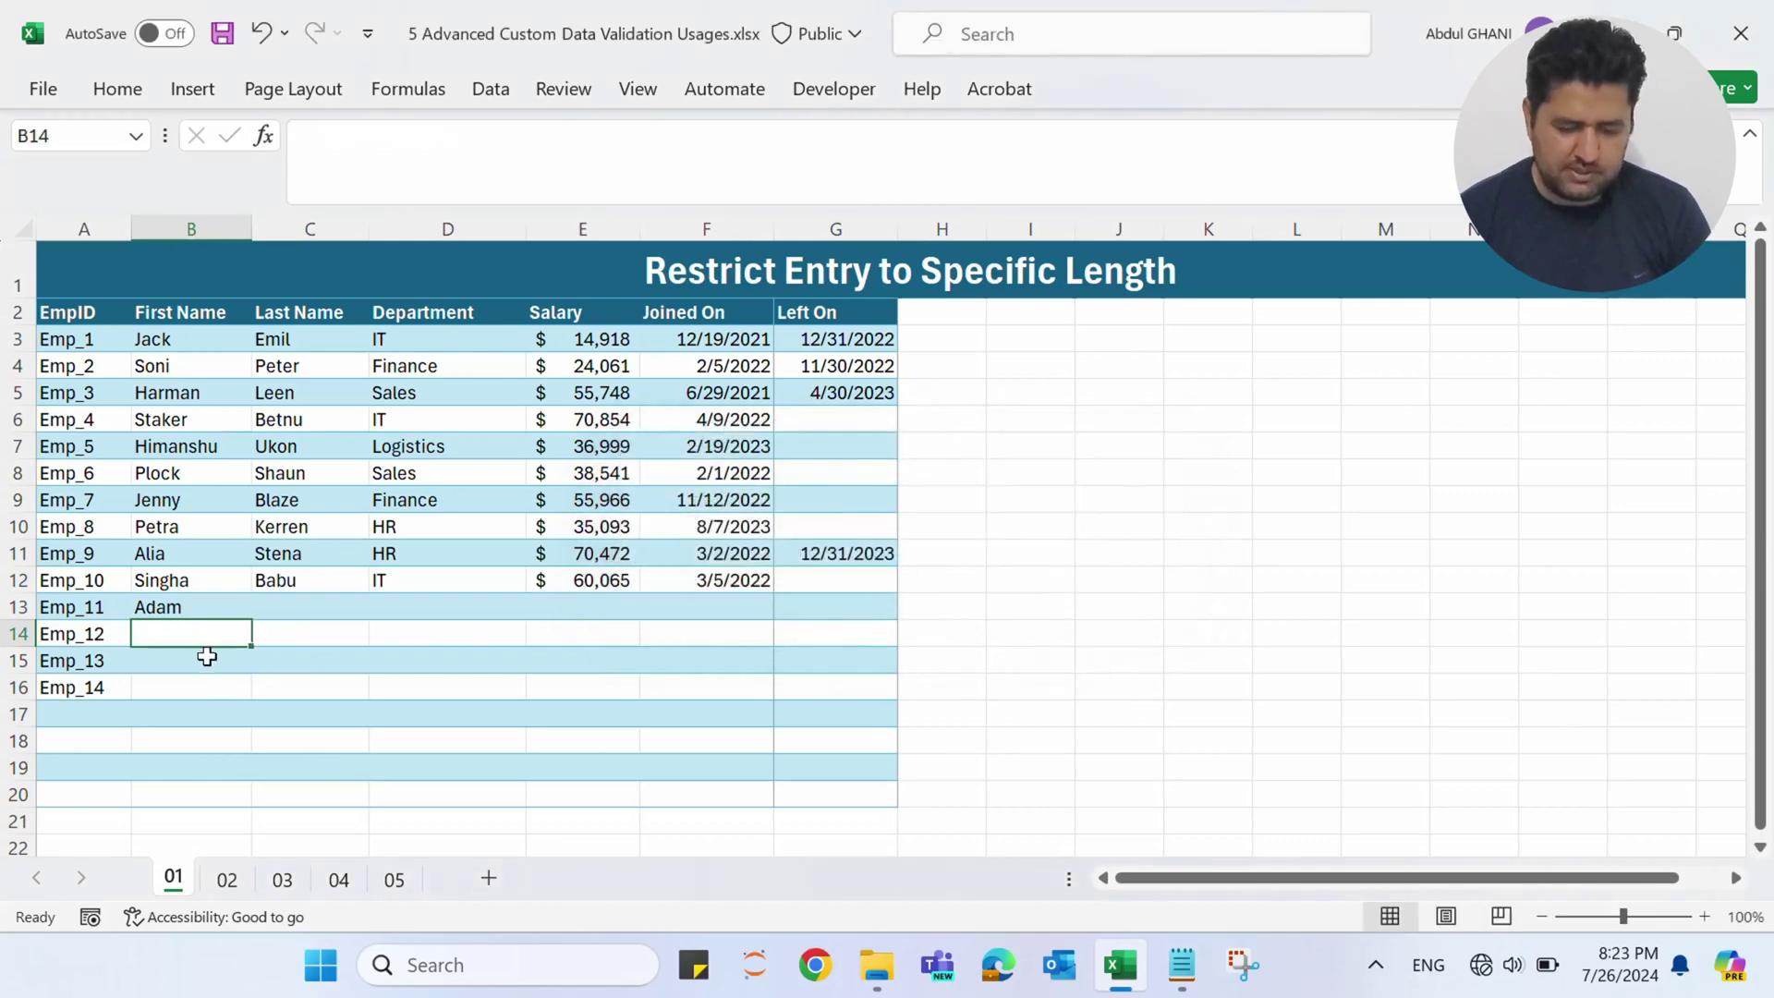
left_click(237, 880)
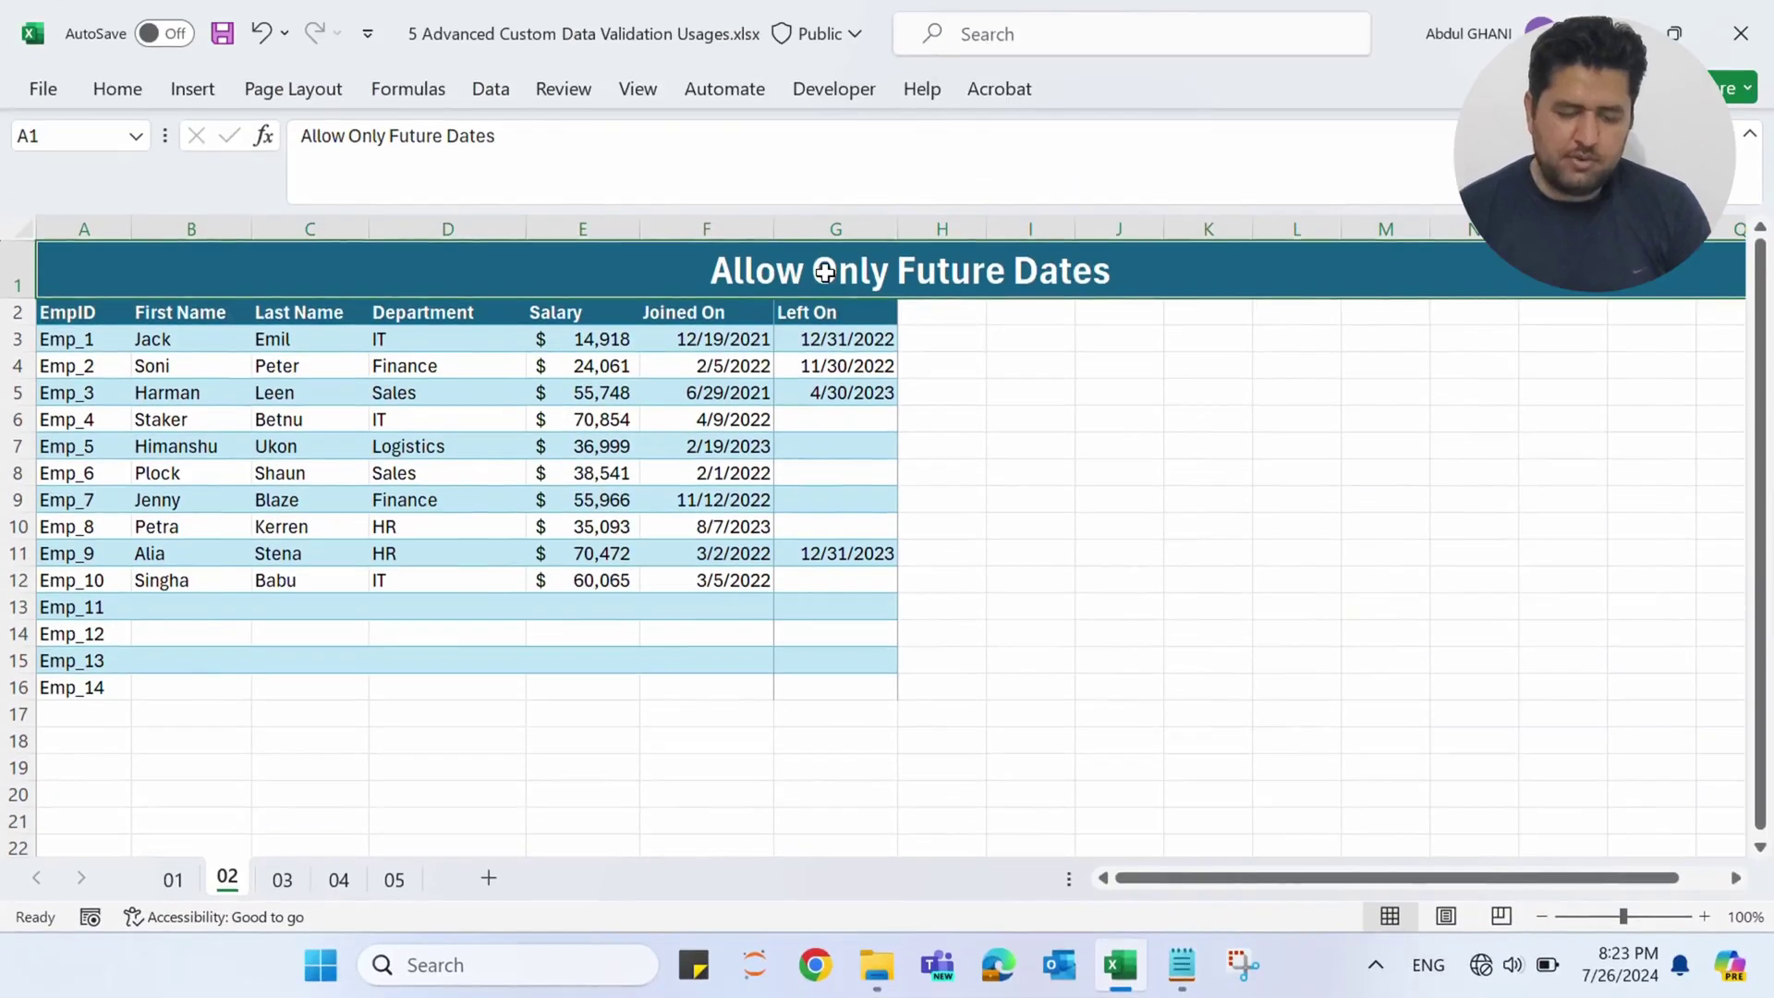
Give the Left On cells G3:G16 a custom validation formula =G3>Today().
left_click_drag(832, 342, 820, 701)
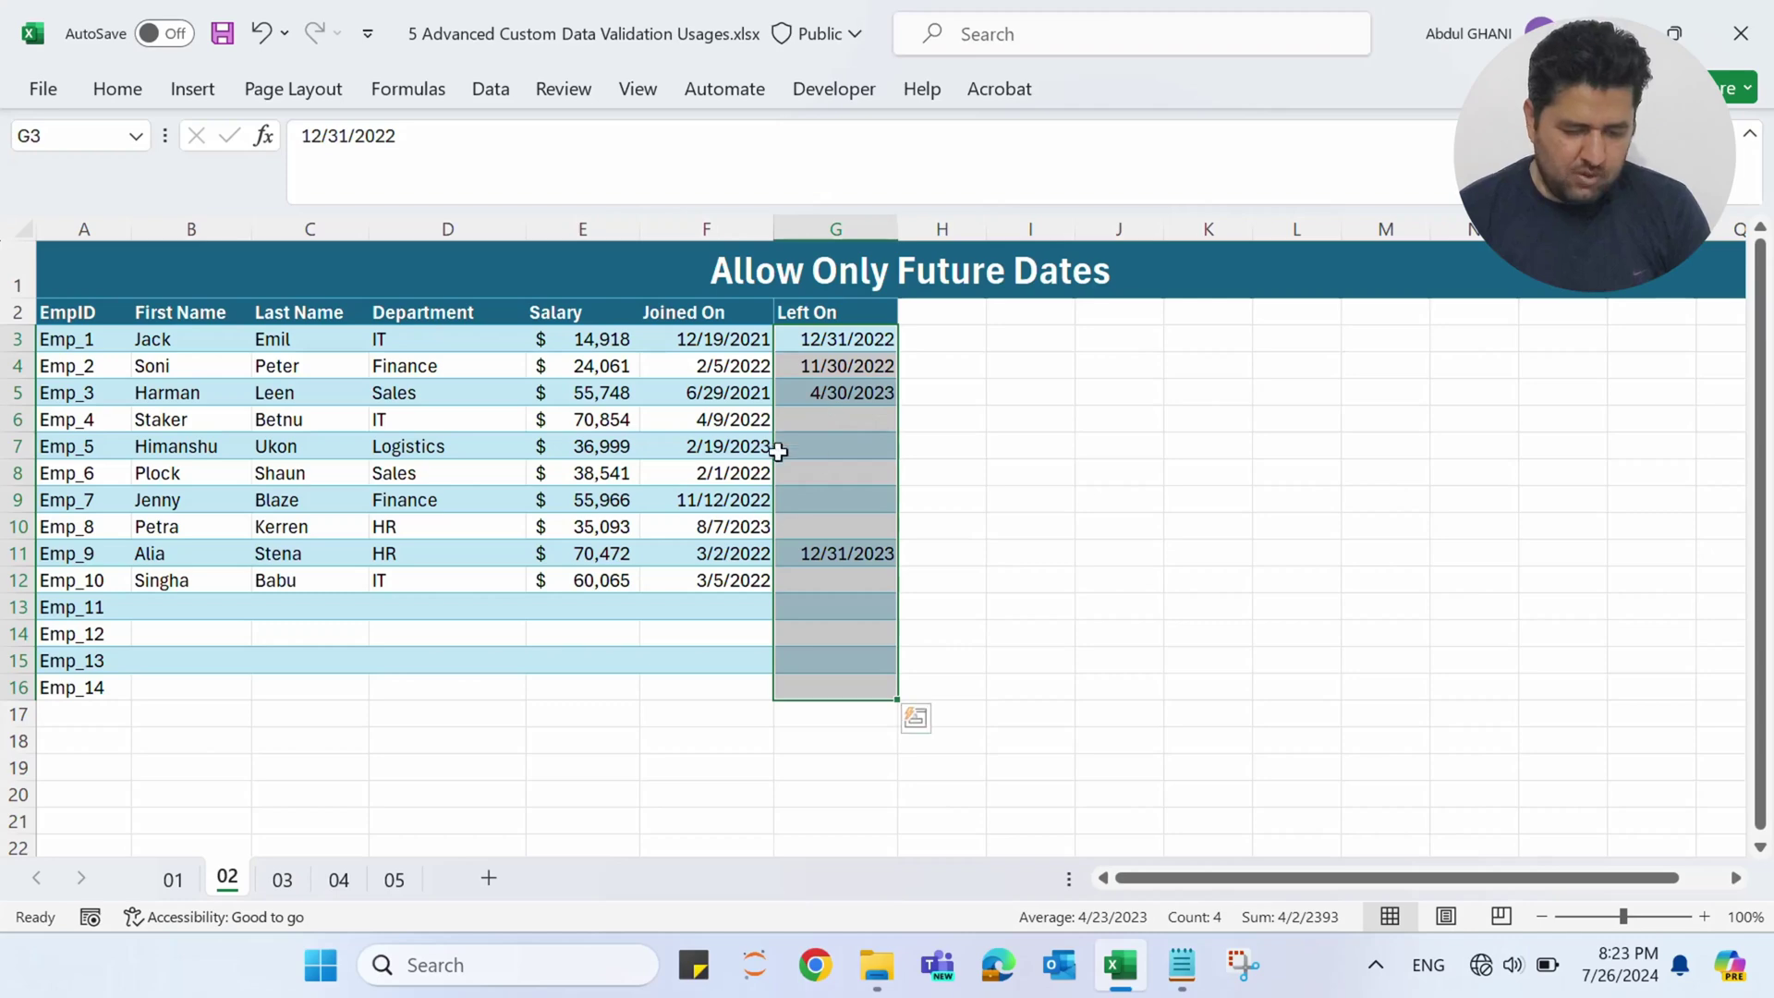
left_click(507, 98)
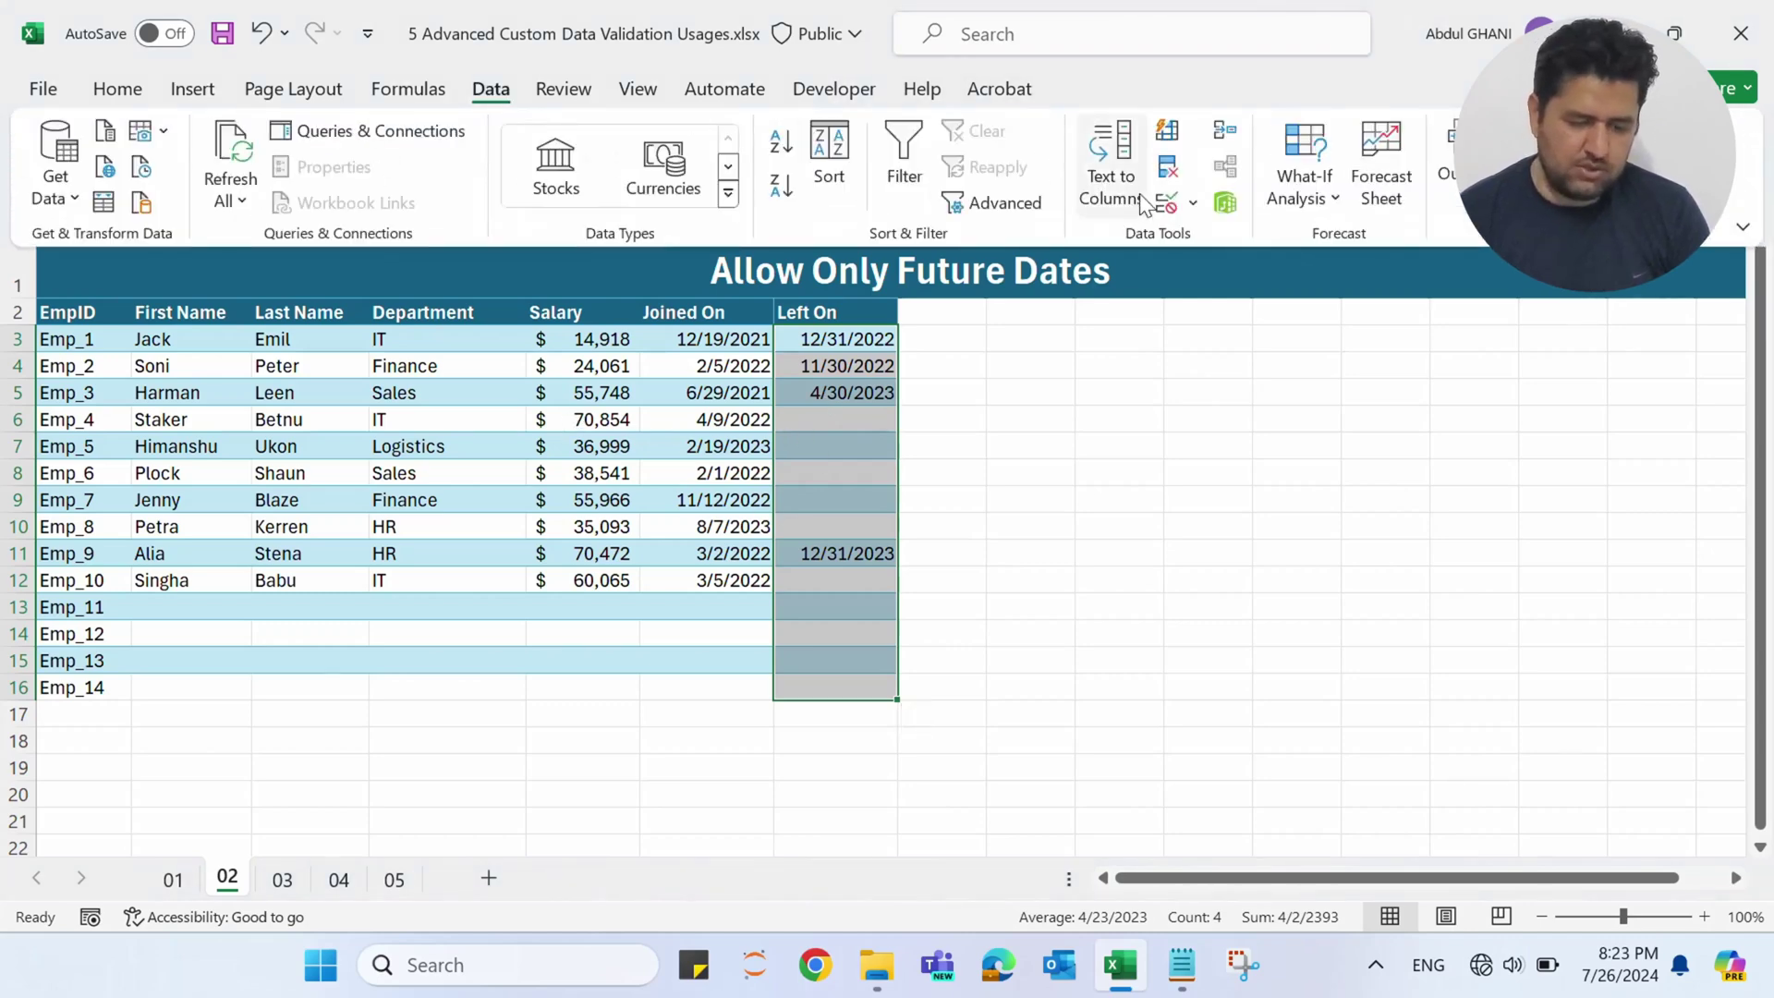
left_click(1165, 204)
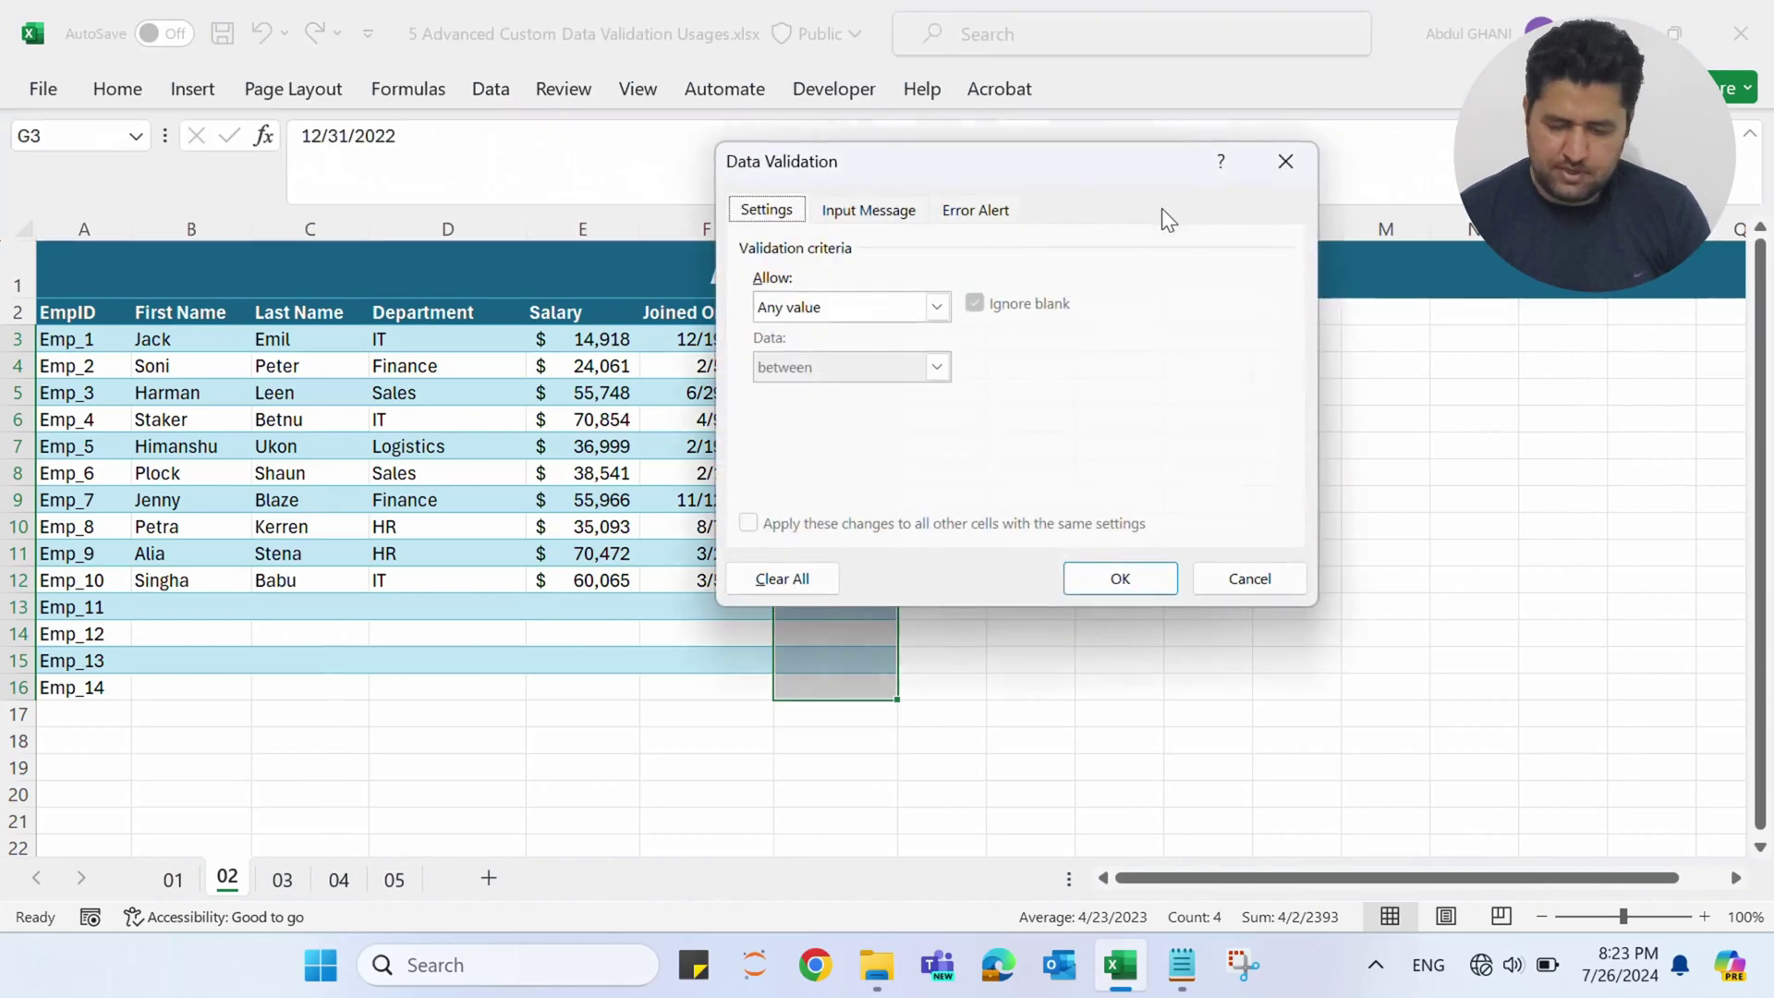
left_click(858, 312)
left_click(848, 467)
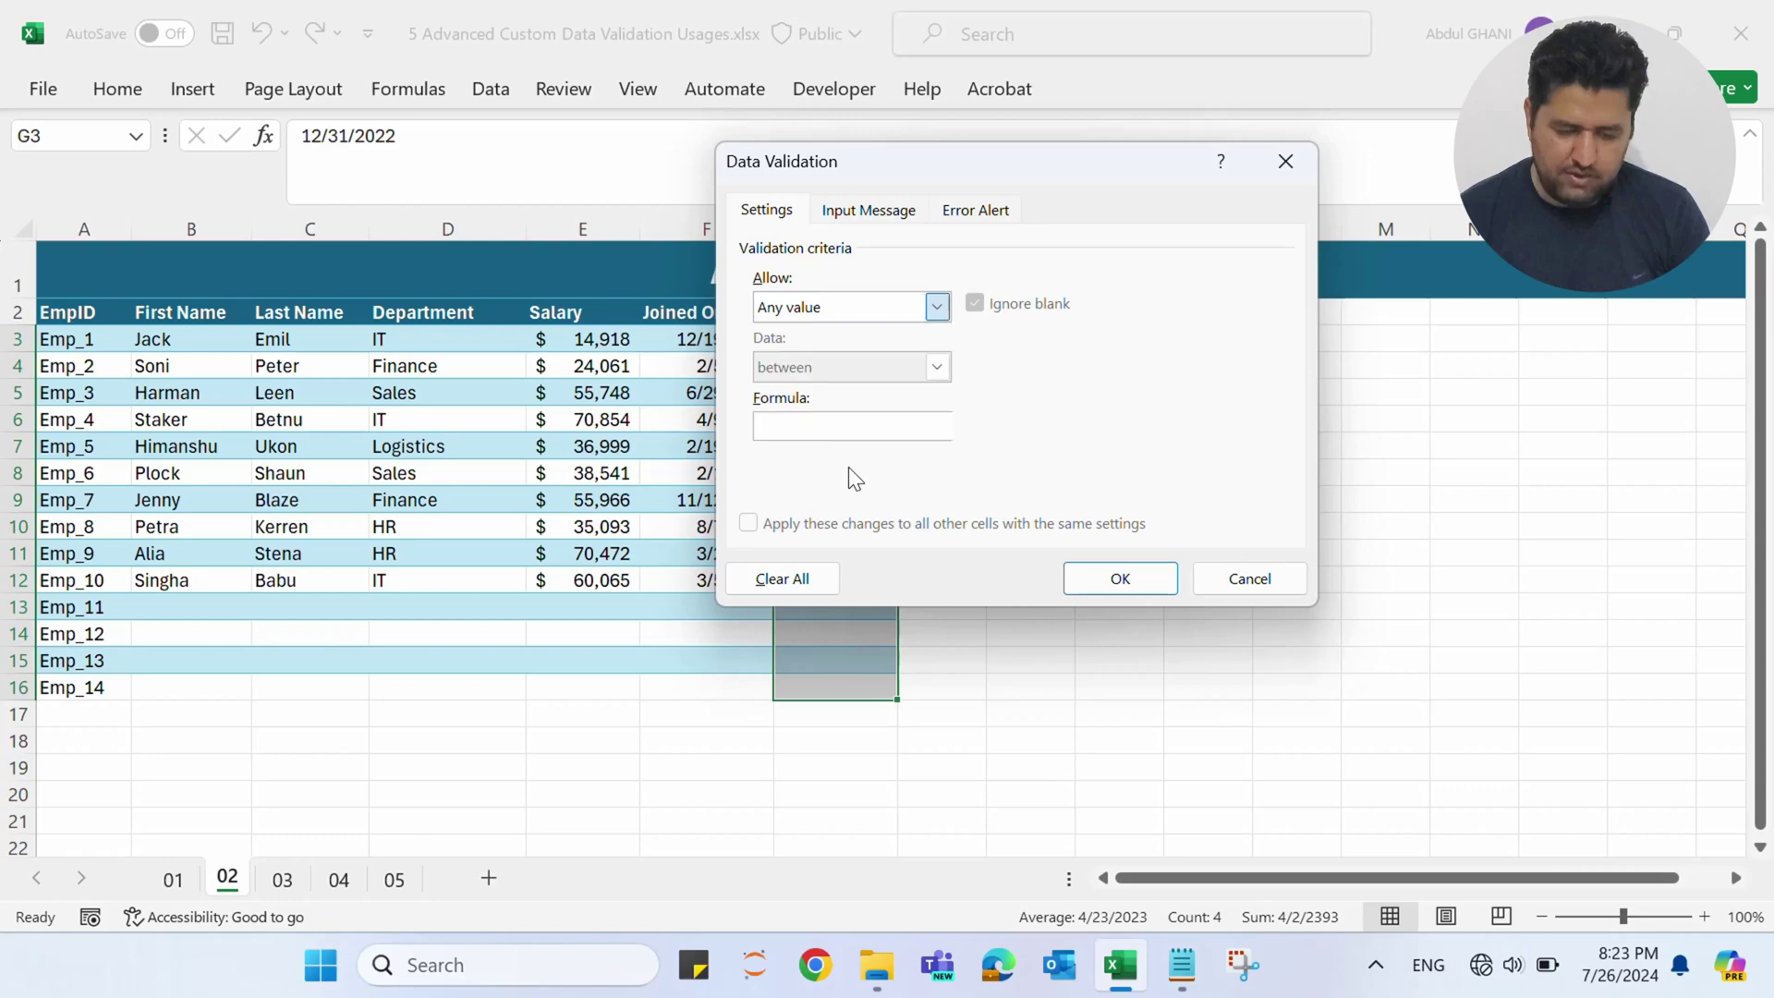
left_click(811, 428)
left_click_drag(923, 168, 1146, 187)
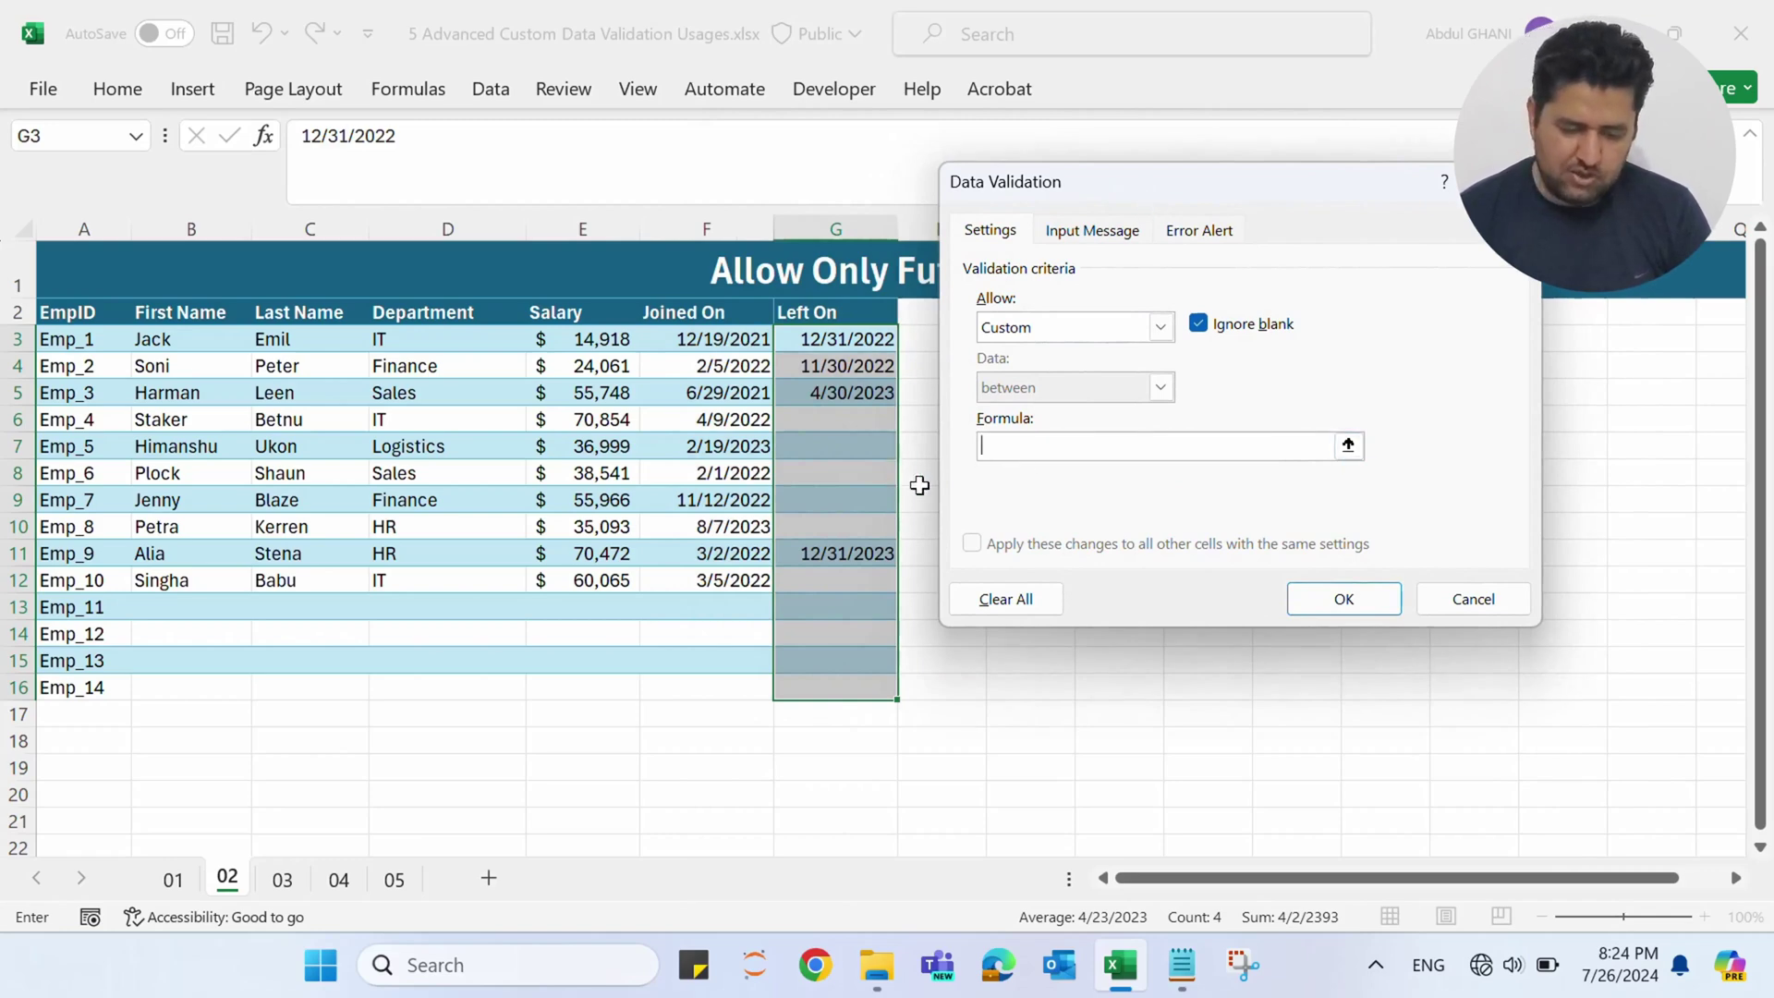
type("=")
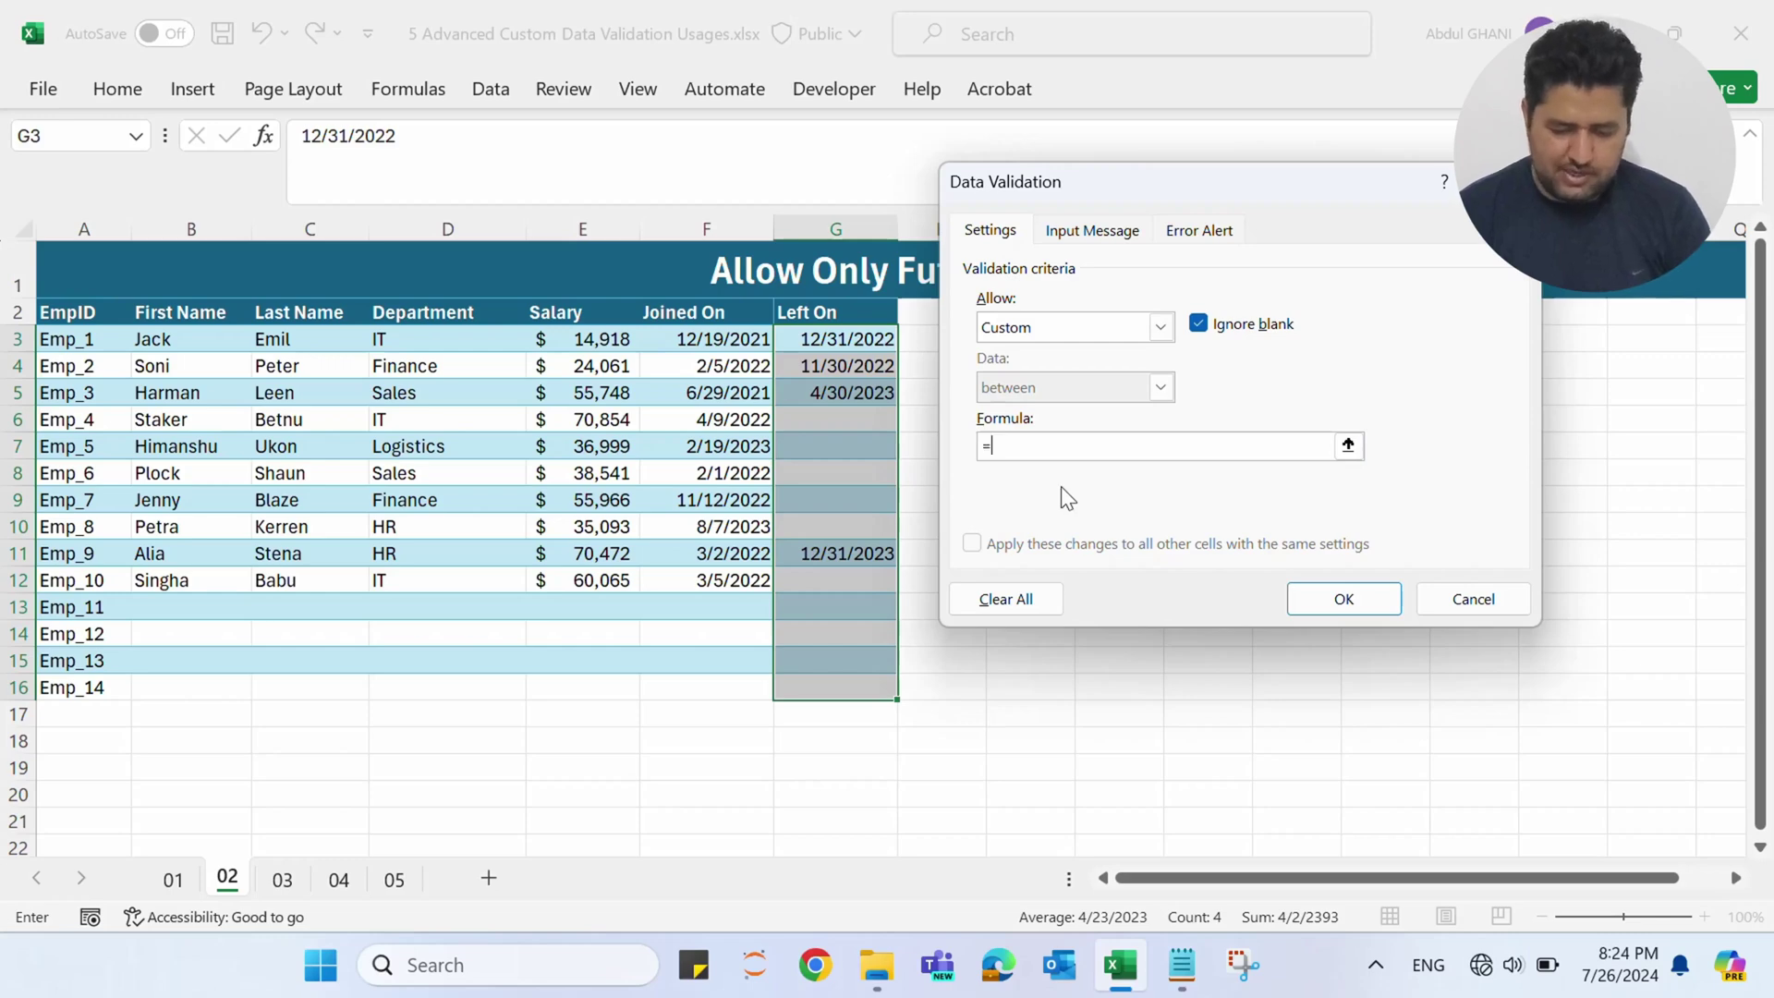
left_click(828, 340)
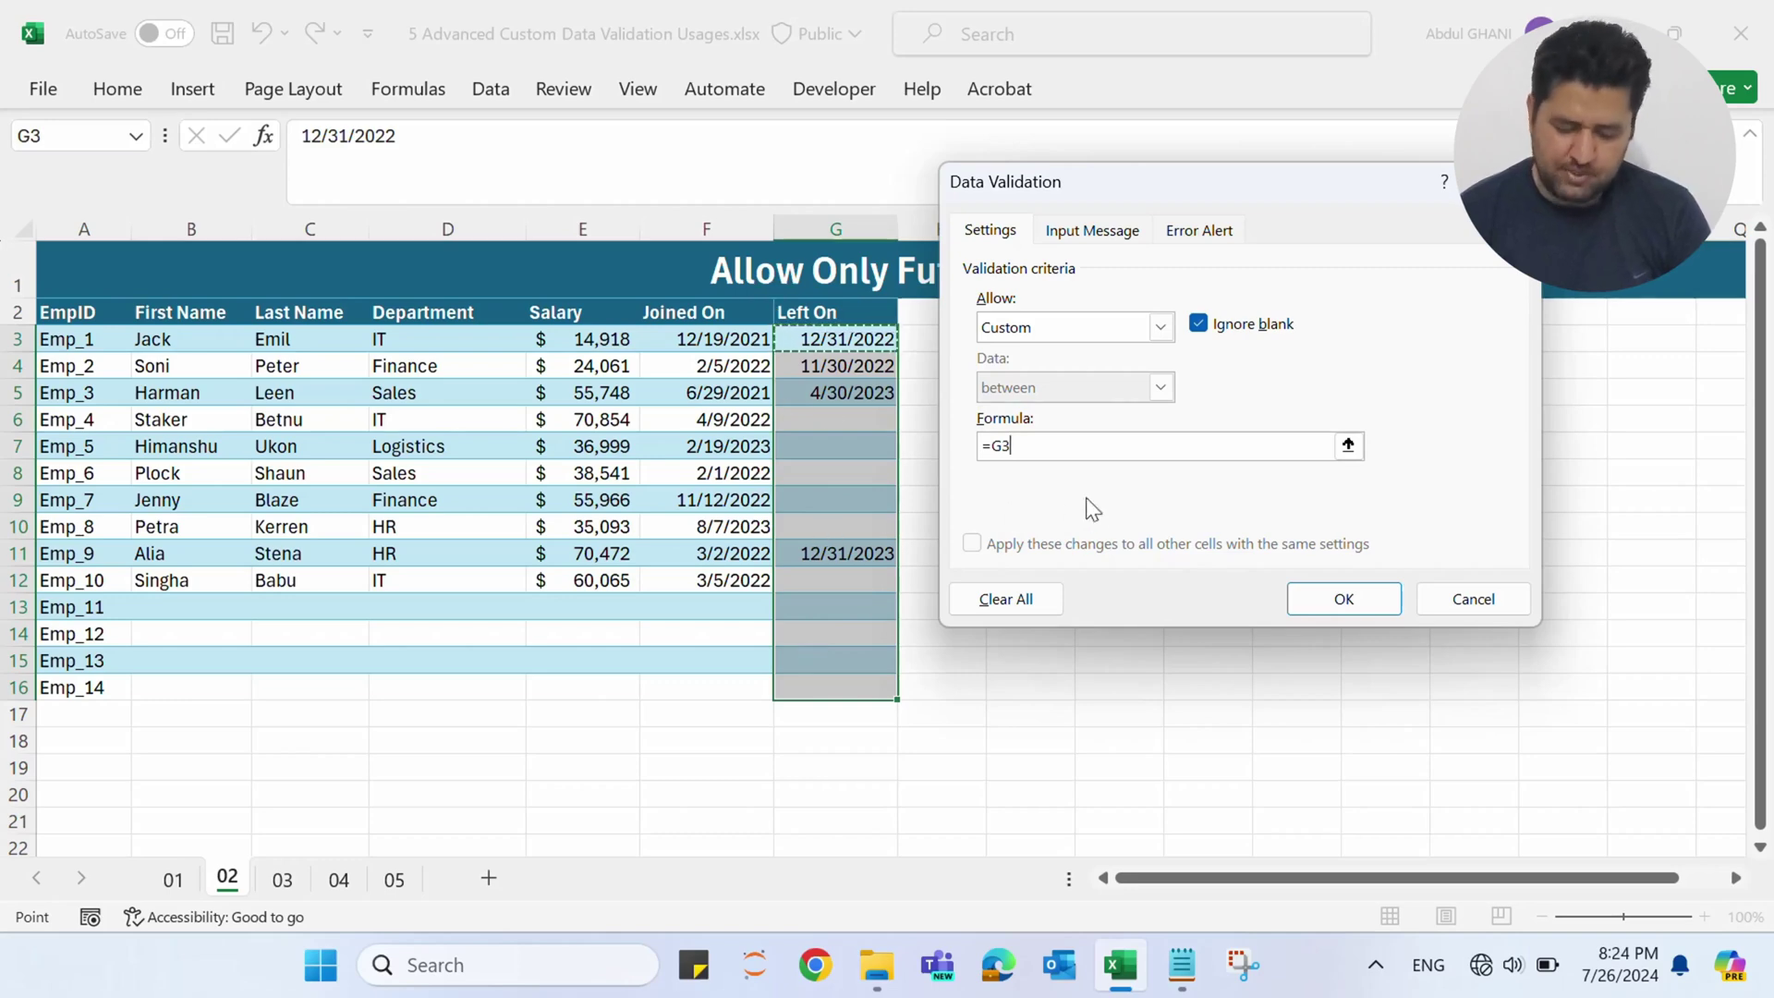
type(">Today()")
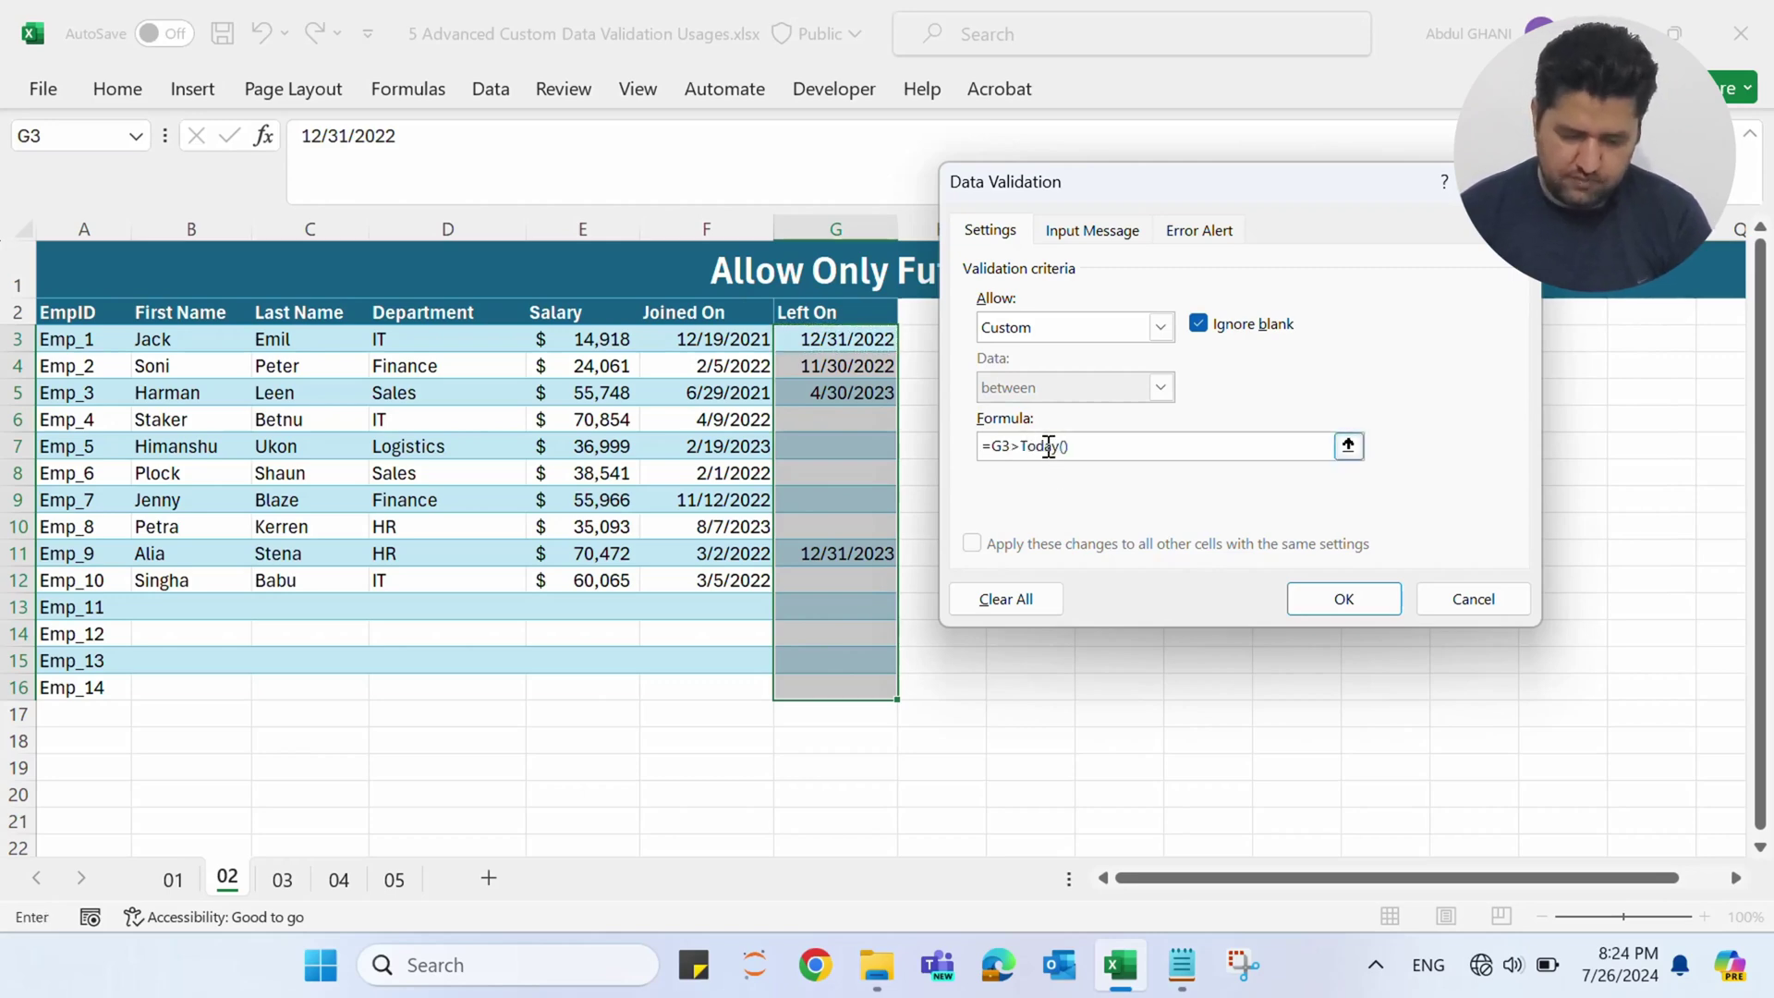
left_click(1344, 599)
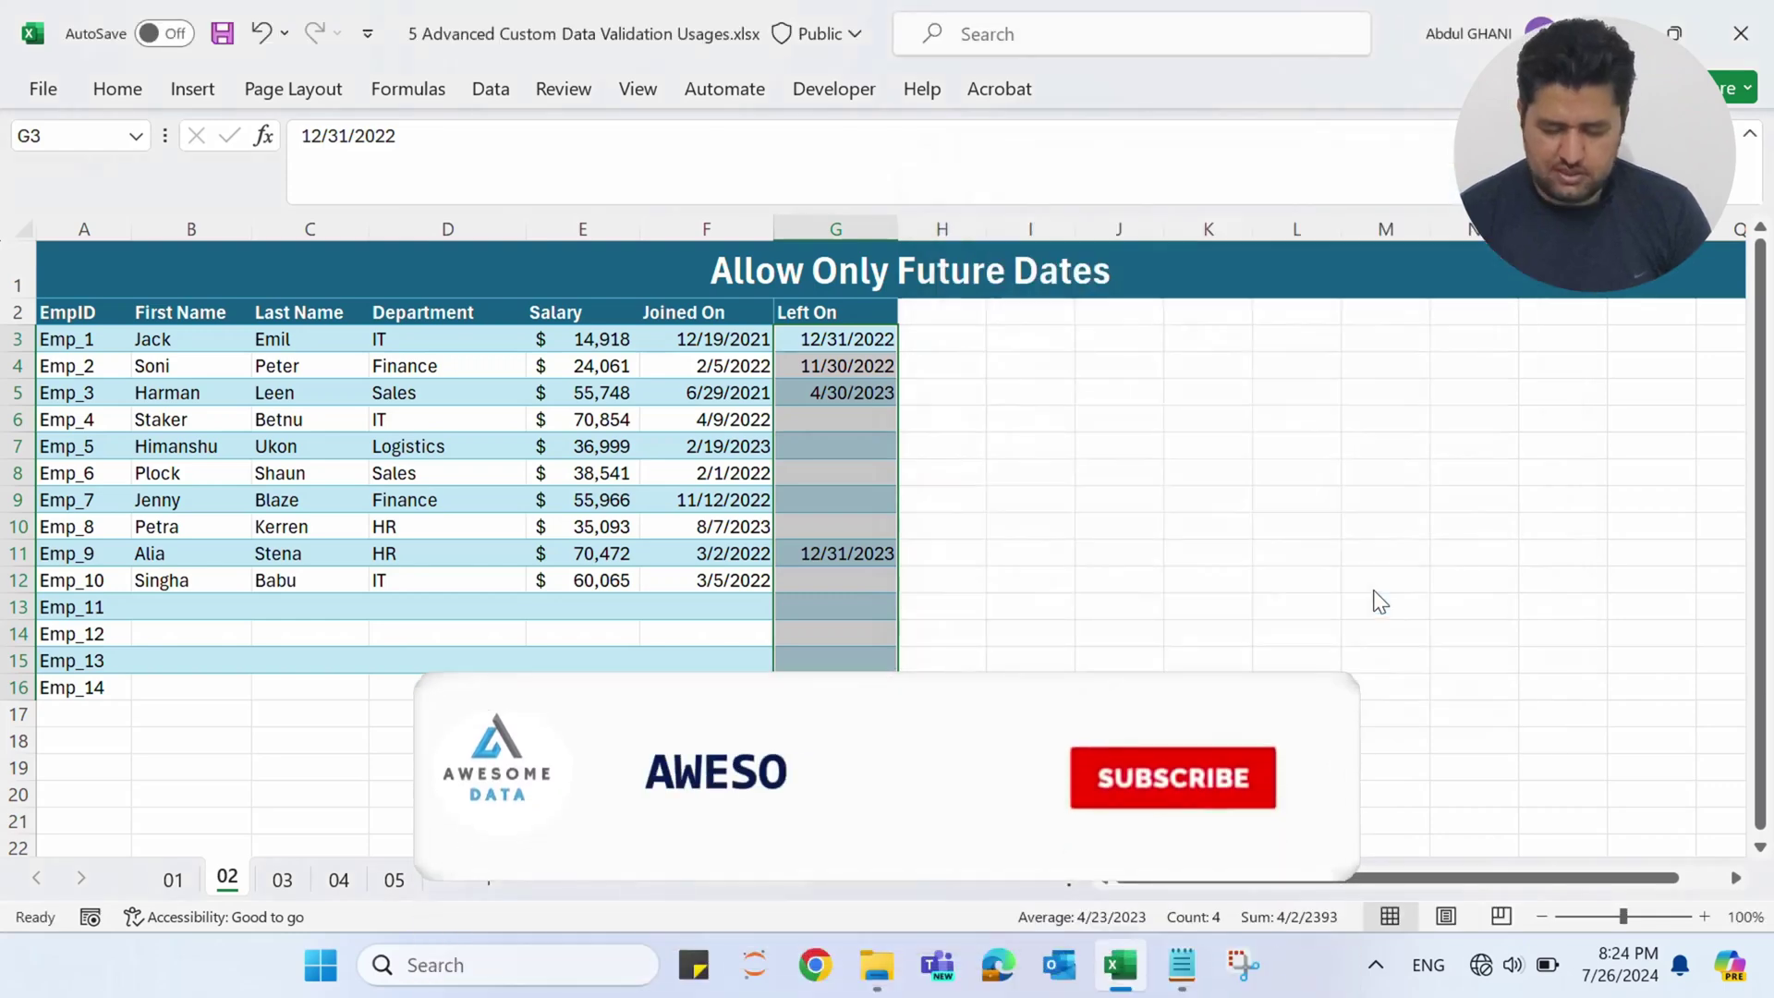
Enter the past date 2024-07-20 in G6 for Emp_4 and see it rejected.
left_click(845, 417)
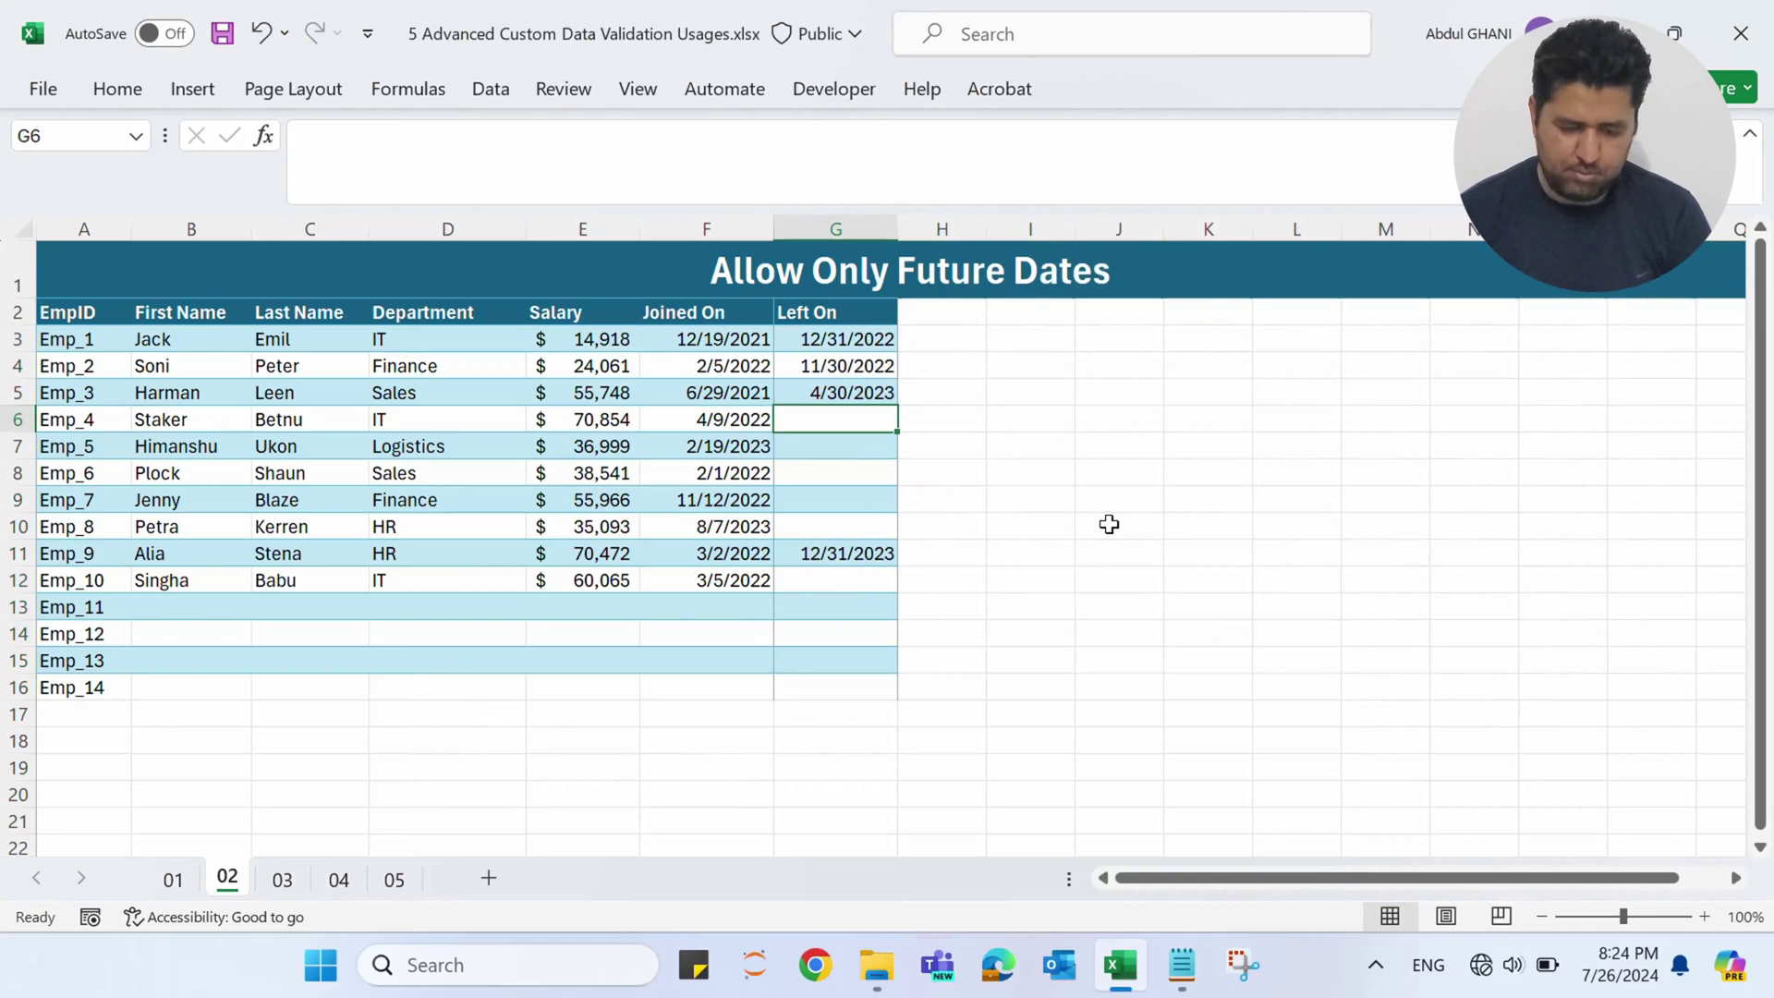
type("2024-07-20")
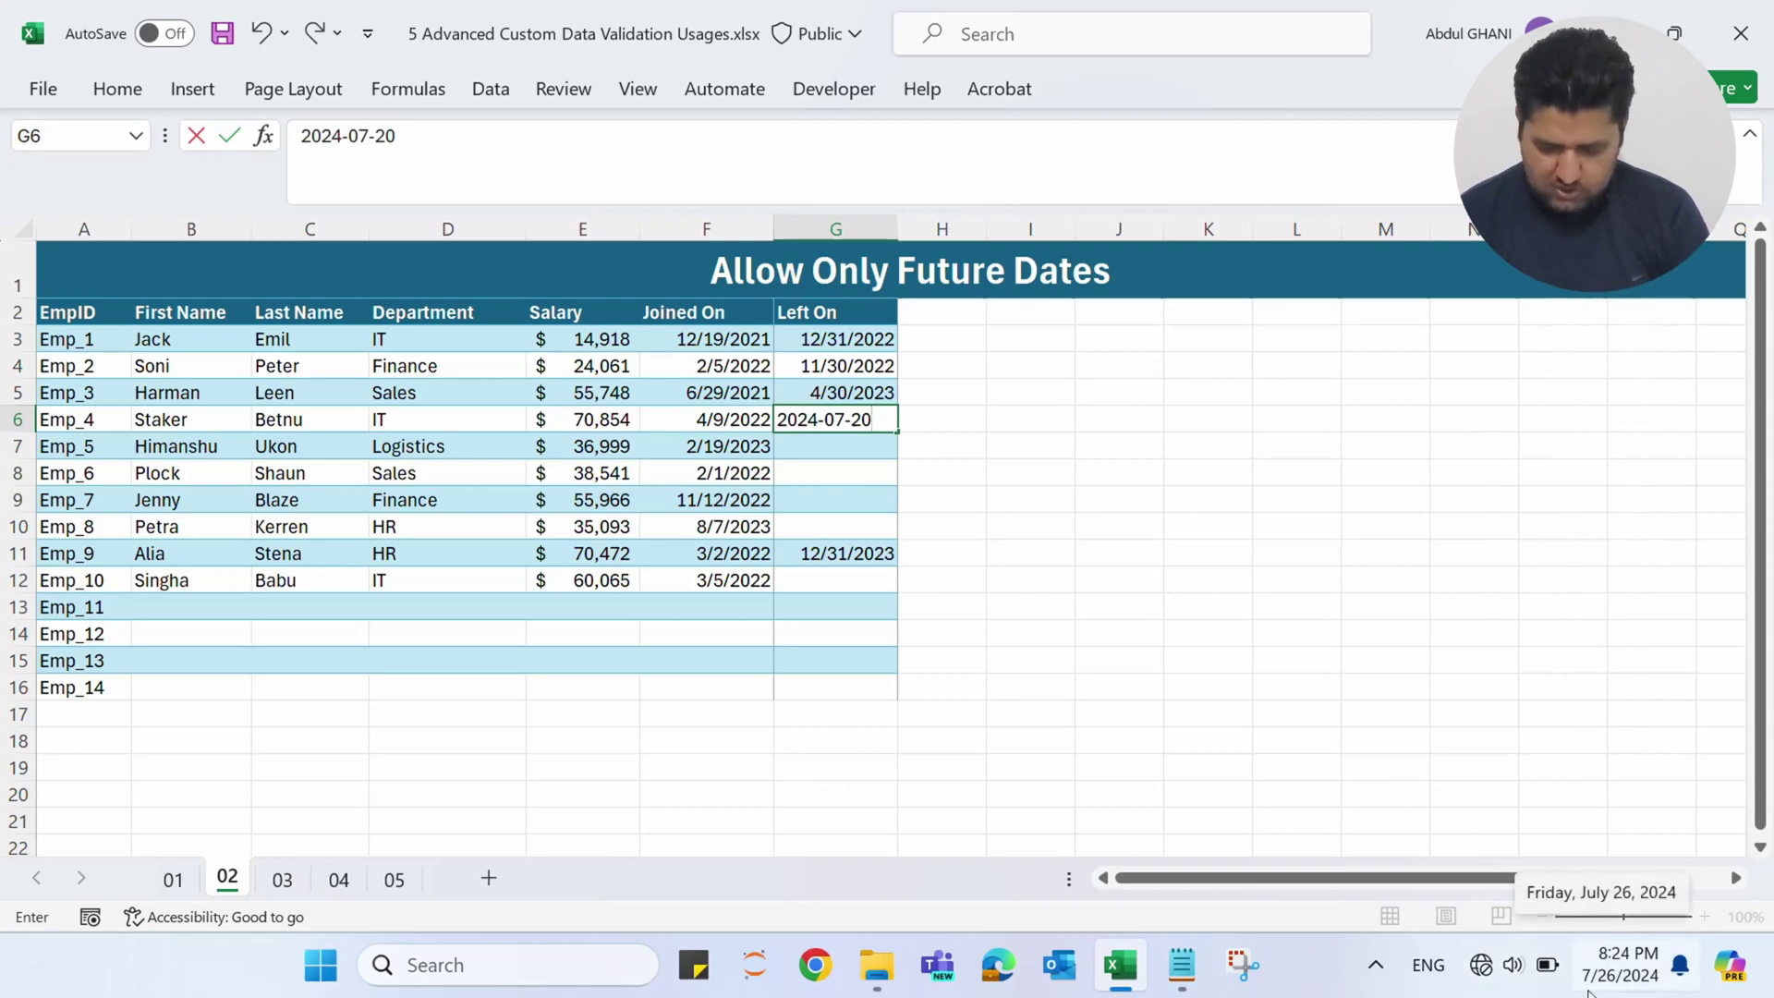
left_click(844, 574)
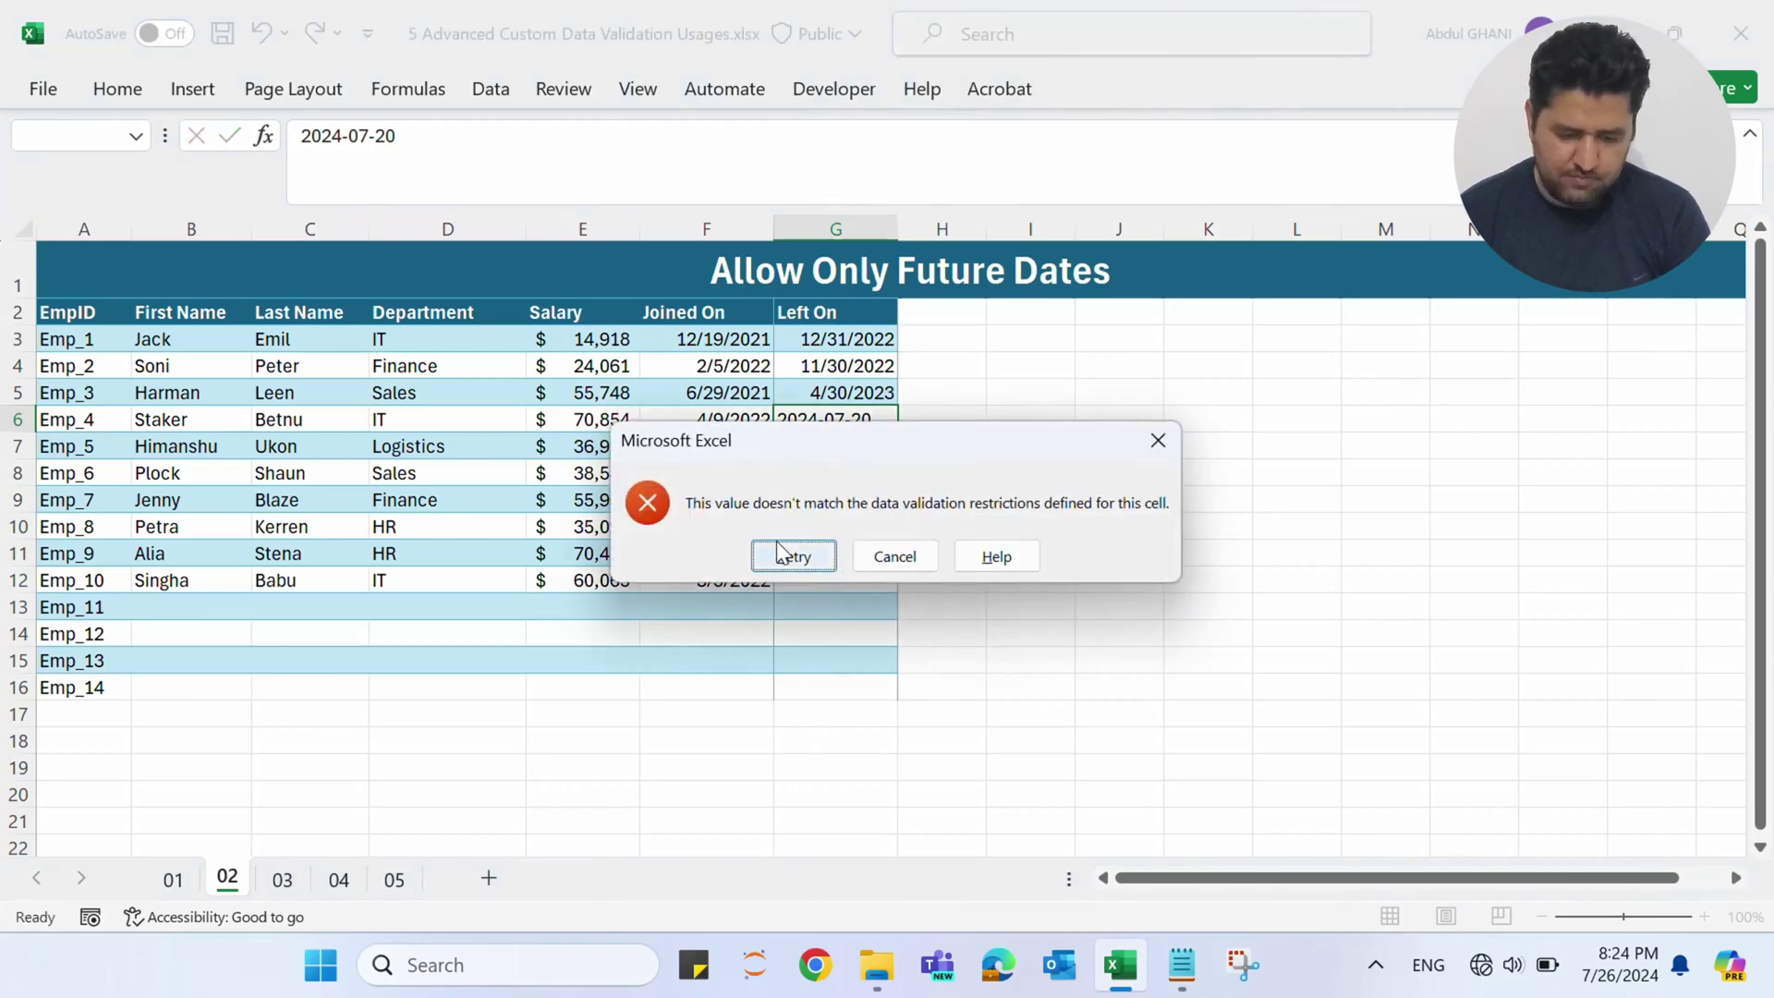
Retry and correct G6 to the future date 2024-07-29.
left_click(798, 553)
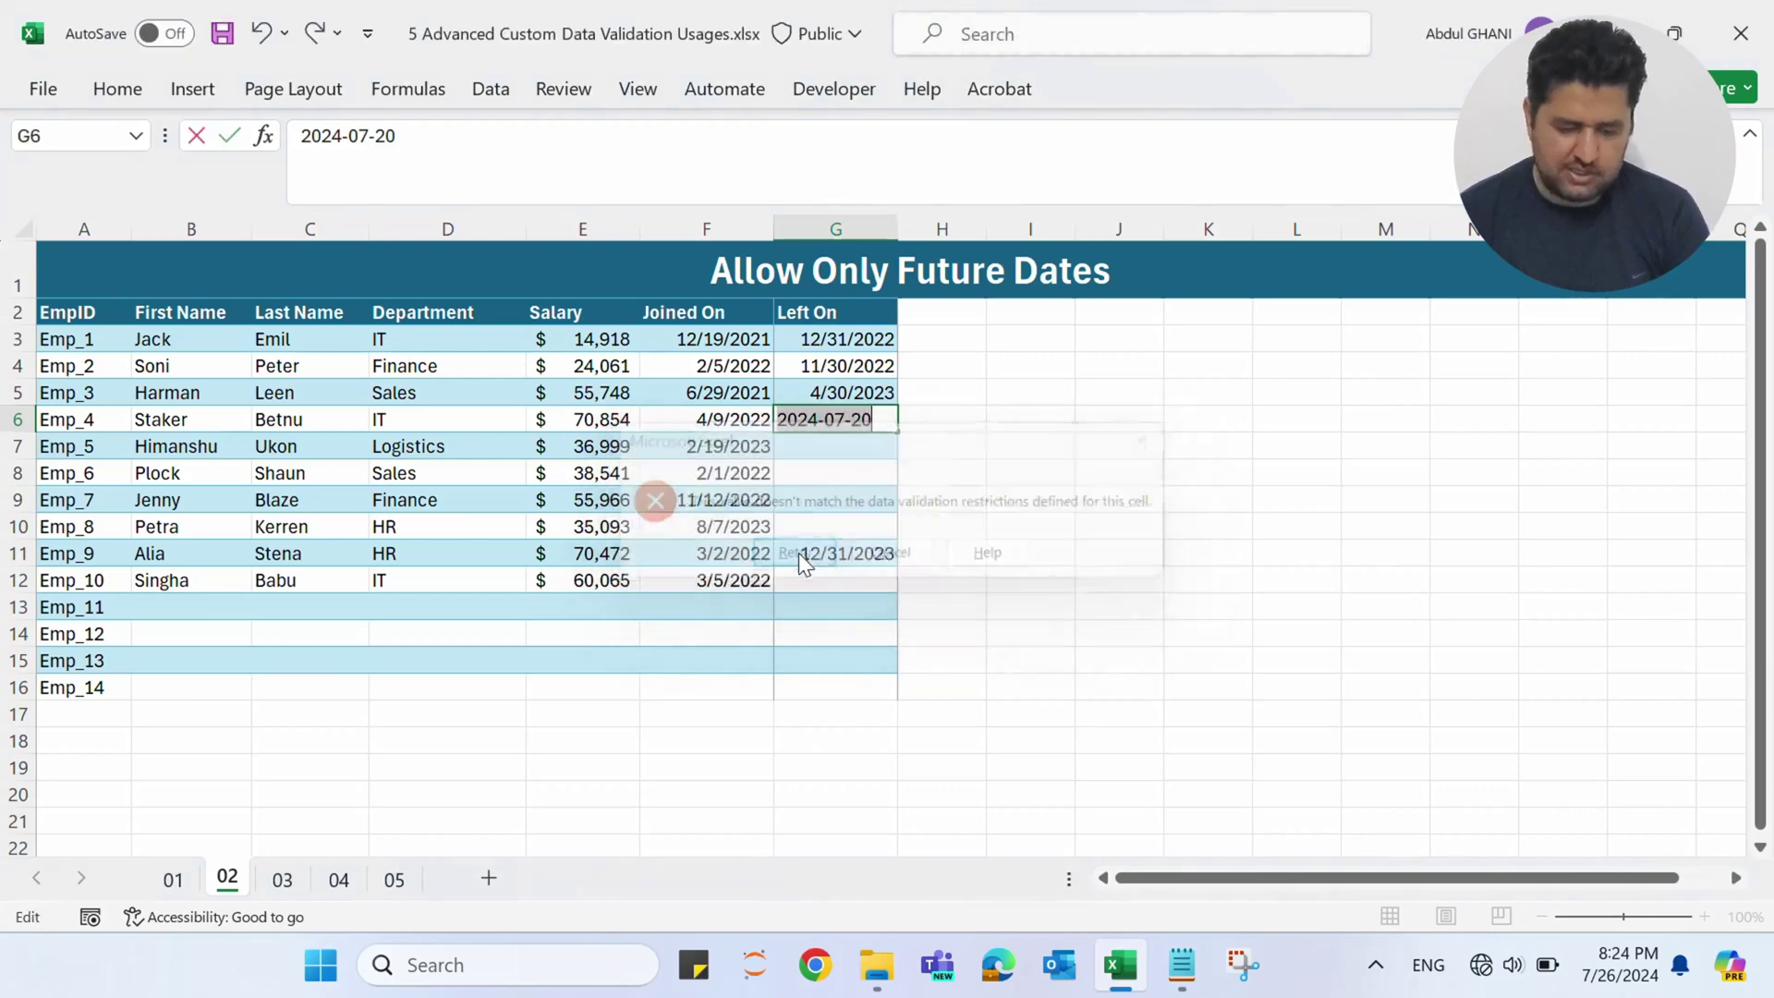
left_click(877, 424)
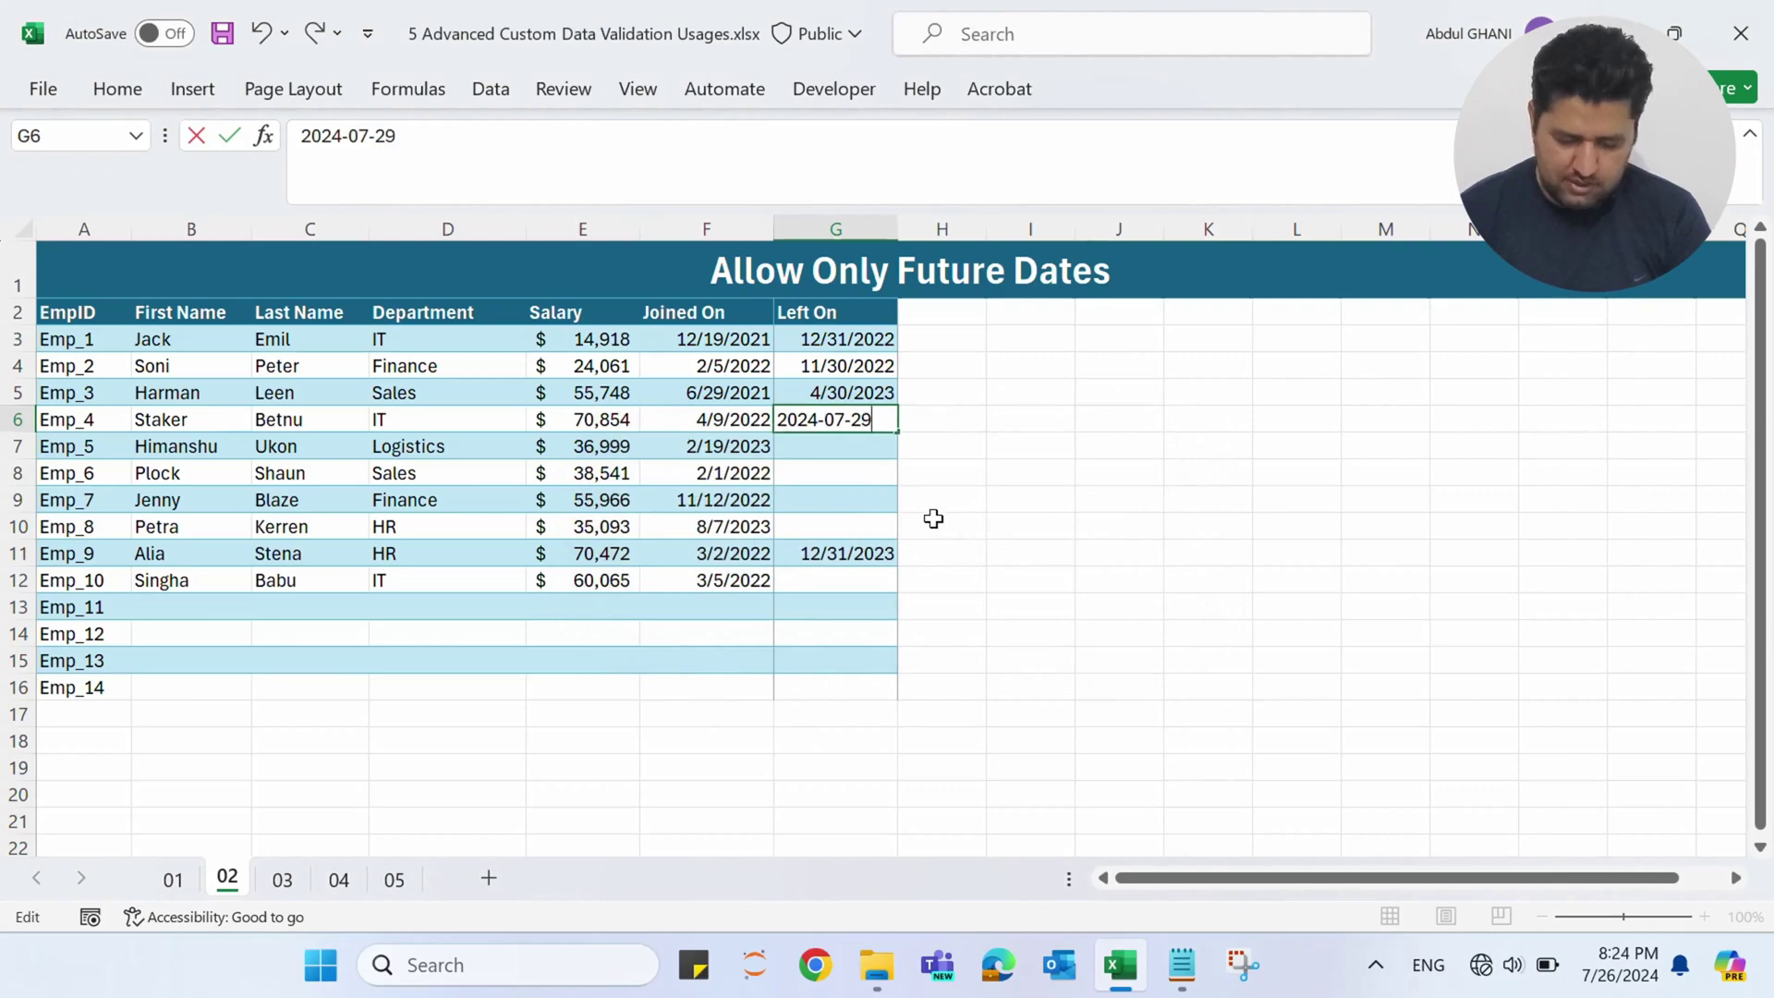
key("Return")
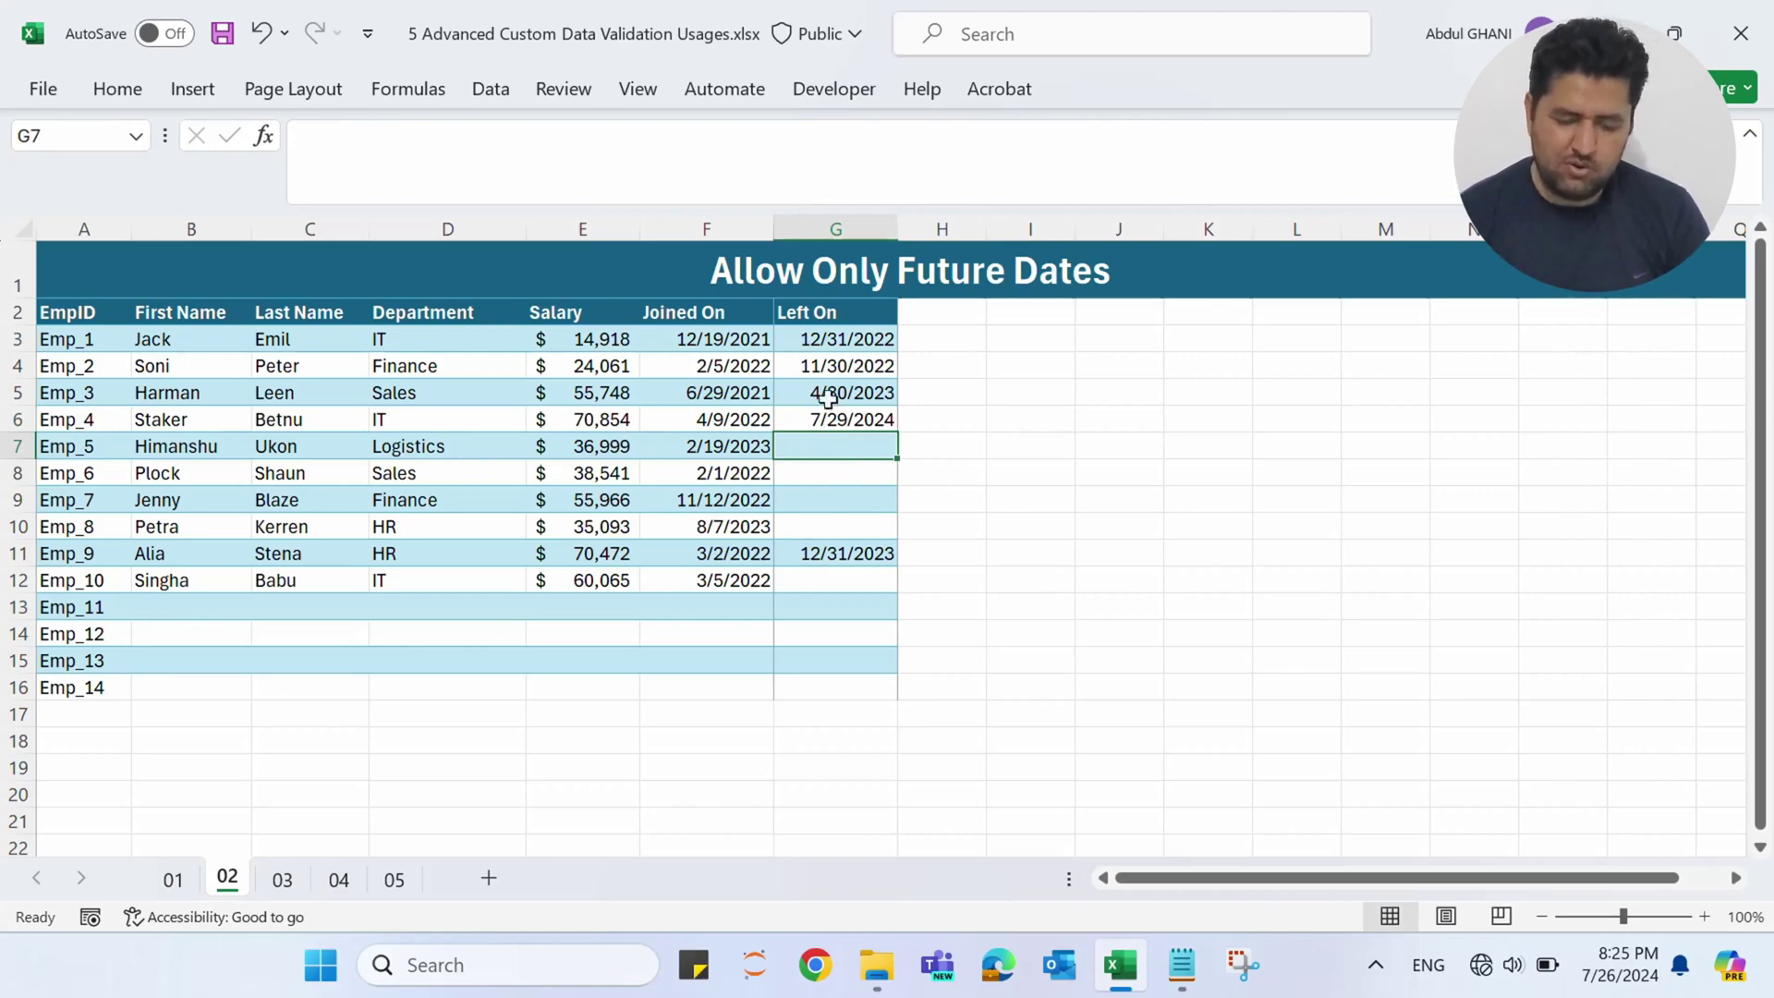
On the Restrict Entry to Unique Values sheet, select First Name cells B3:B20.
left_click(282, 879)
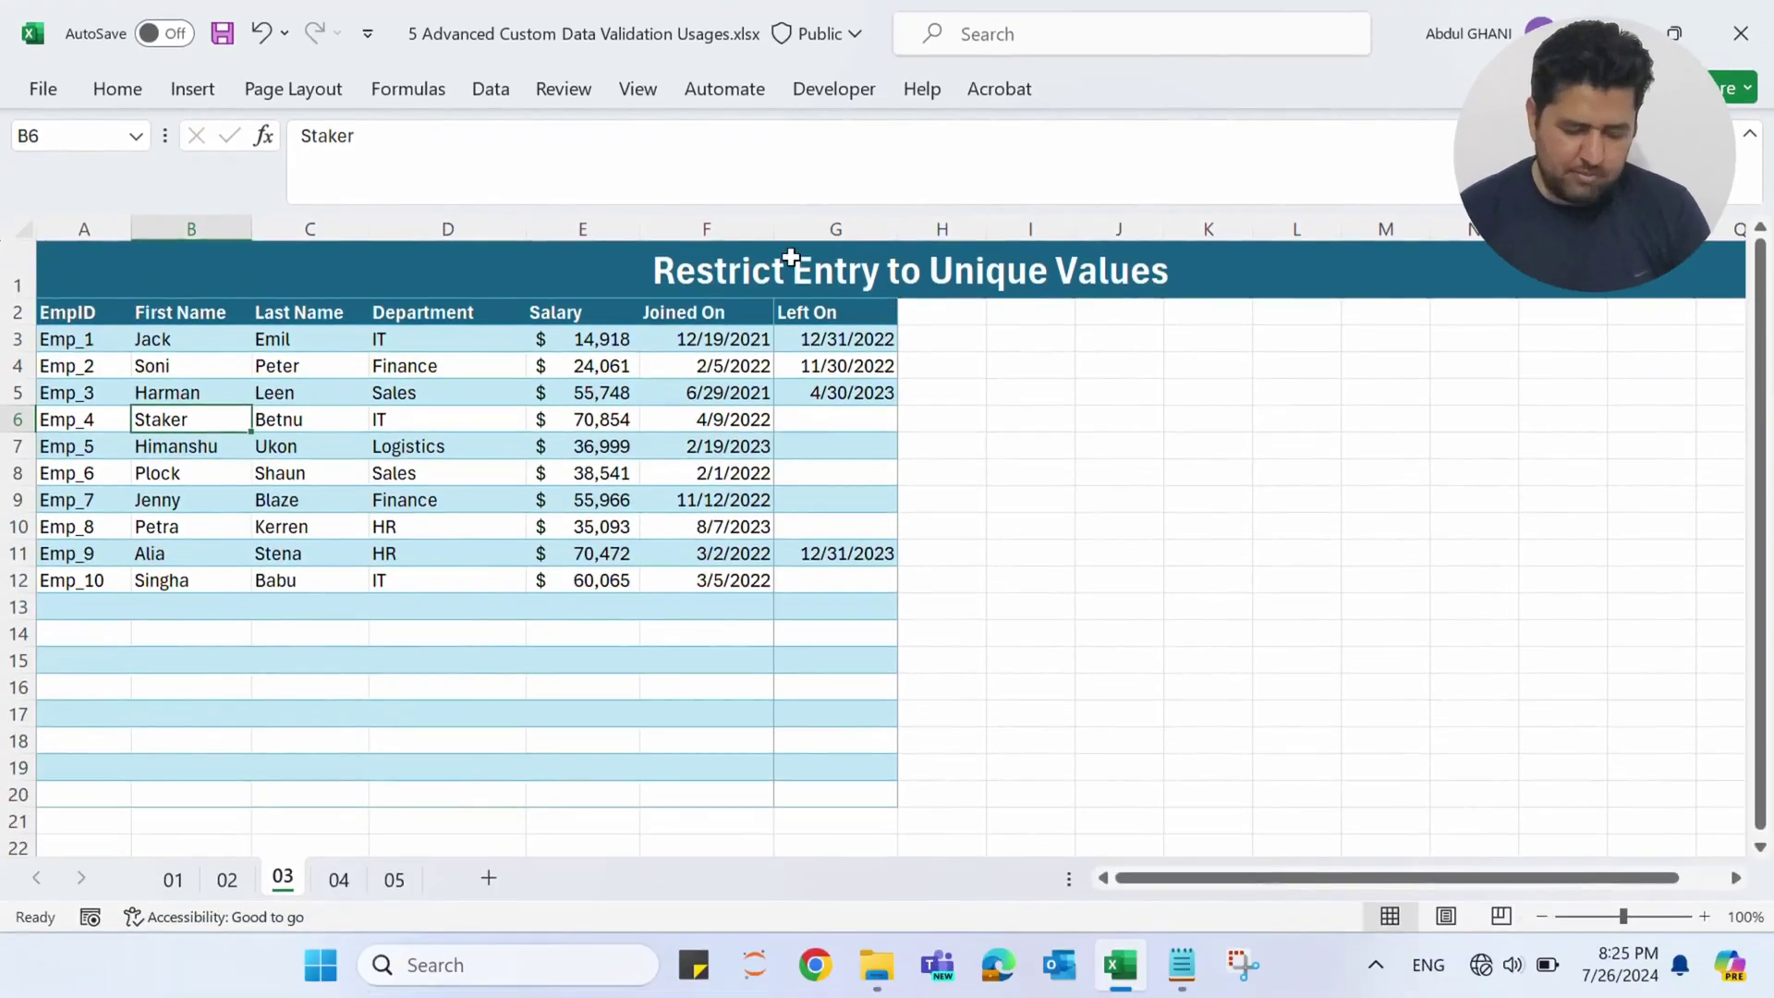
left_click(792, 260)
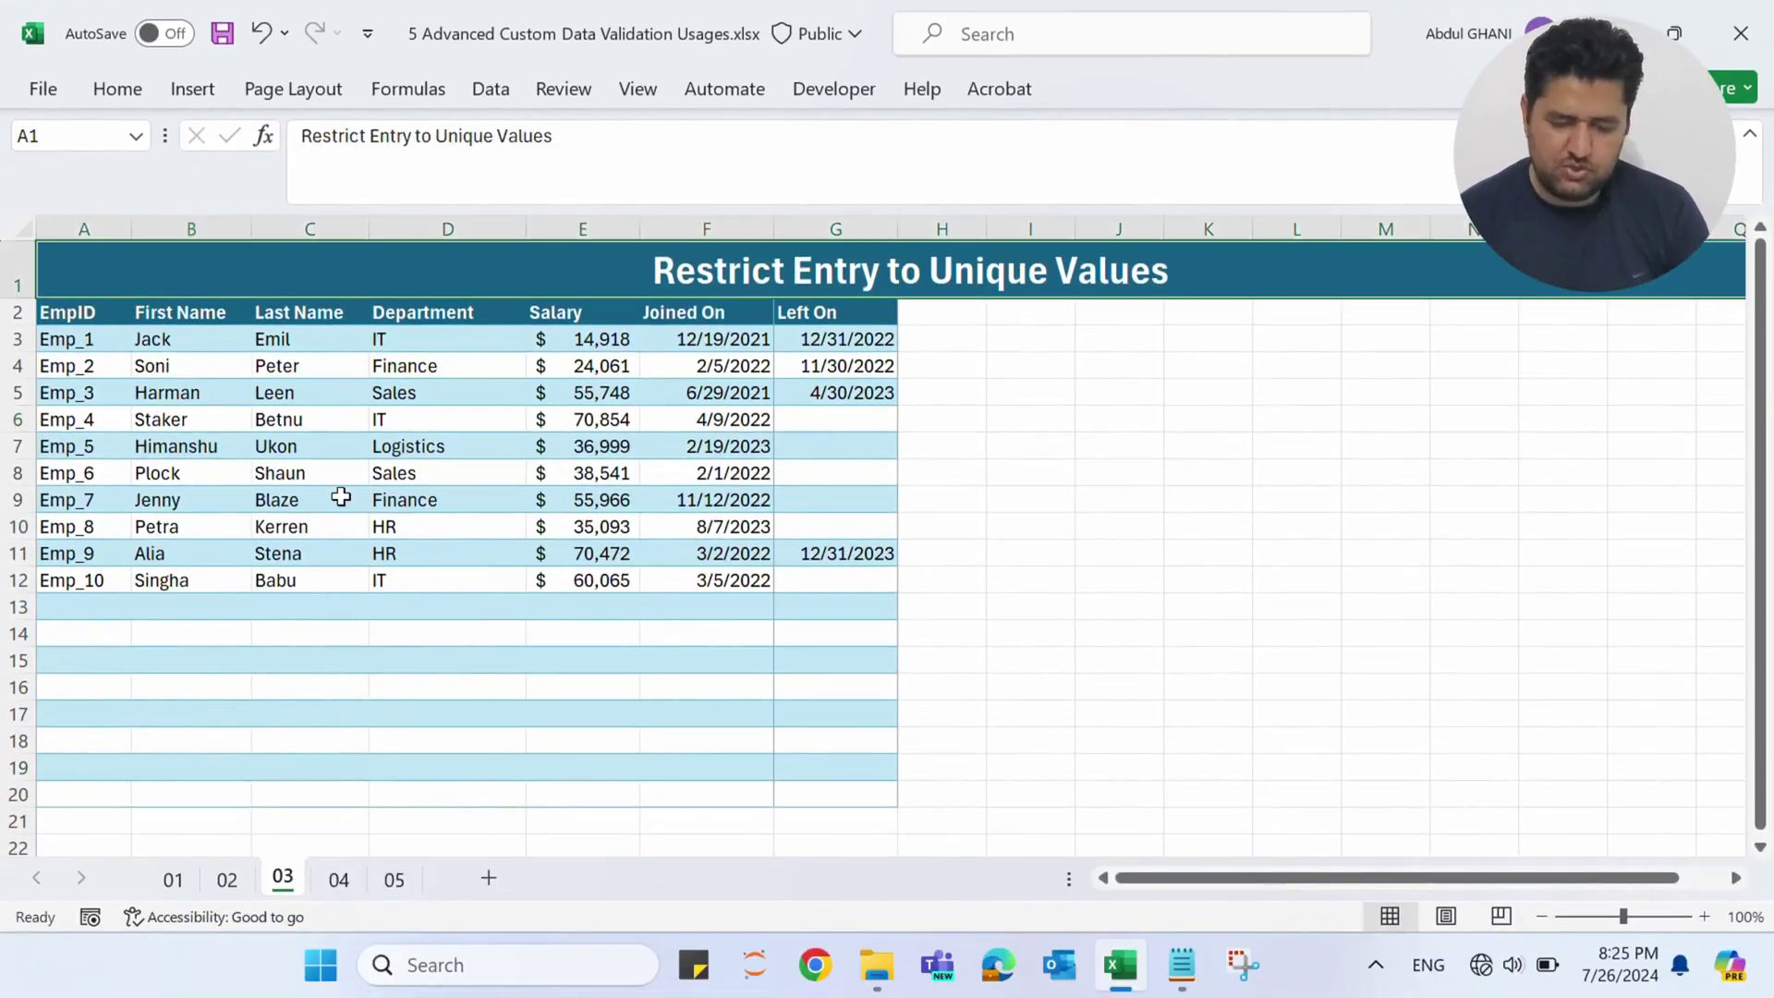
left_click_drag(174, 342, 148, 795)
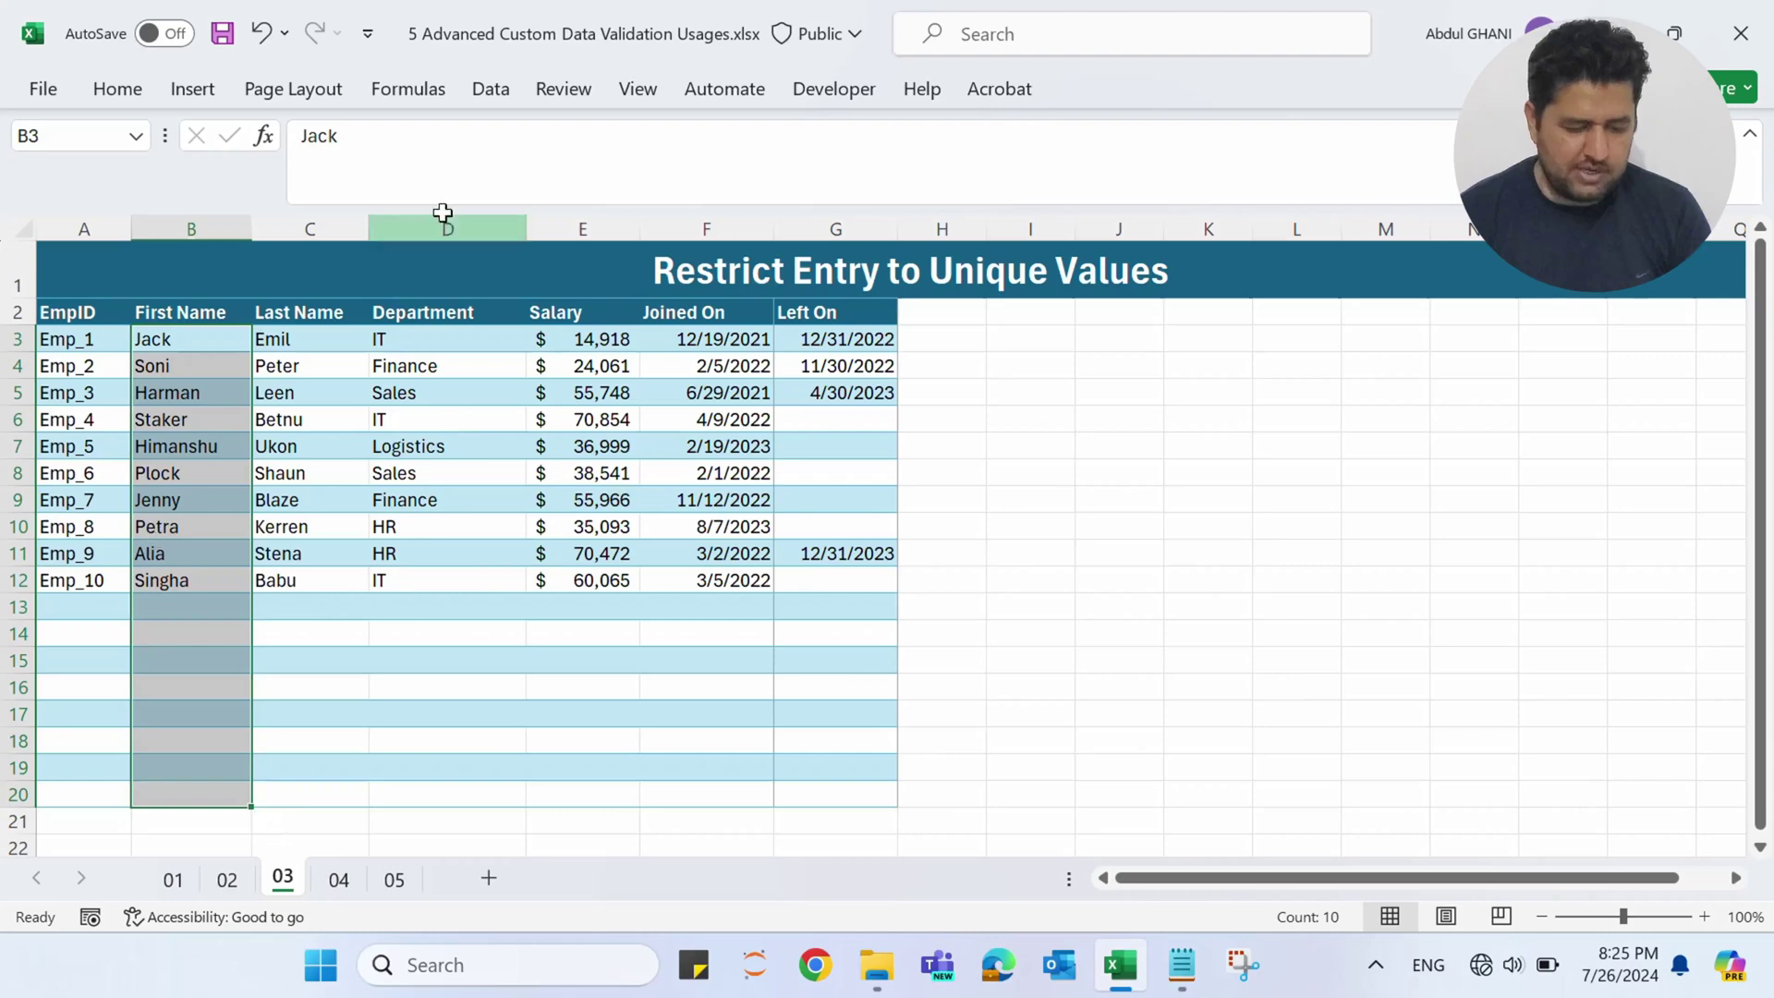
Set the Data Validation rule type for B3:B20 to Custom.
left_click(489, 92)
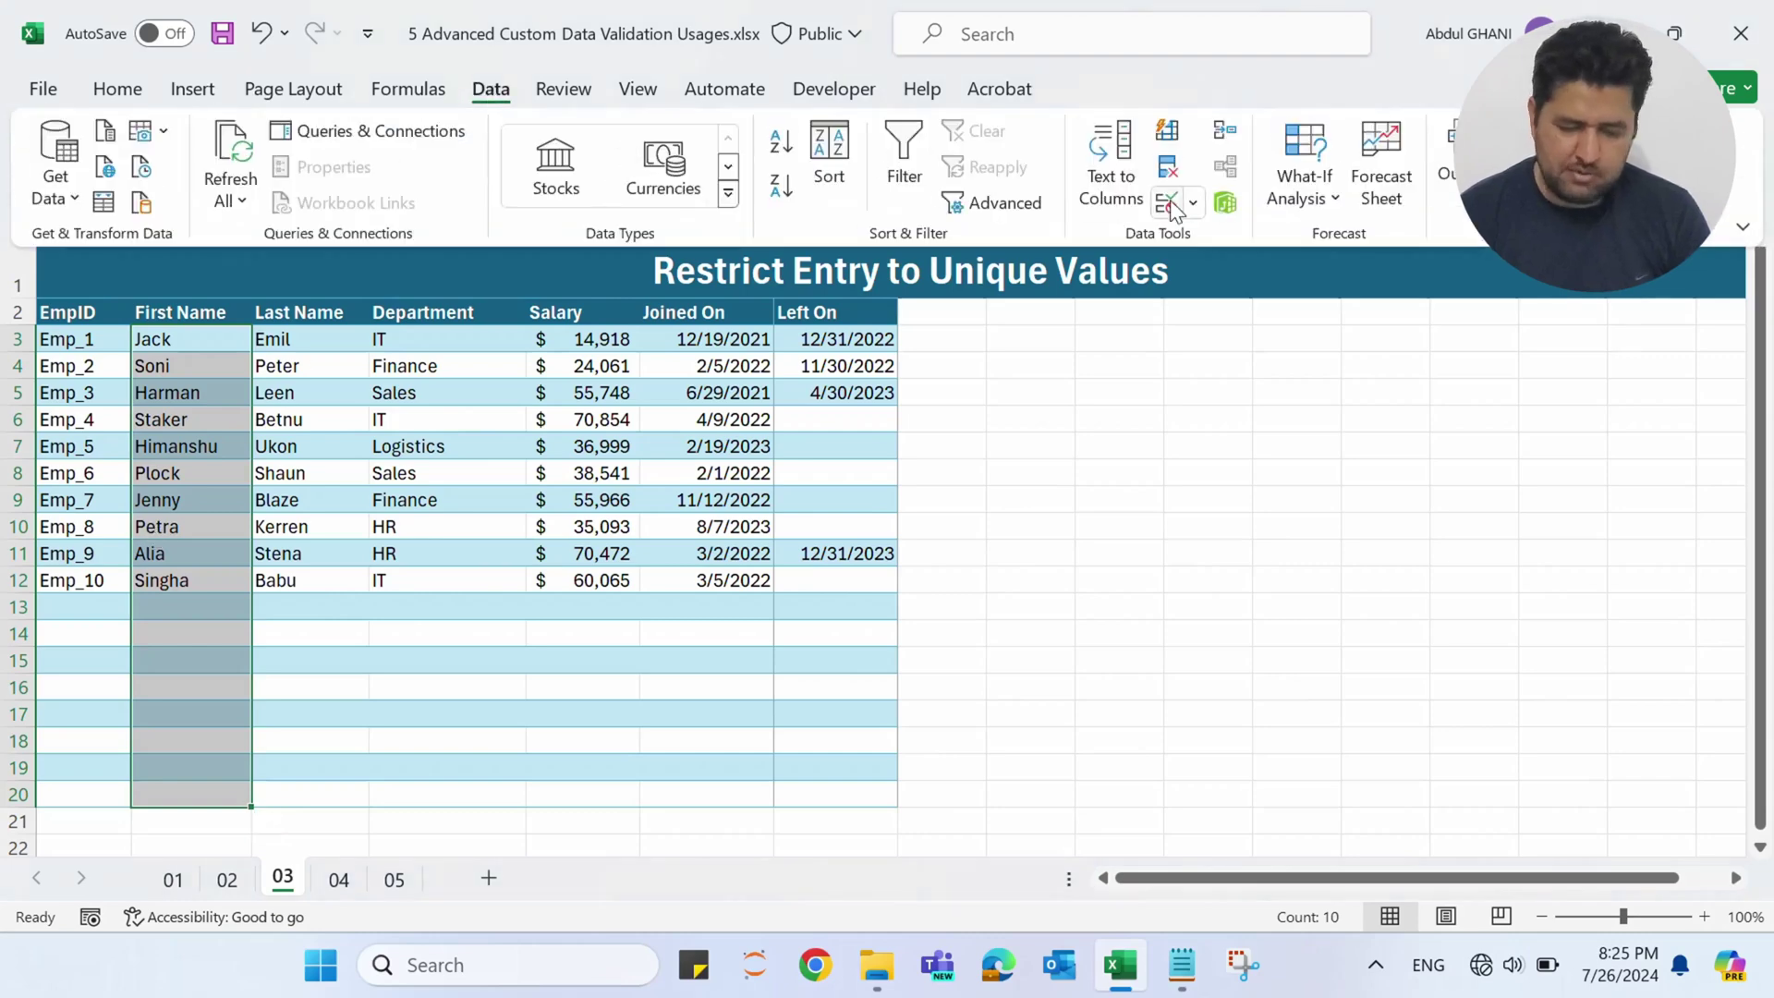
left_click(1168, 205)
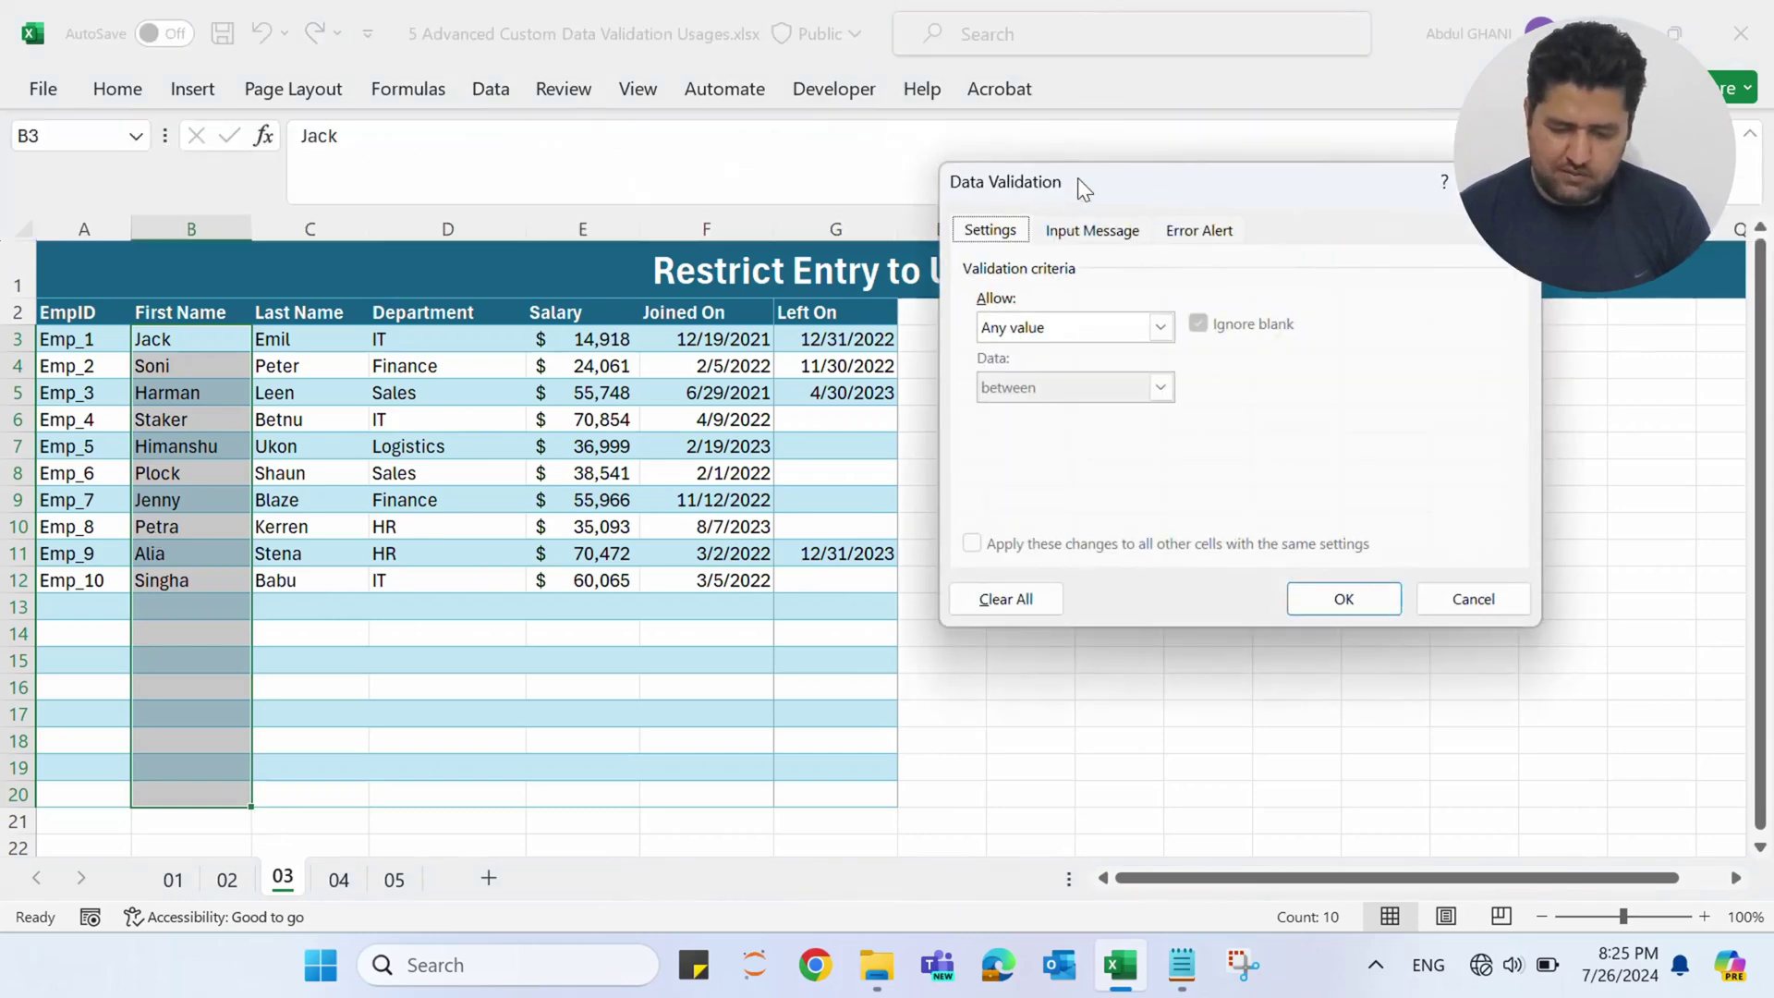
left_click_drag(1077, 177, 579, 65)
left_click(575, 220)
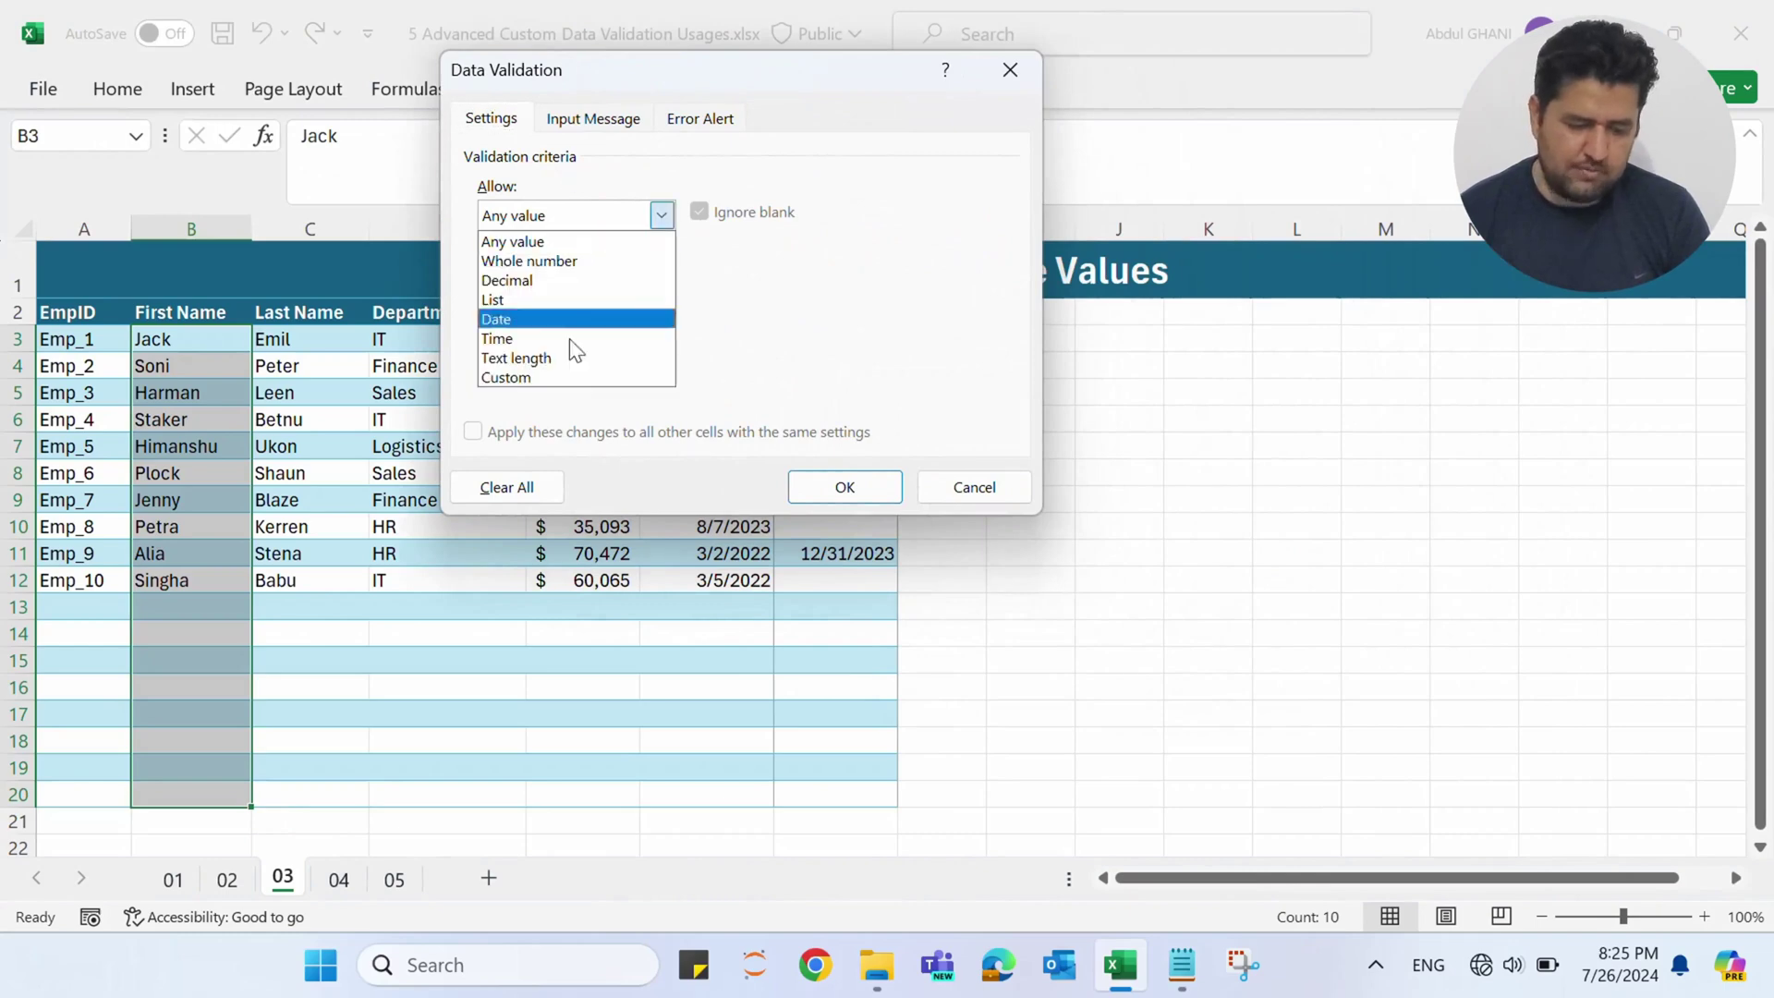
left_click(574, 374)
left_click(545, 336)
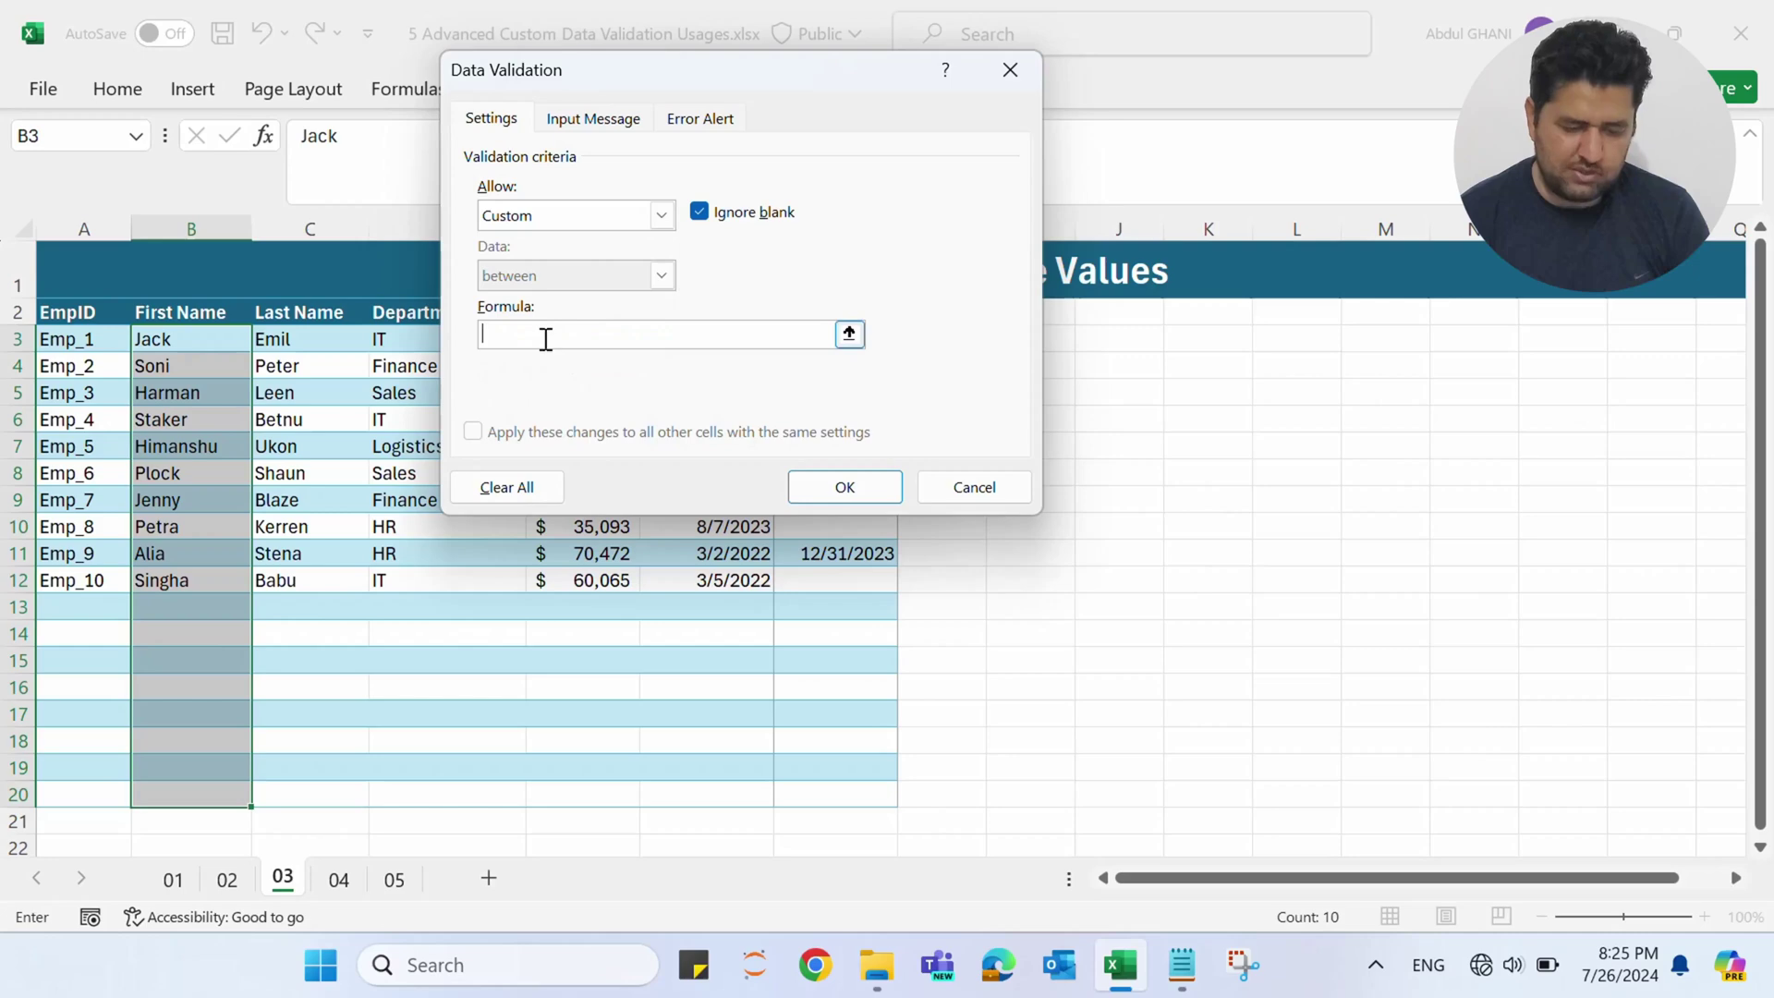
Enter the formula =COUNTIF($B$3:$B$20,B3)=1 and apply the rule.
type("=COUNTIF(")
left_click_drag(217, 339, 216, 792)
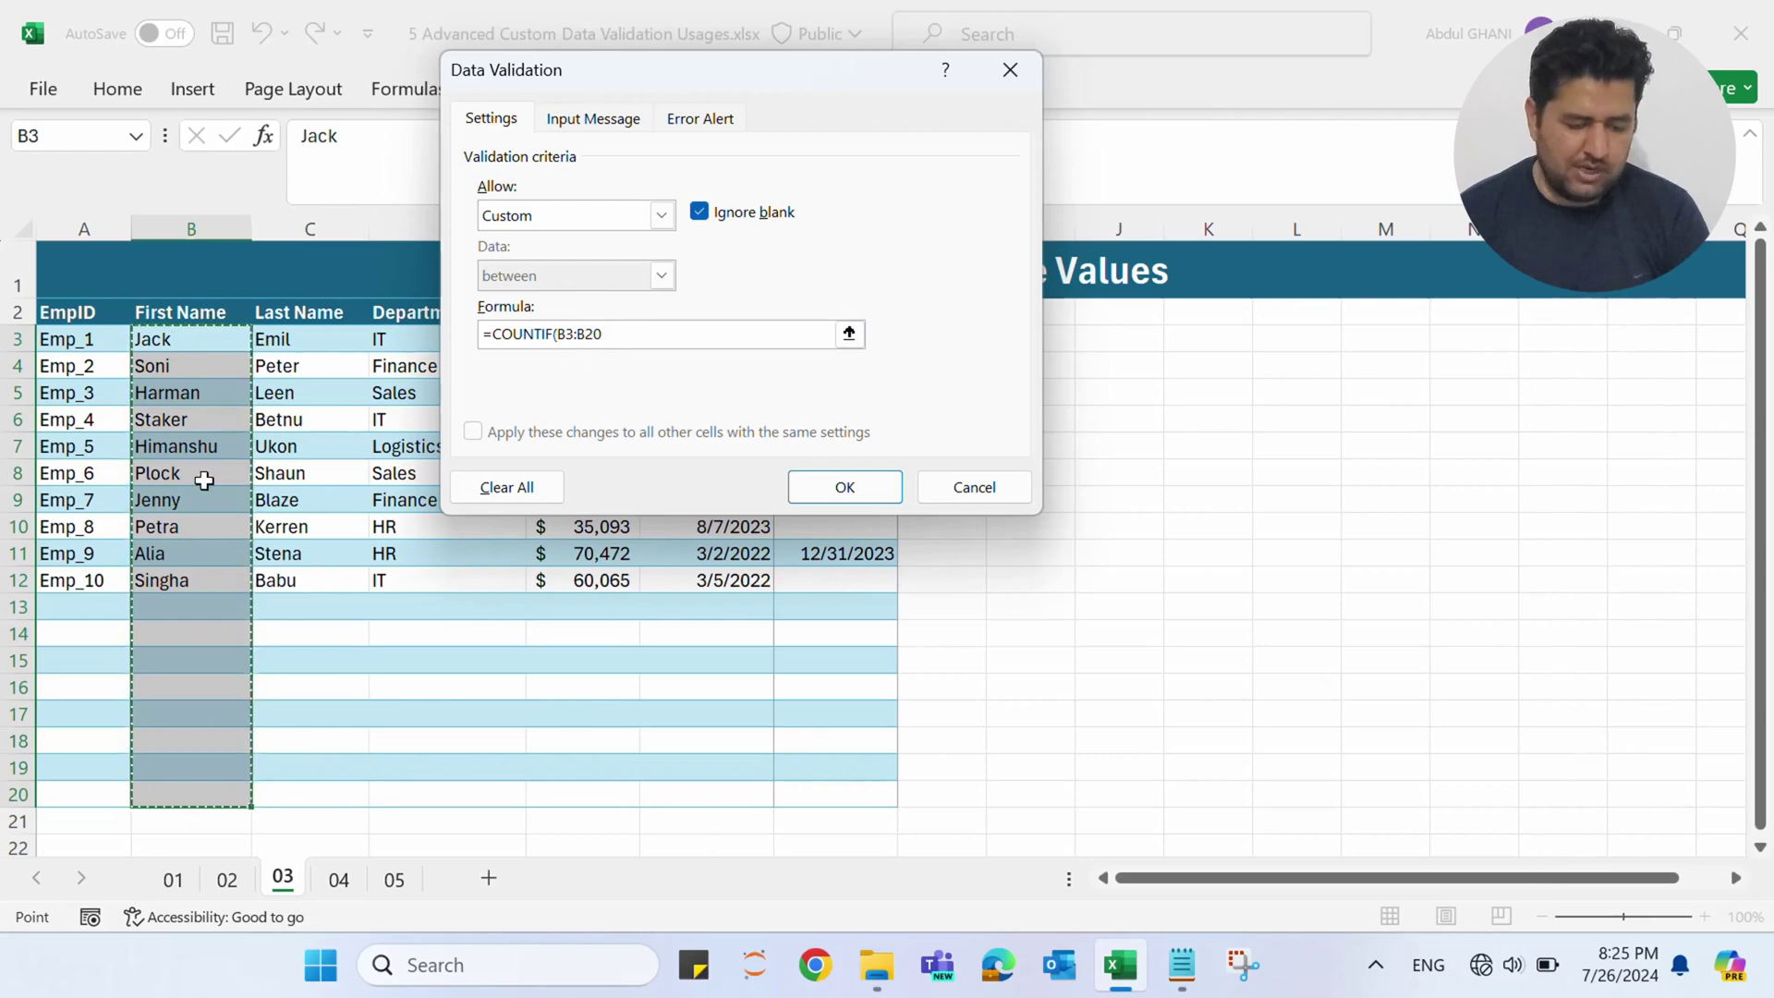
left_click_drag(602, 334, 566, 334)
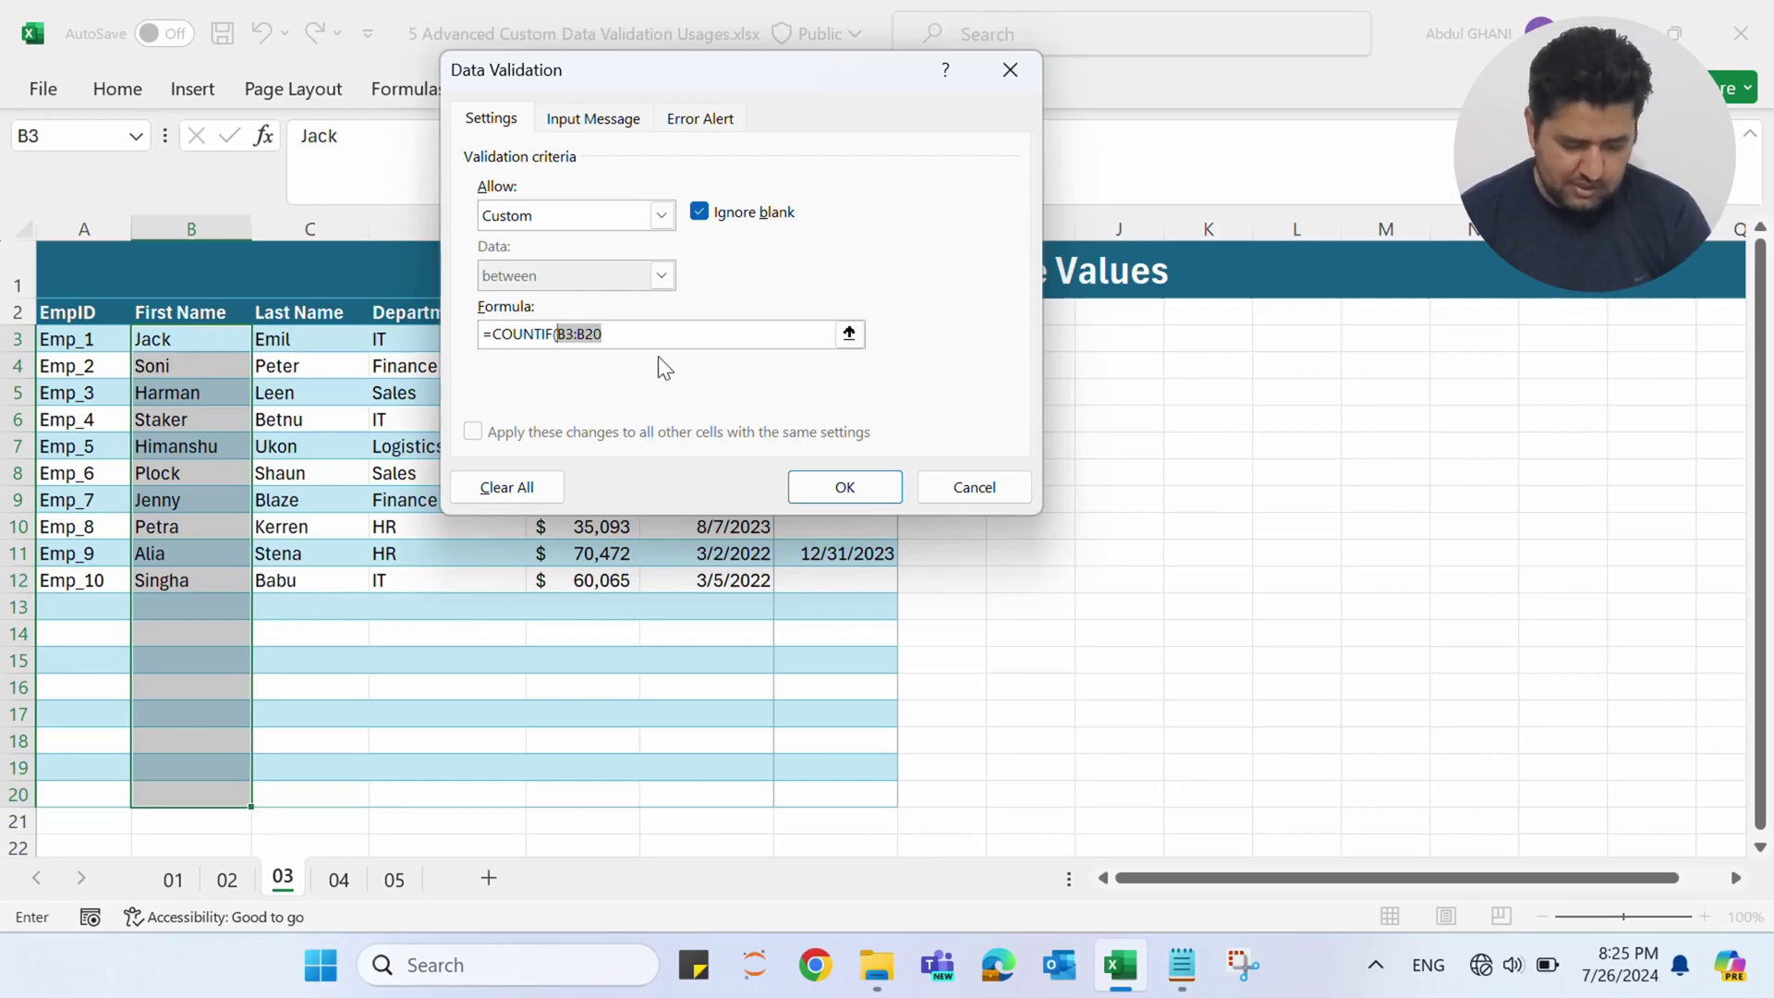
key("F4")
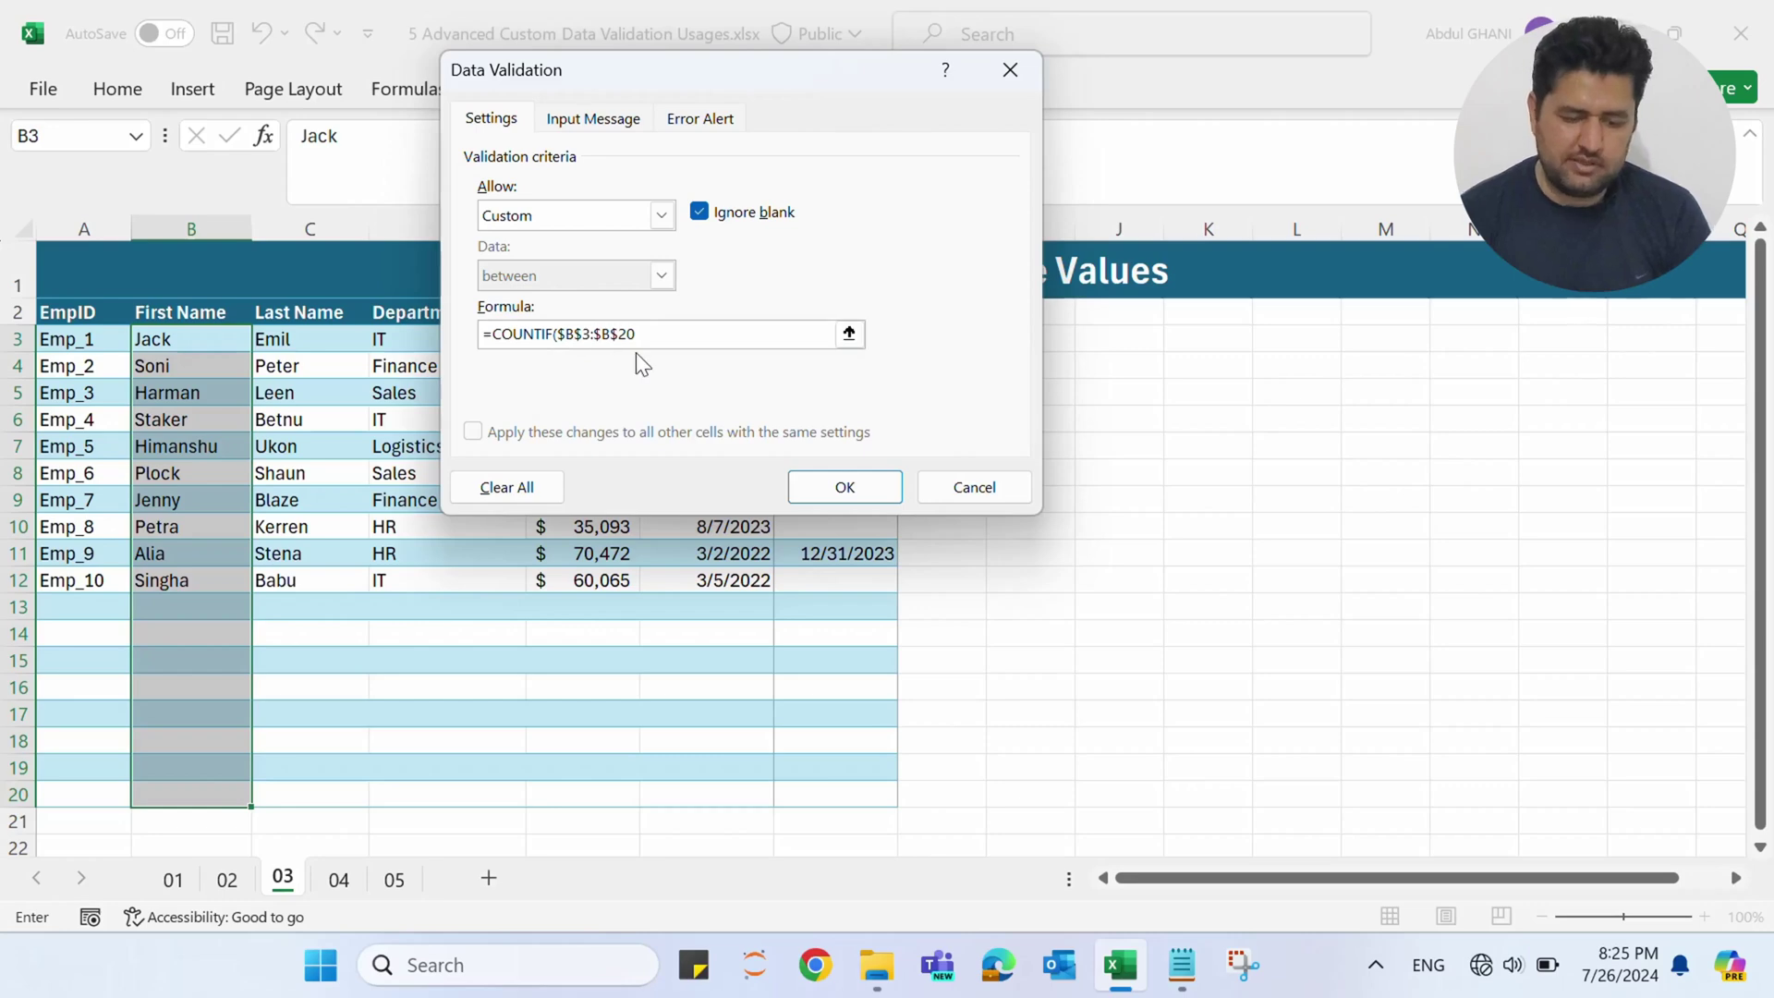
type(",")
left_click(186, 342)
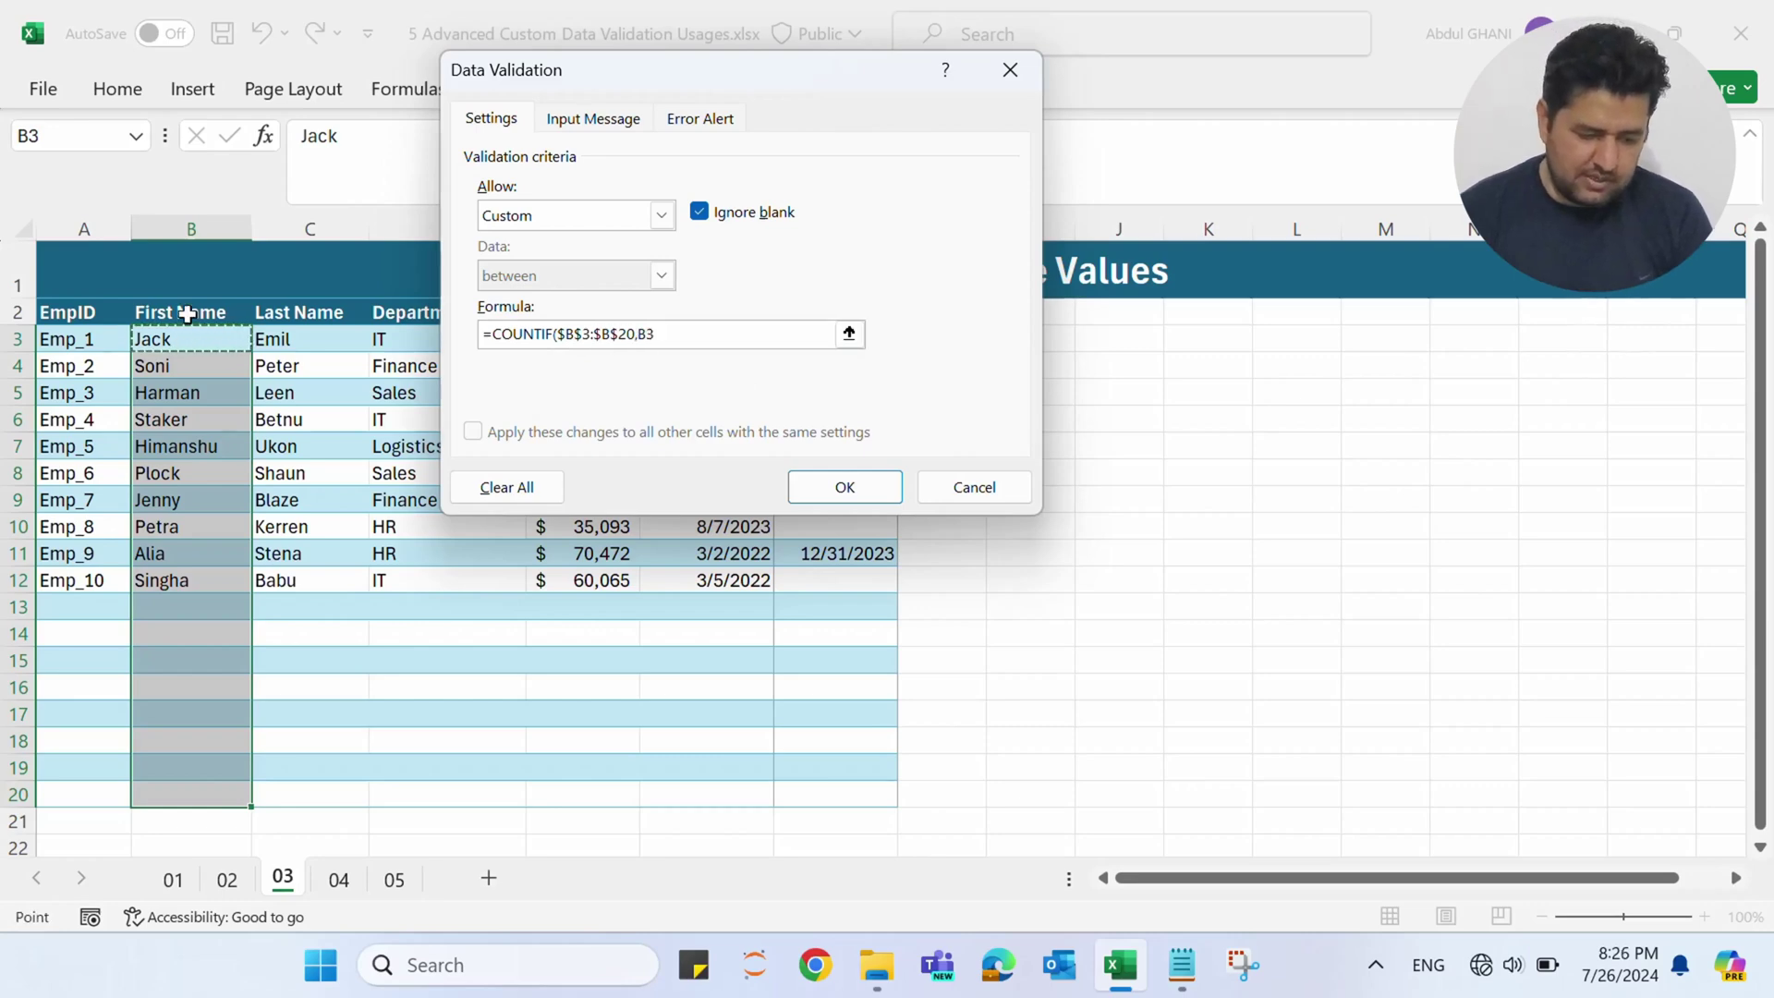
type(")=1")
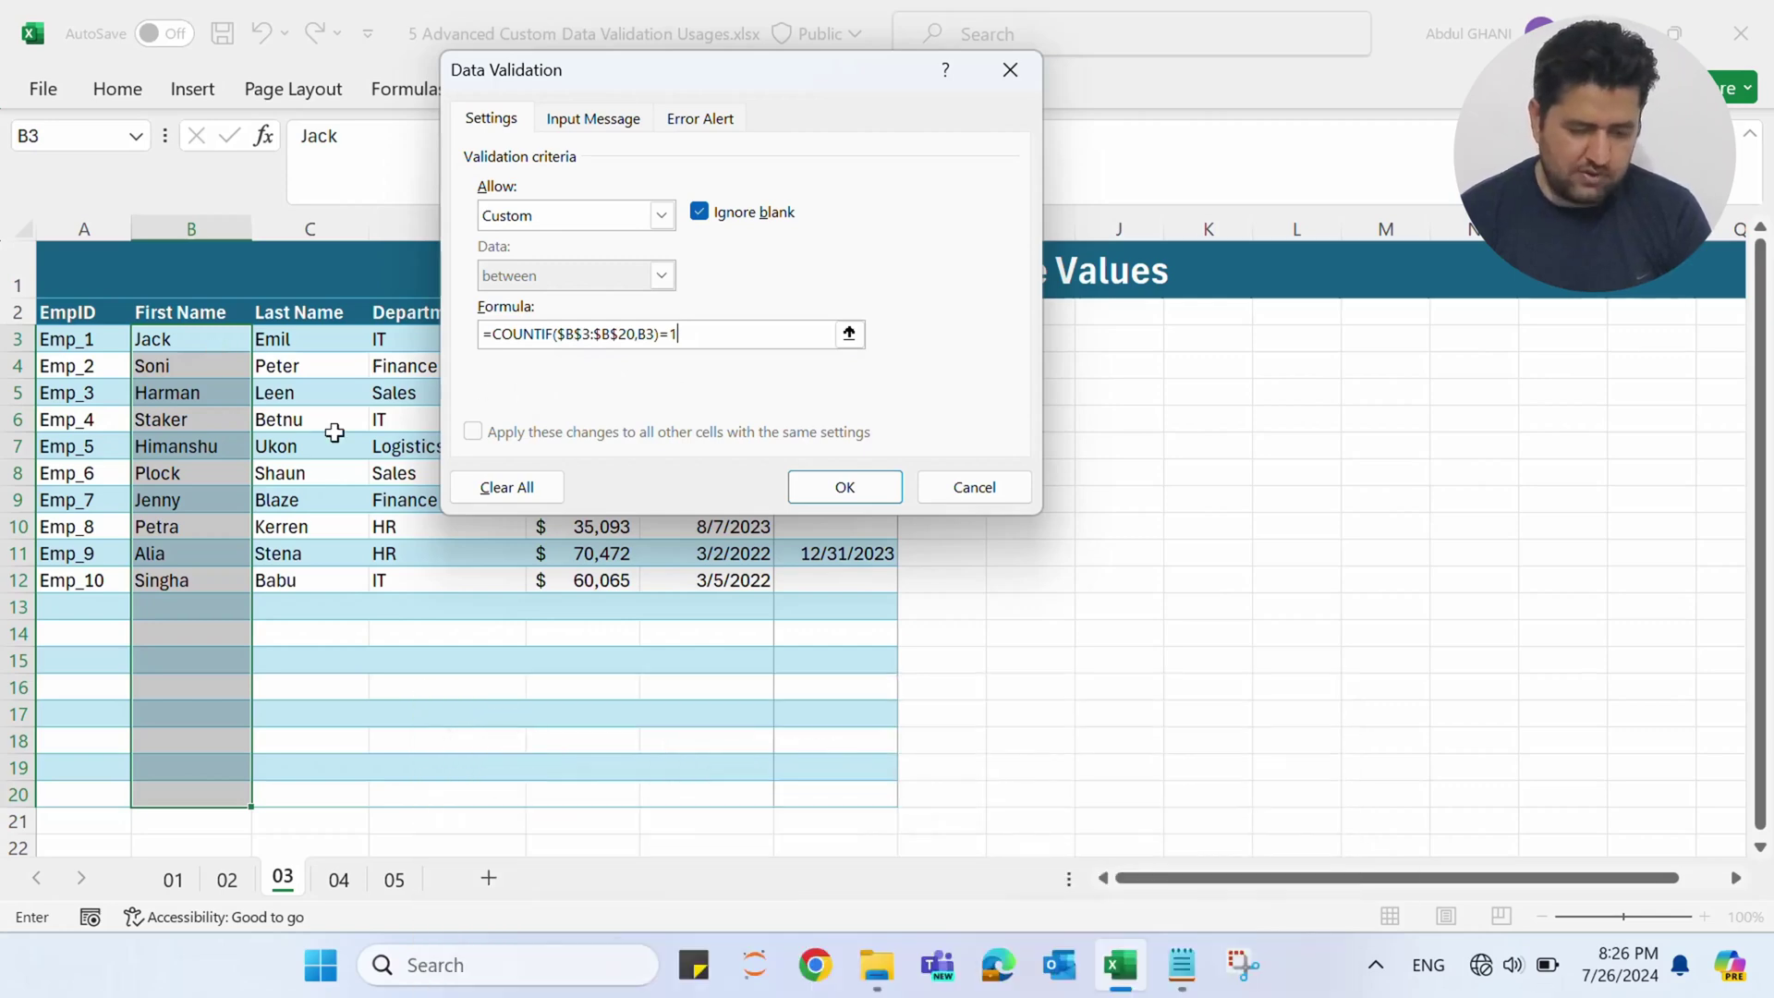
left_click(870, 478)
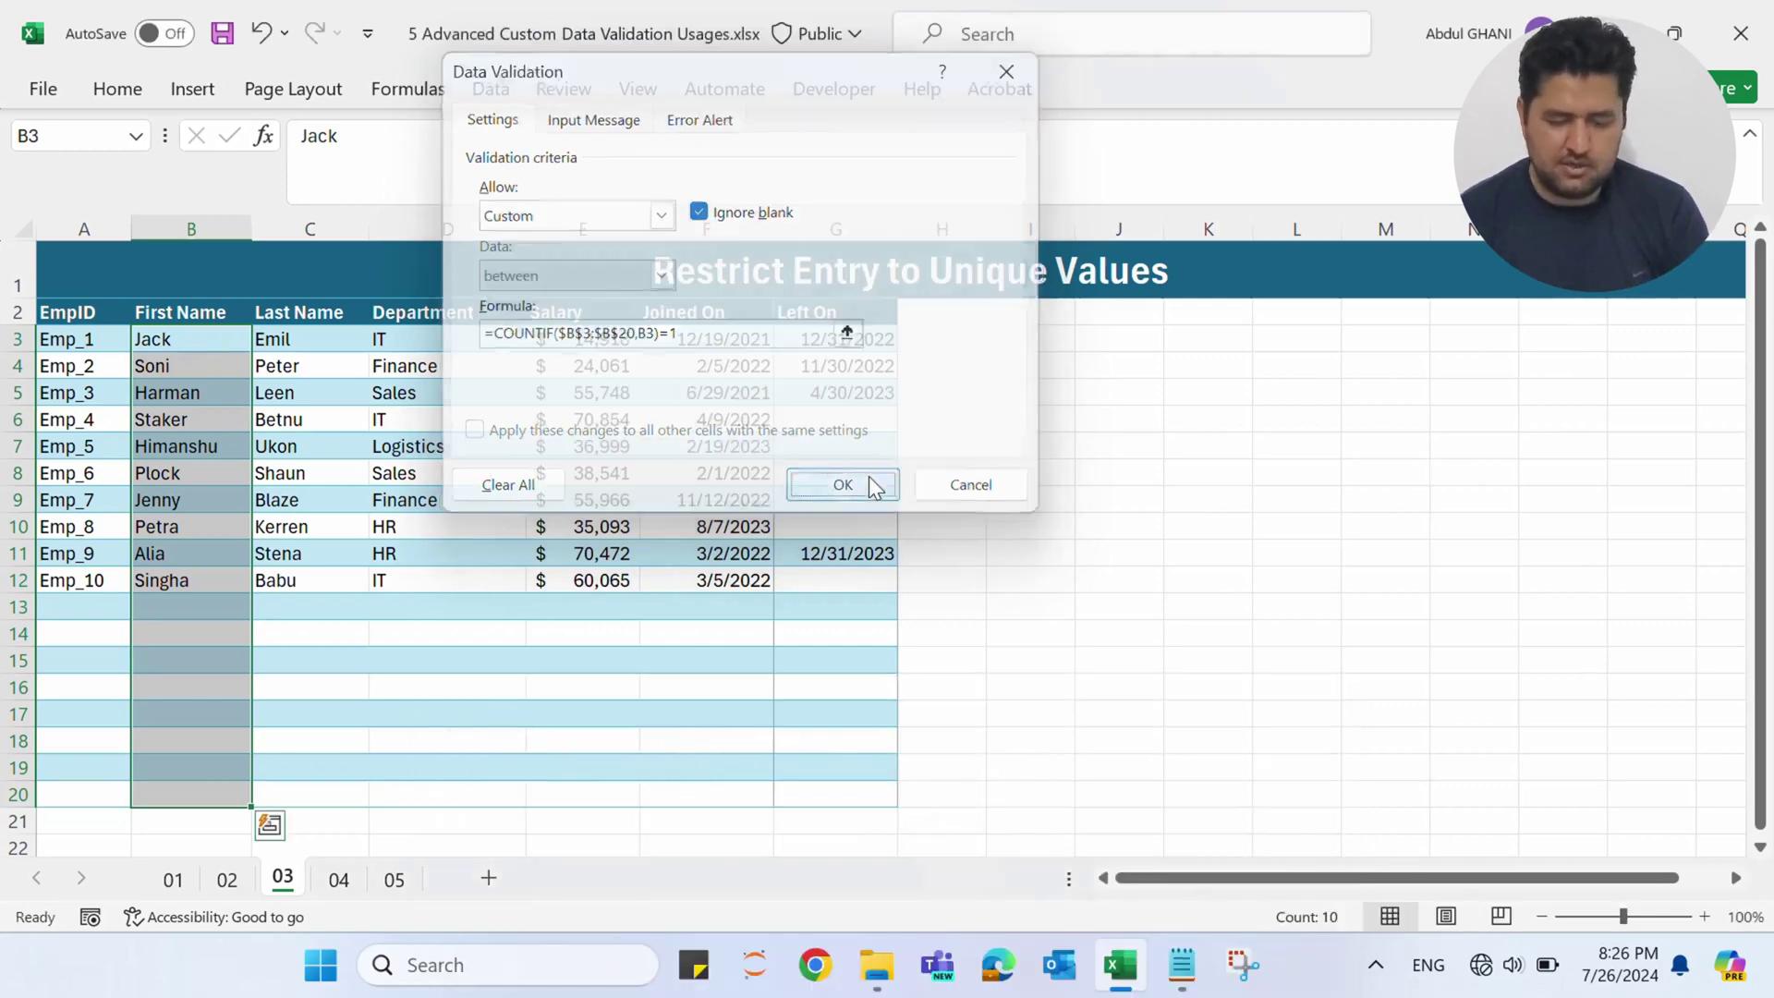
left_click(174, 607)
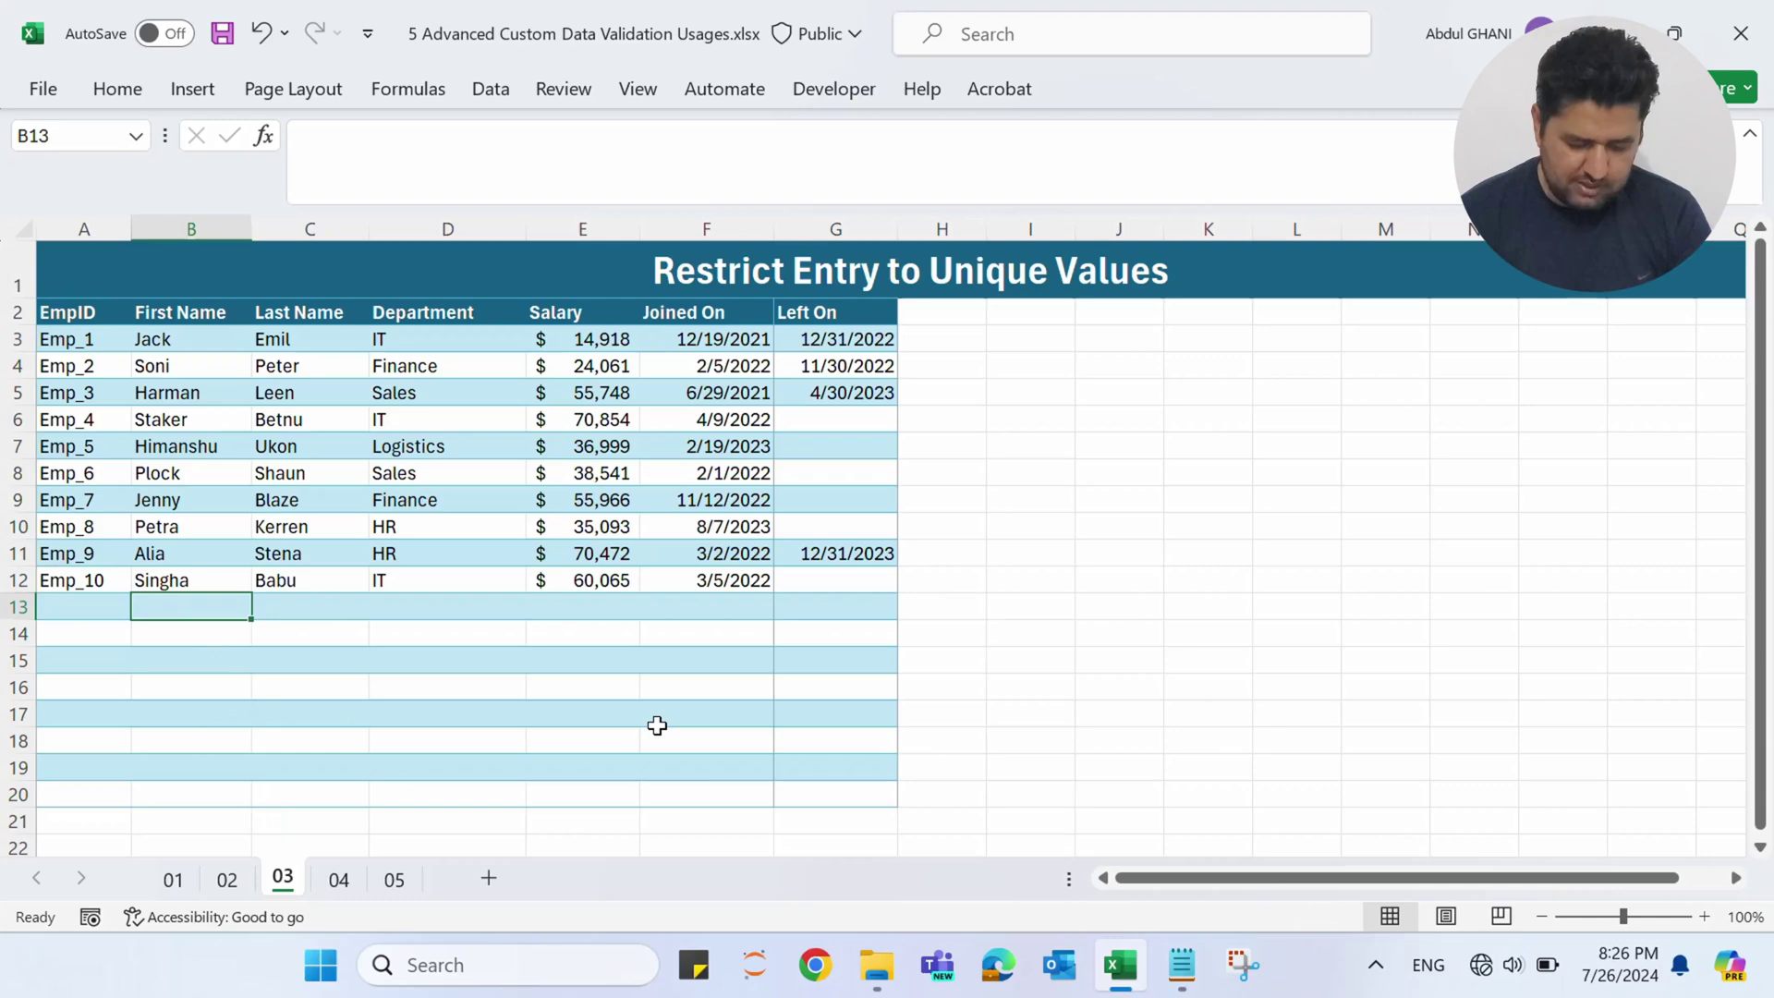
Add a new first name in B13, then cancel the error for a duplicate name in B14.
type("Jennifer")
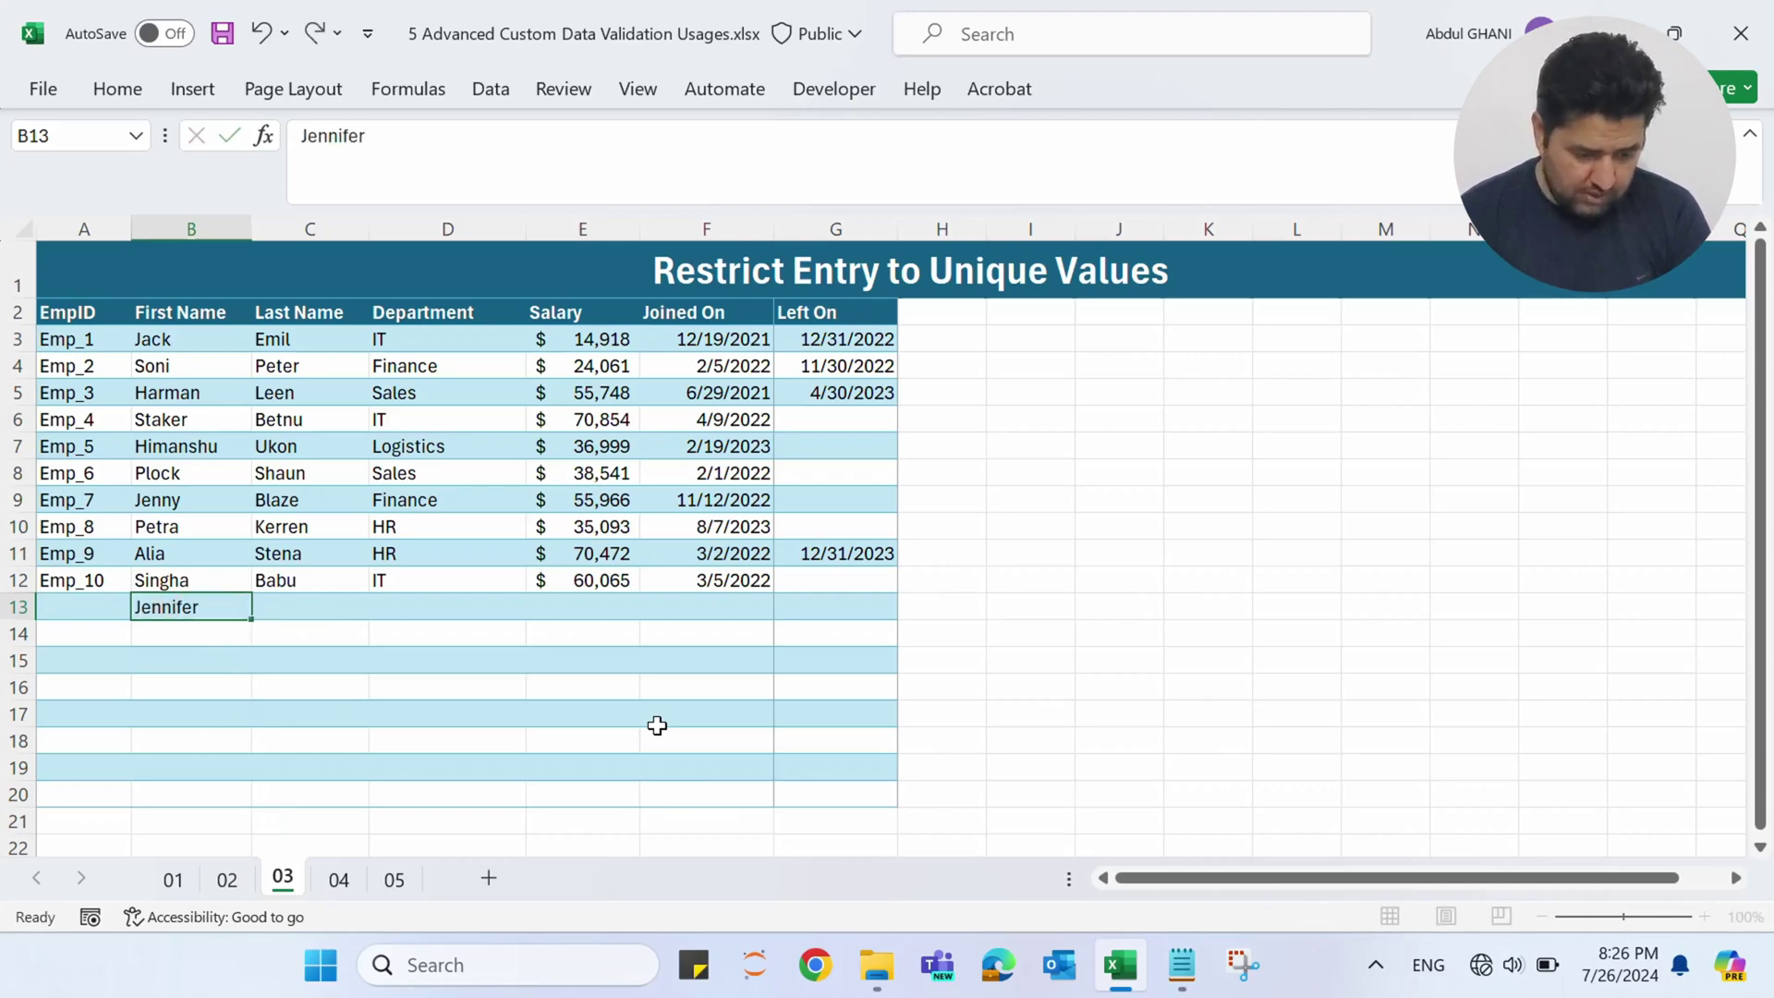
key("Return")
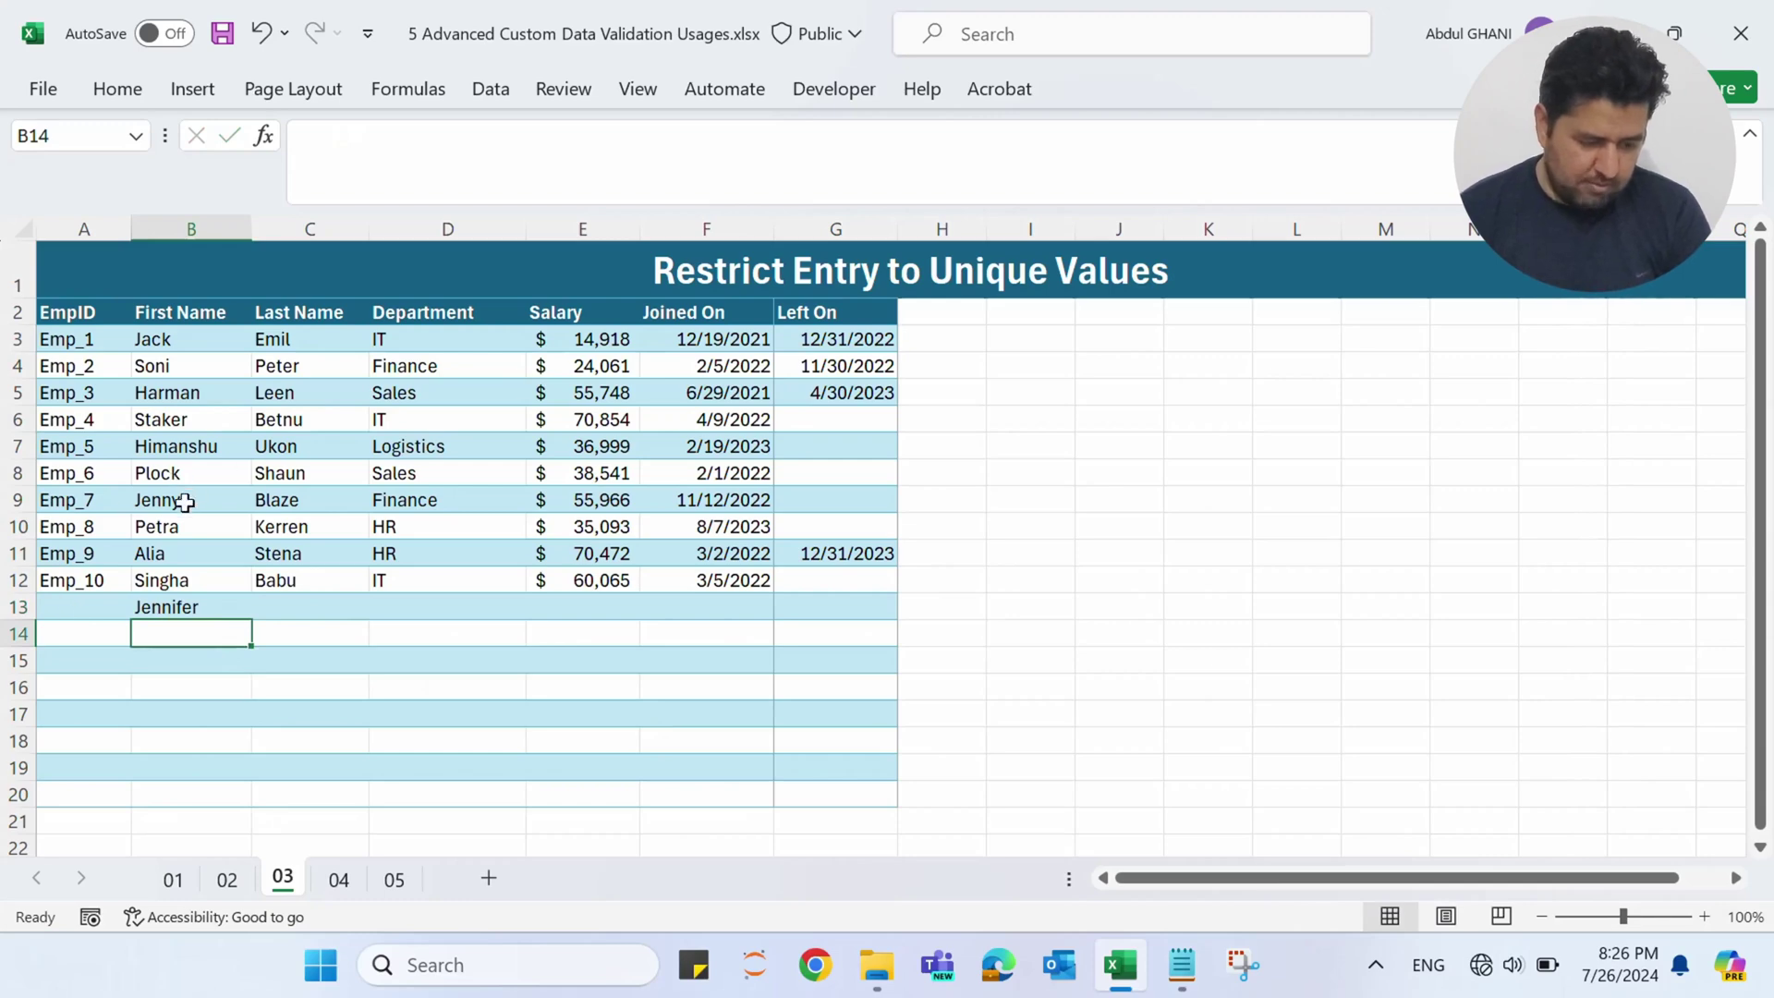
type("Soni")
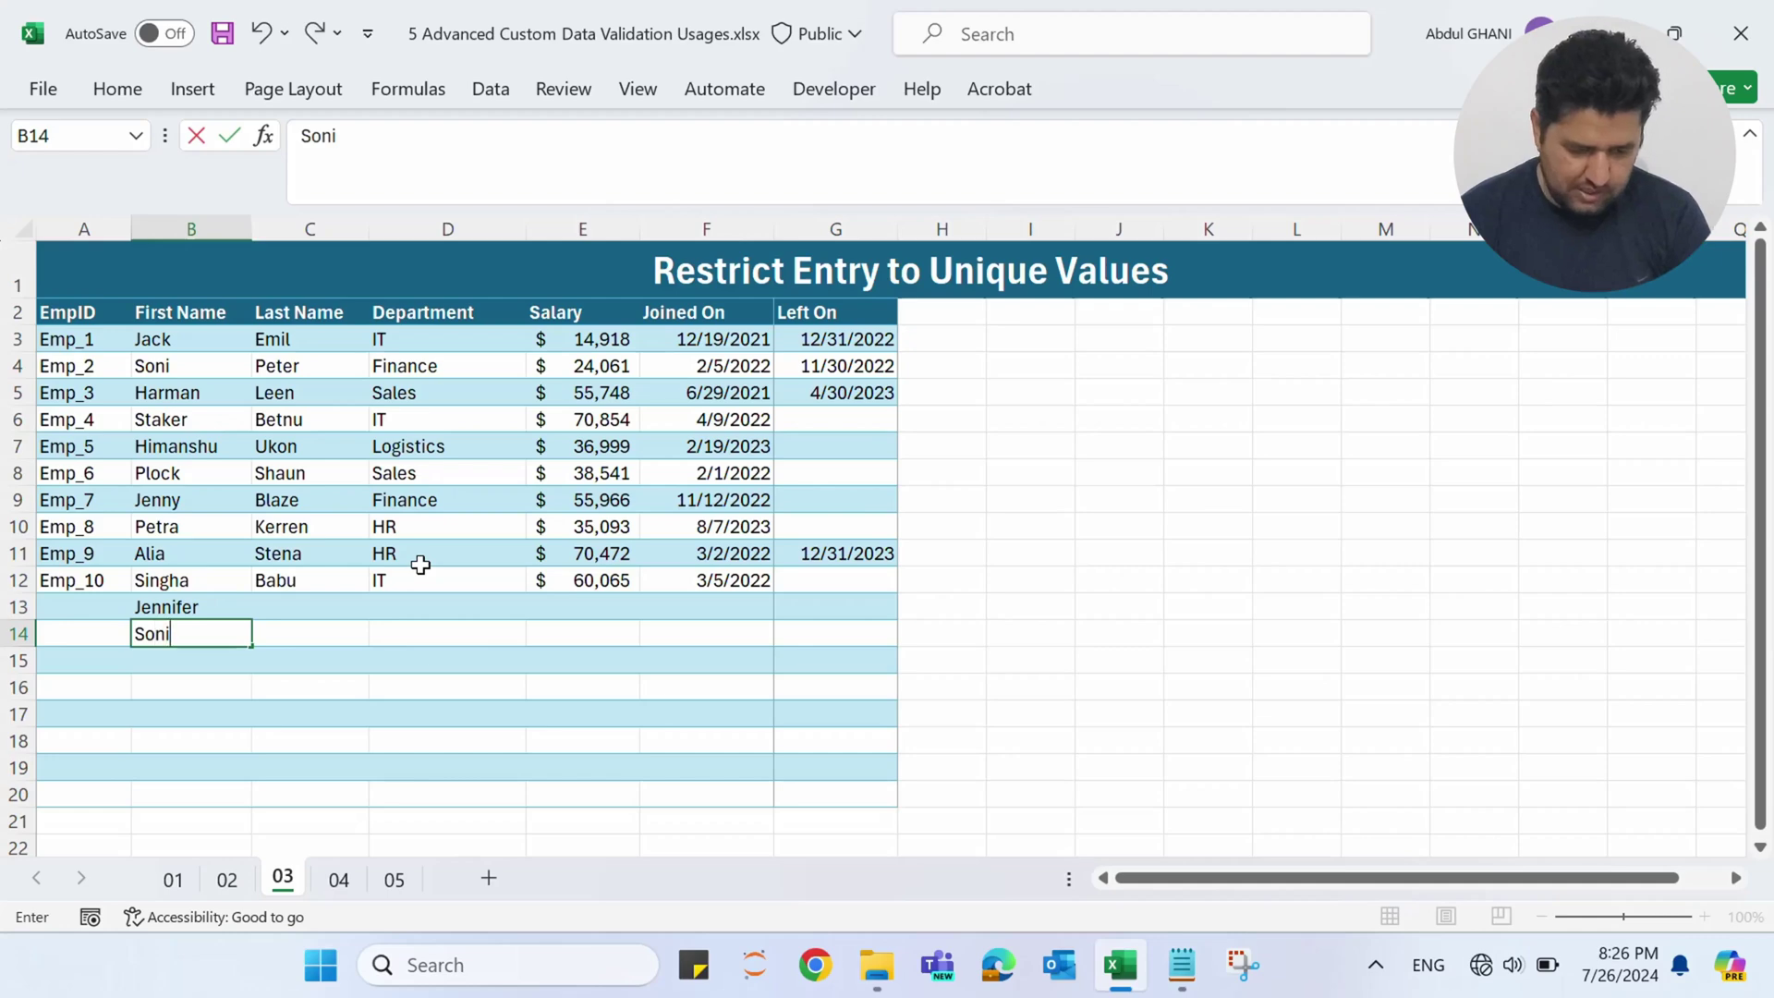
key("Return")
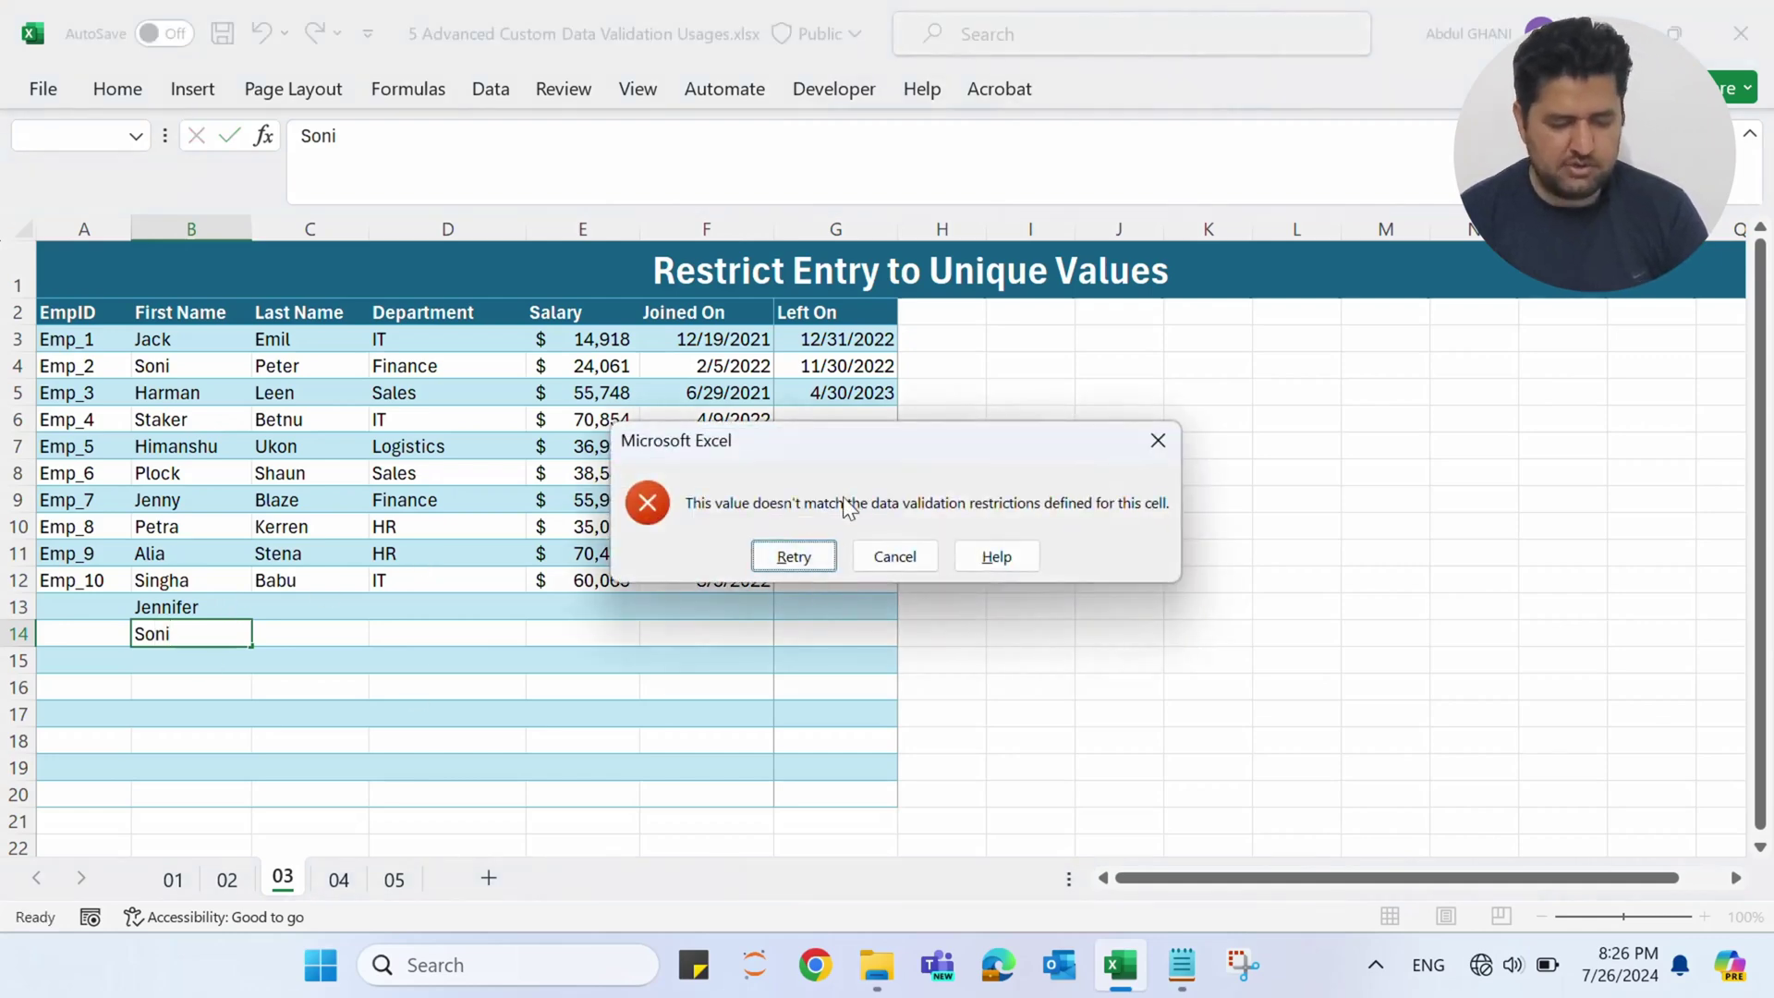
left_click(885, 551)
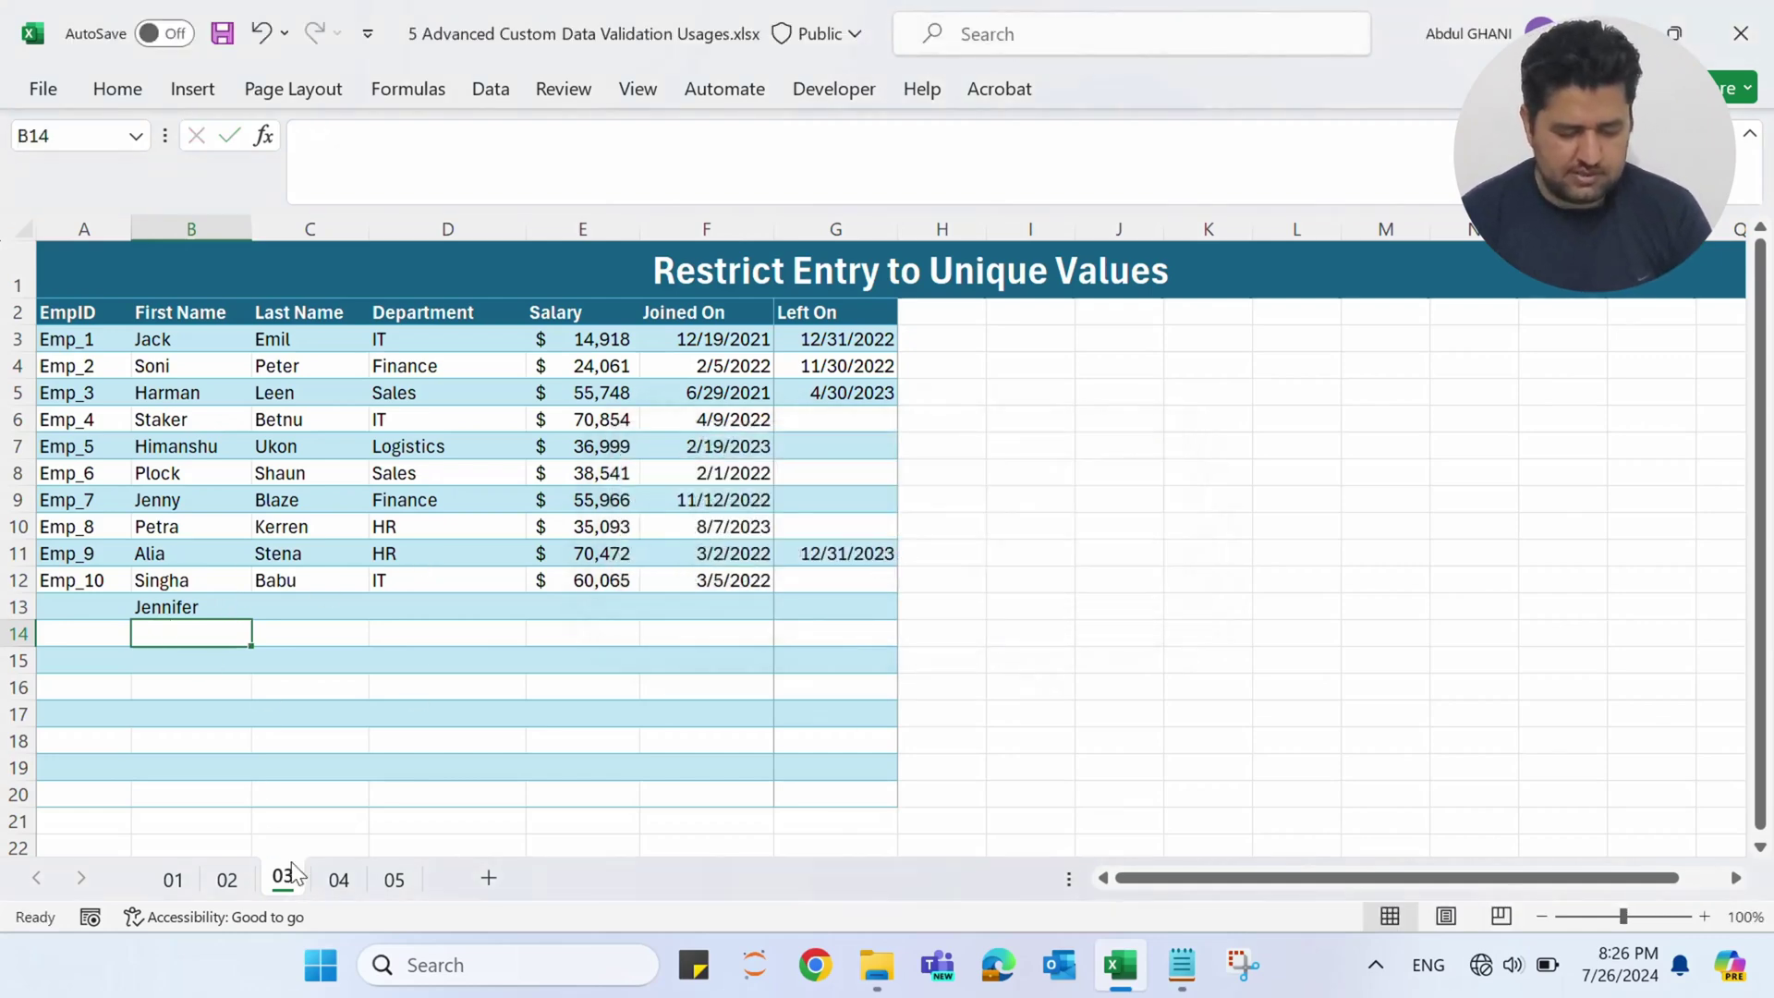
left_click(338, 883)
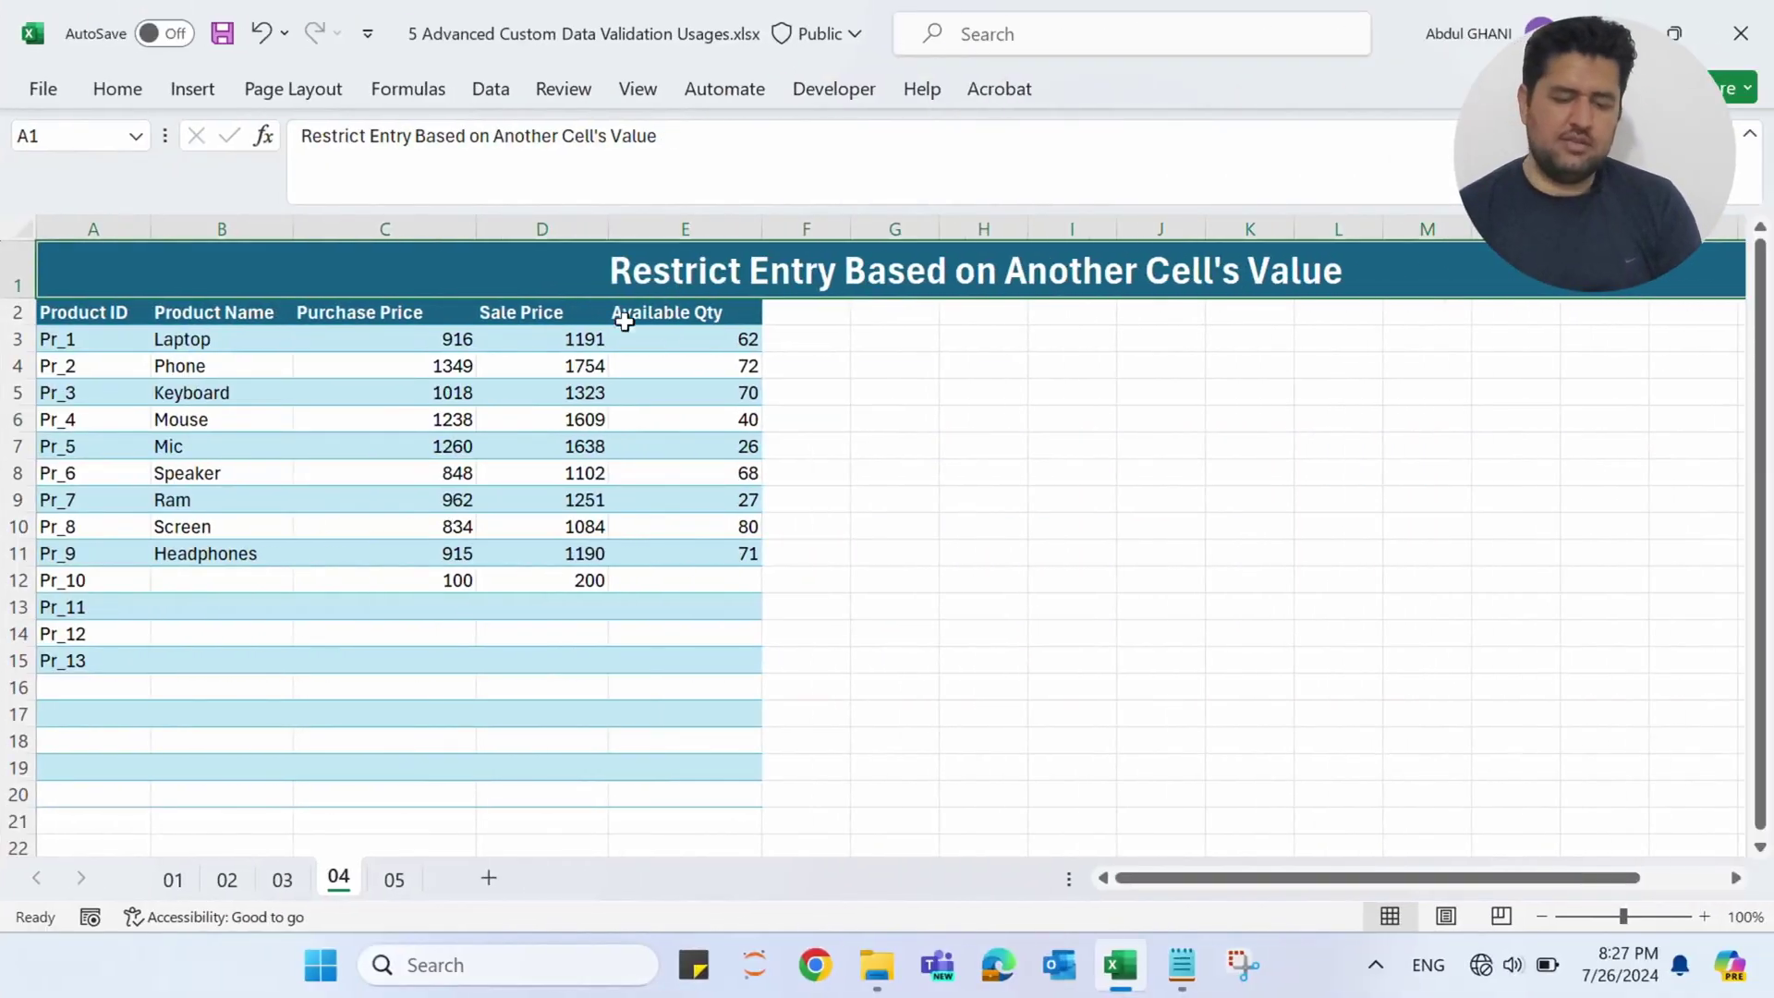
Select the Sale Price cells D3:D20 next to the Purchase Price column.
left_click_drag(529, 314, 561, 793)
left_click_drag(391, 319, 397, 770)
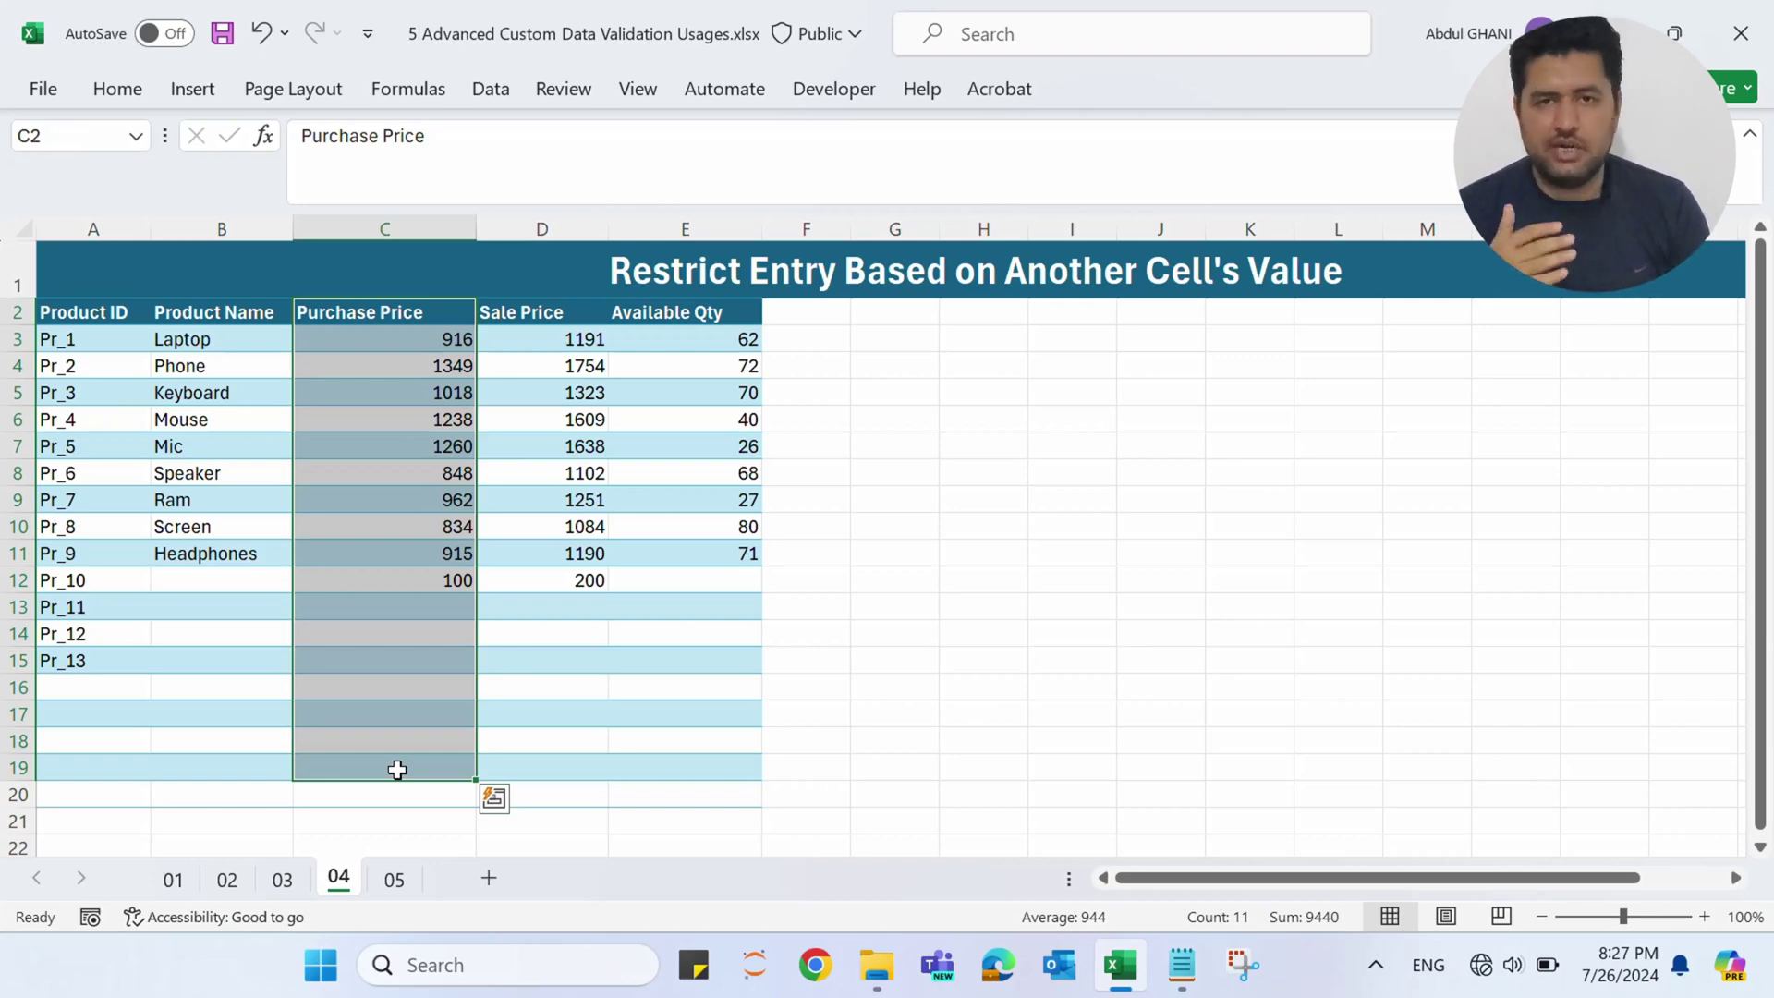
left_click_drag(563, 343, 558, 794)
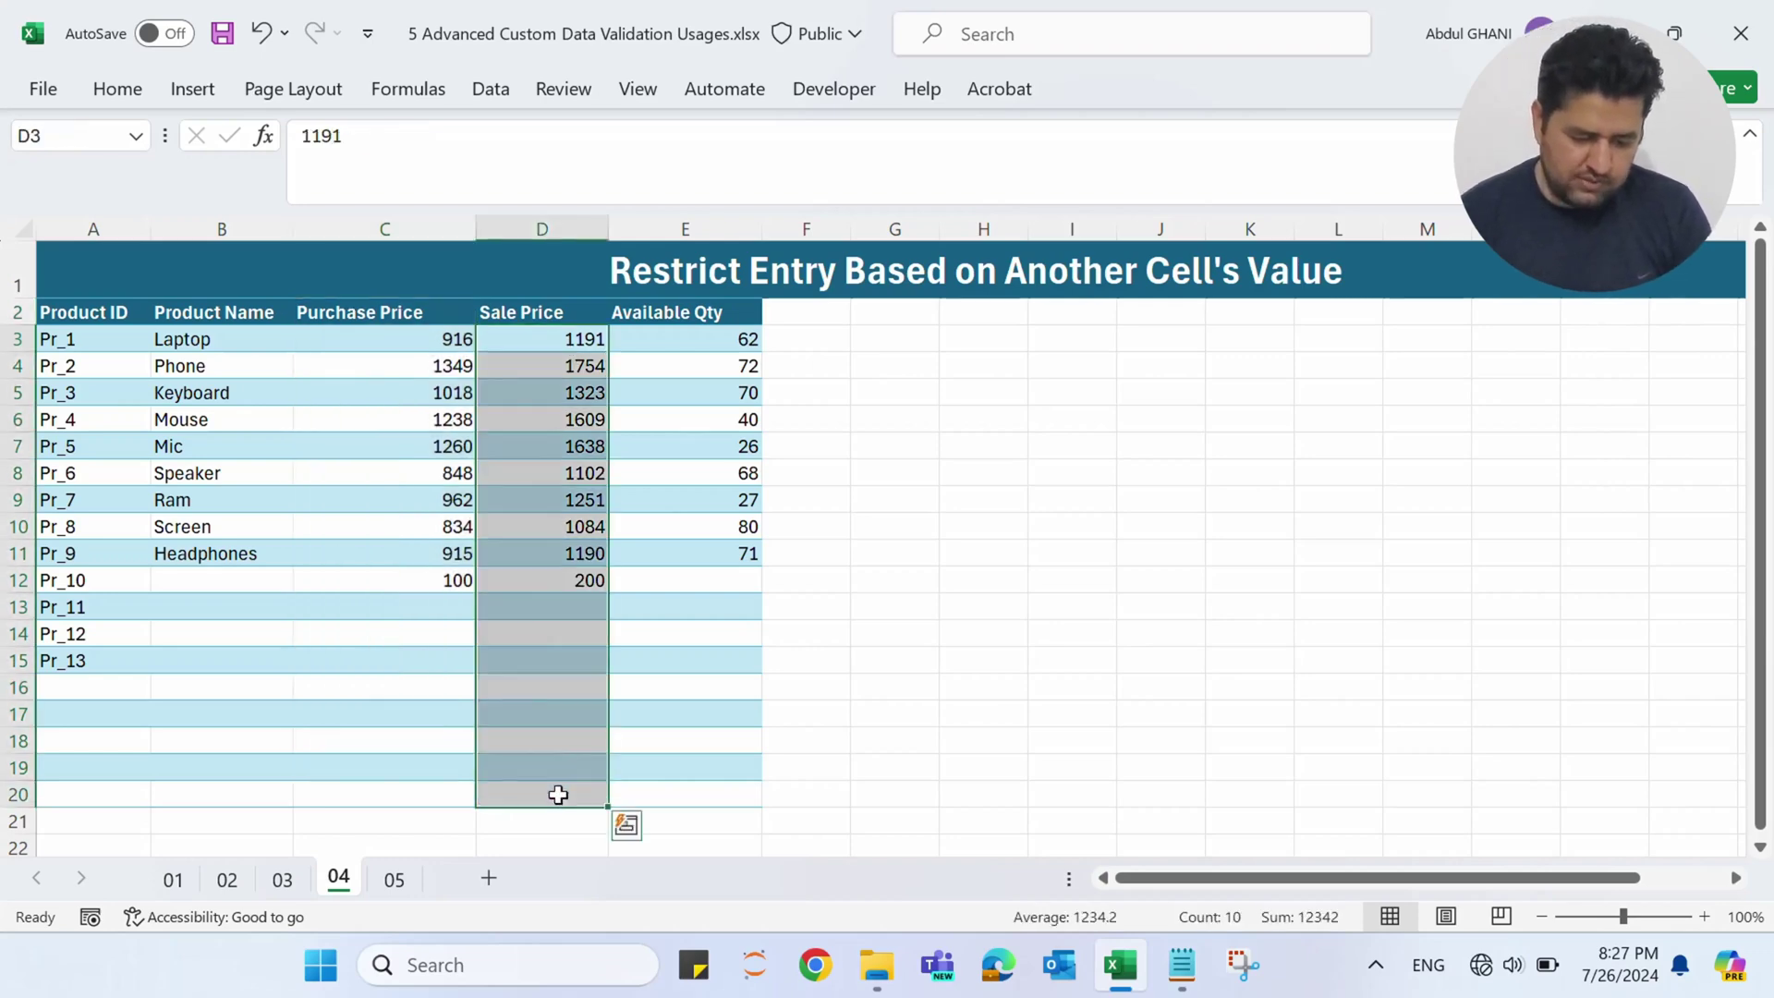
Give Sale Price cells D3:D20 the custom validation formula =D3>C3.
left_click(487, 89)
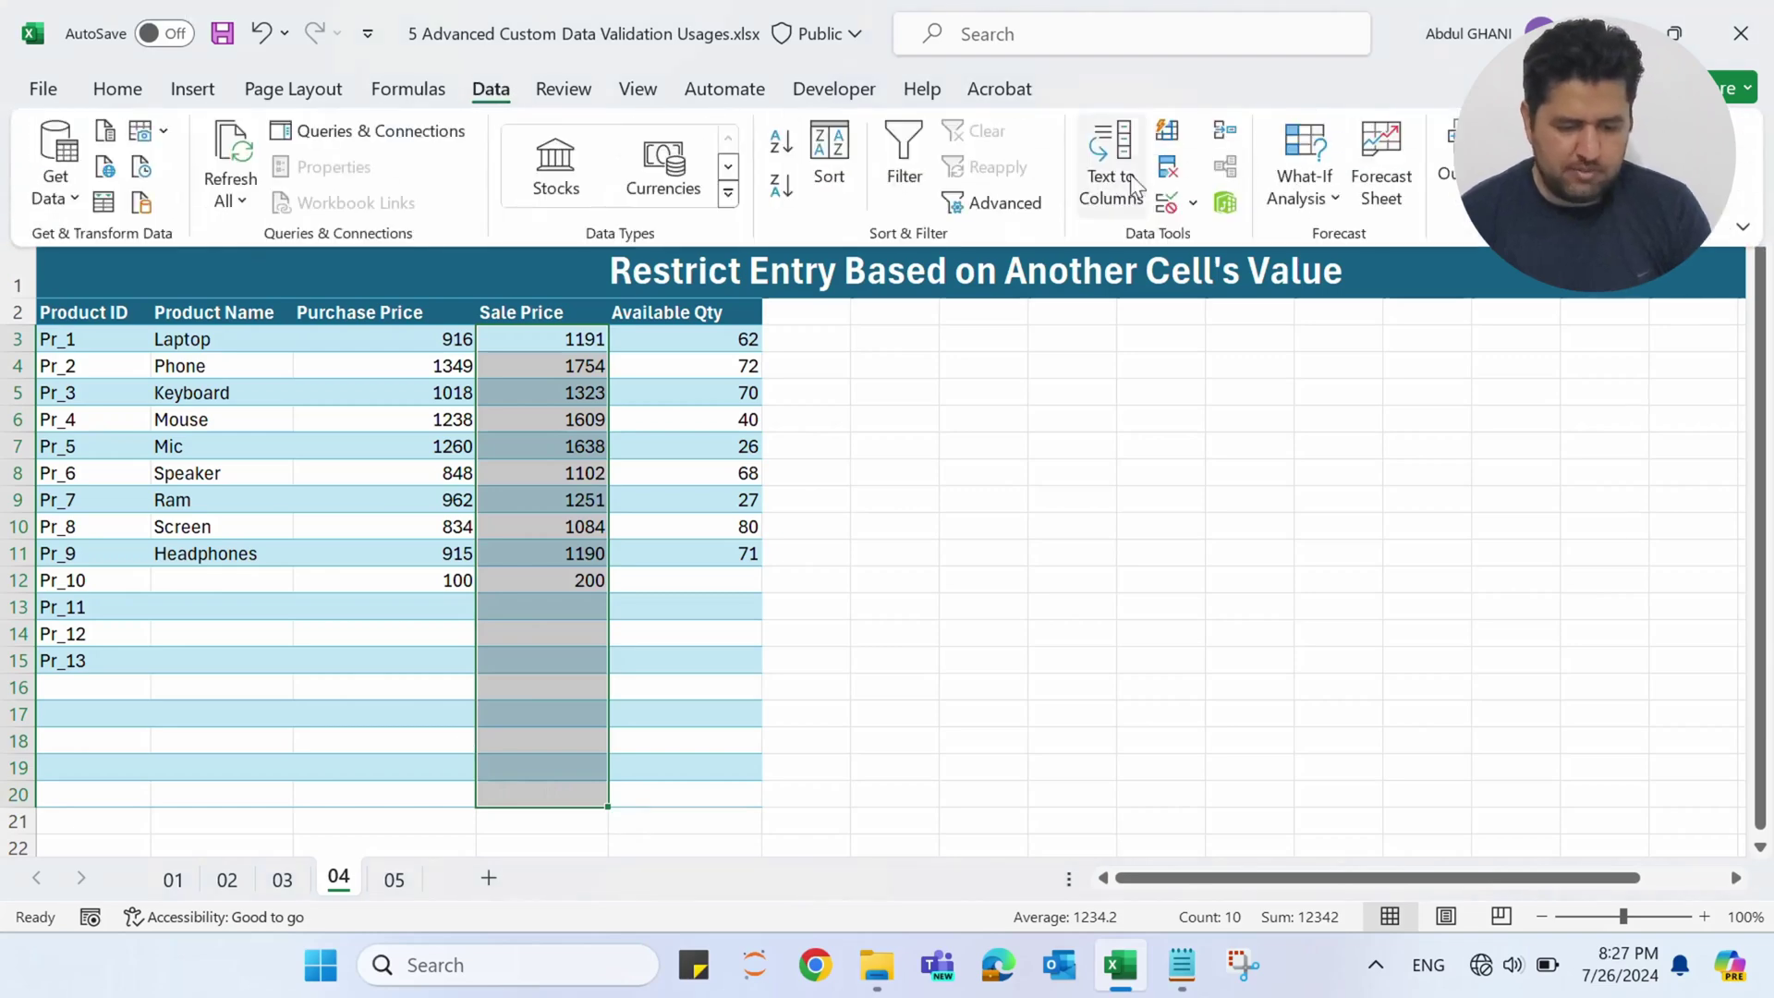
left_click(1171, 205)
left_click_drag(735, 76, 1016, 231)
left_click(902, 292)
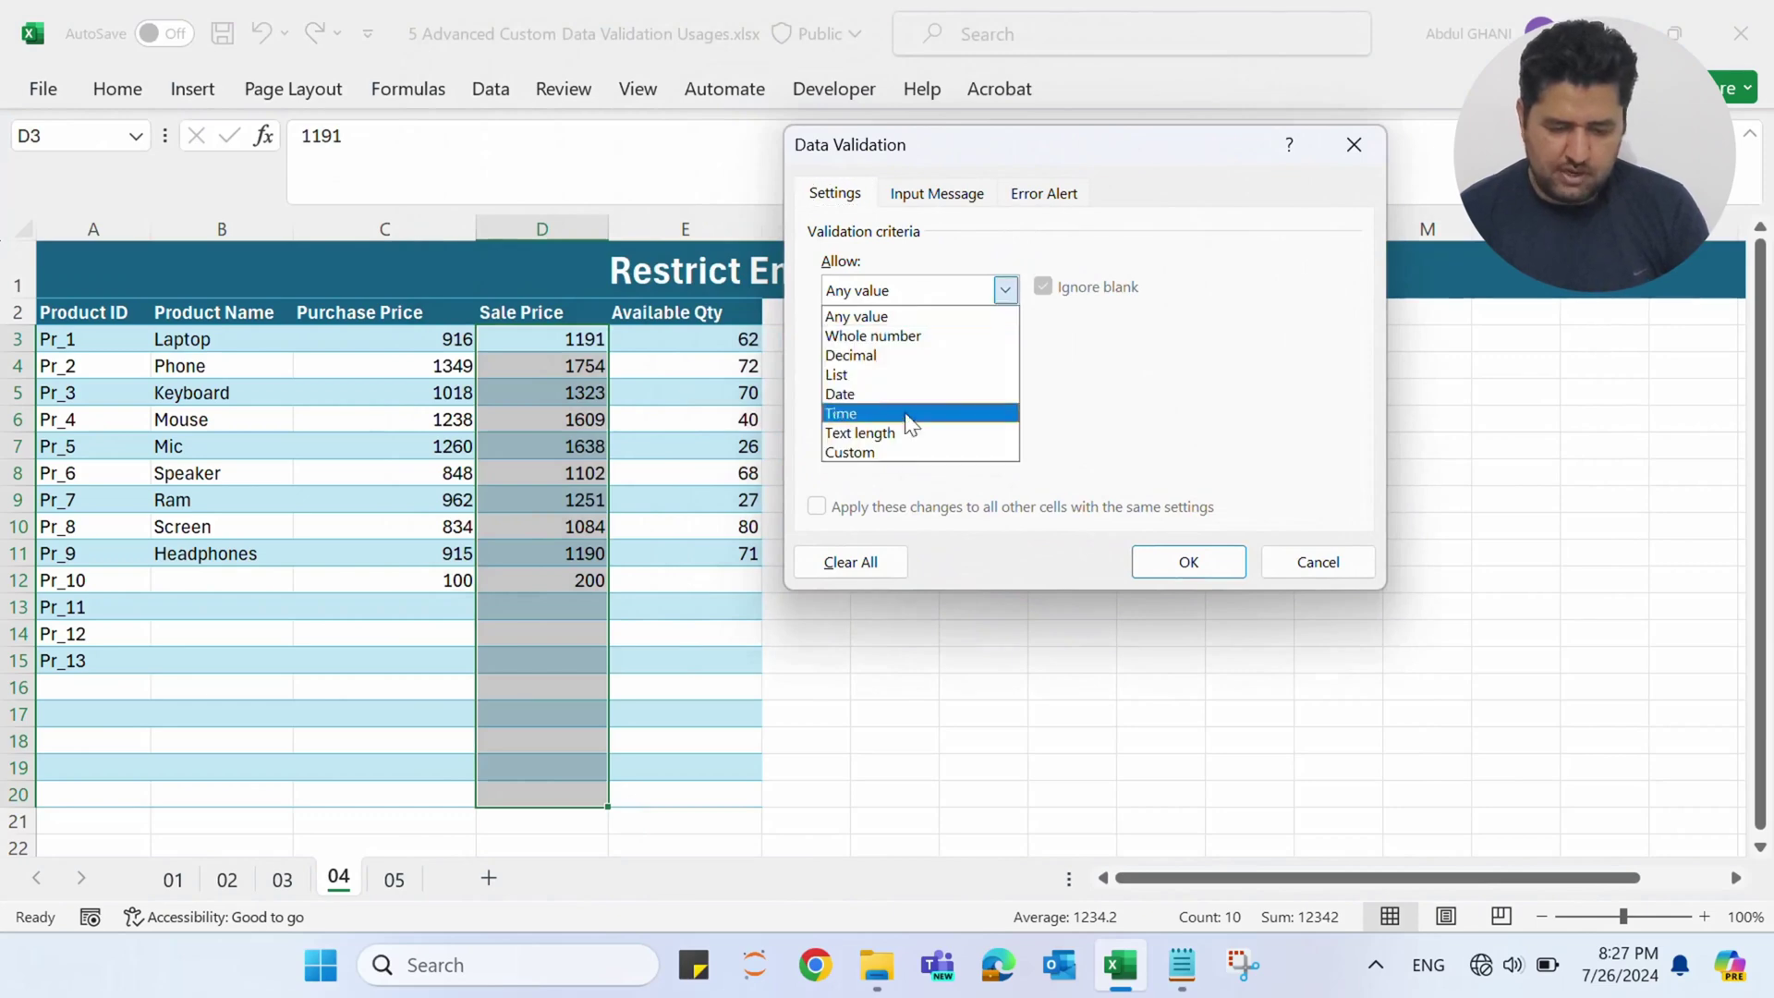
left_click(911, 446)
left_click(843, 409)
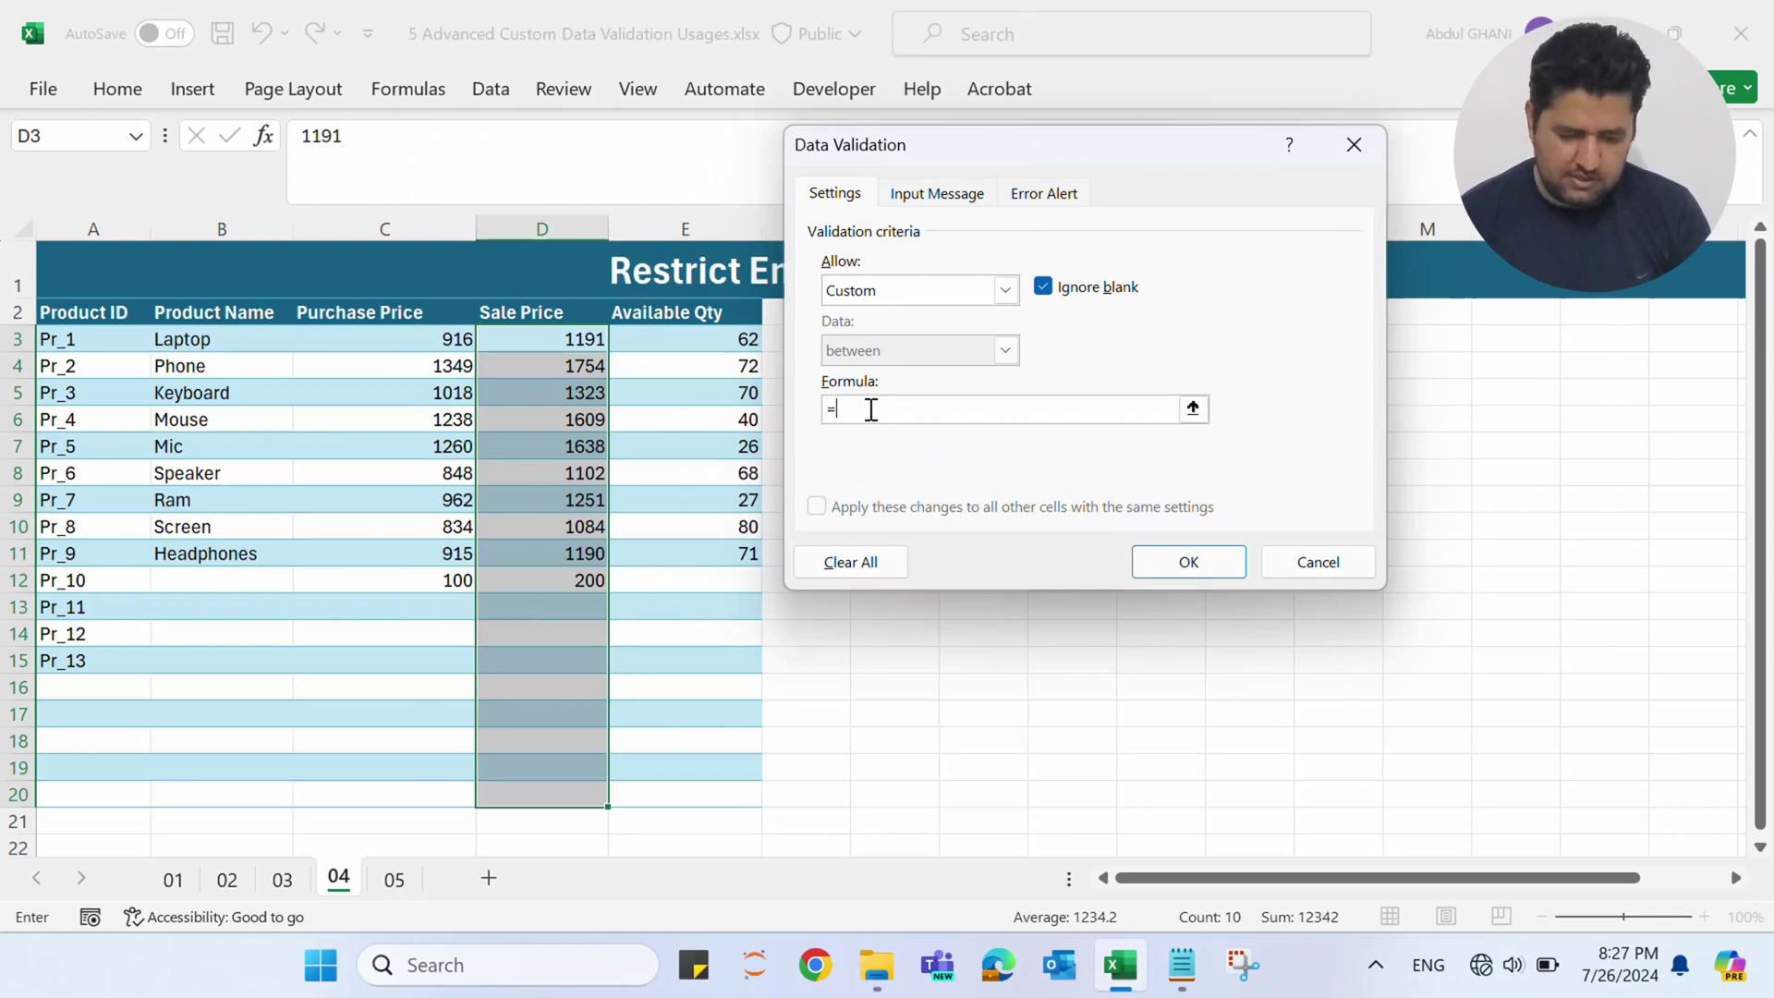
type("=")
left_click(567, 339)
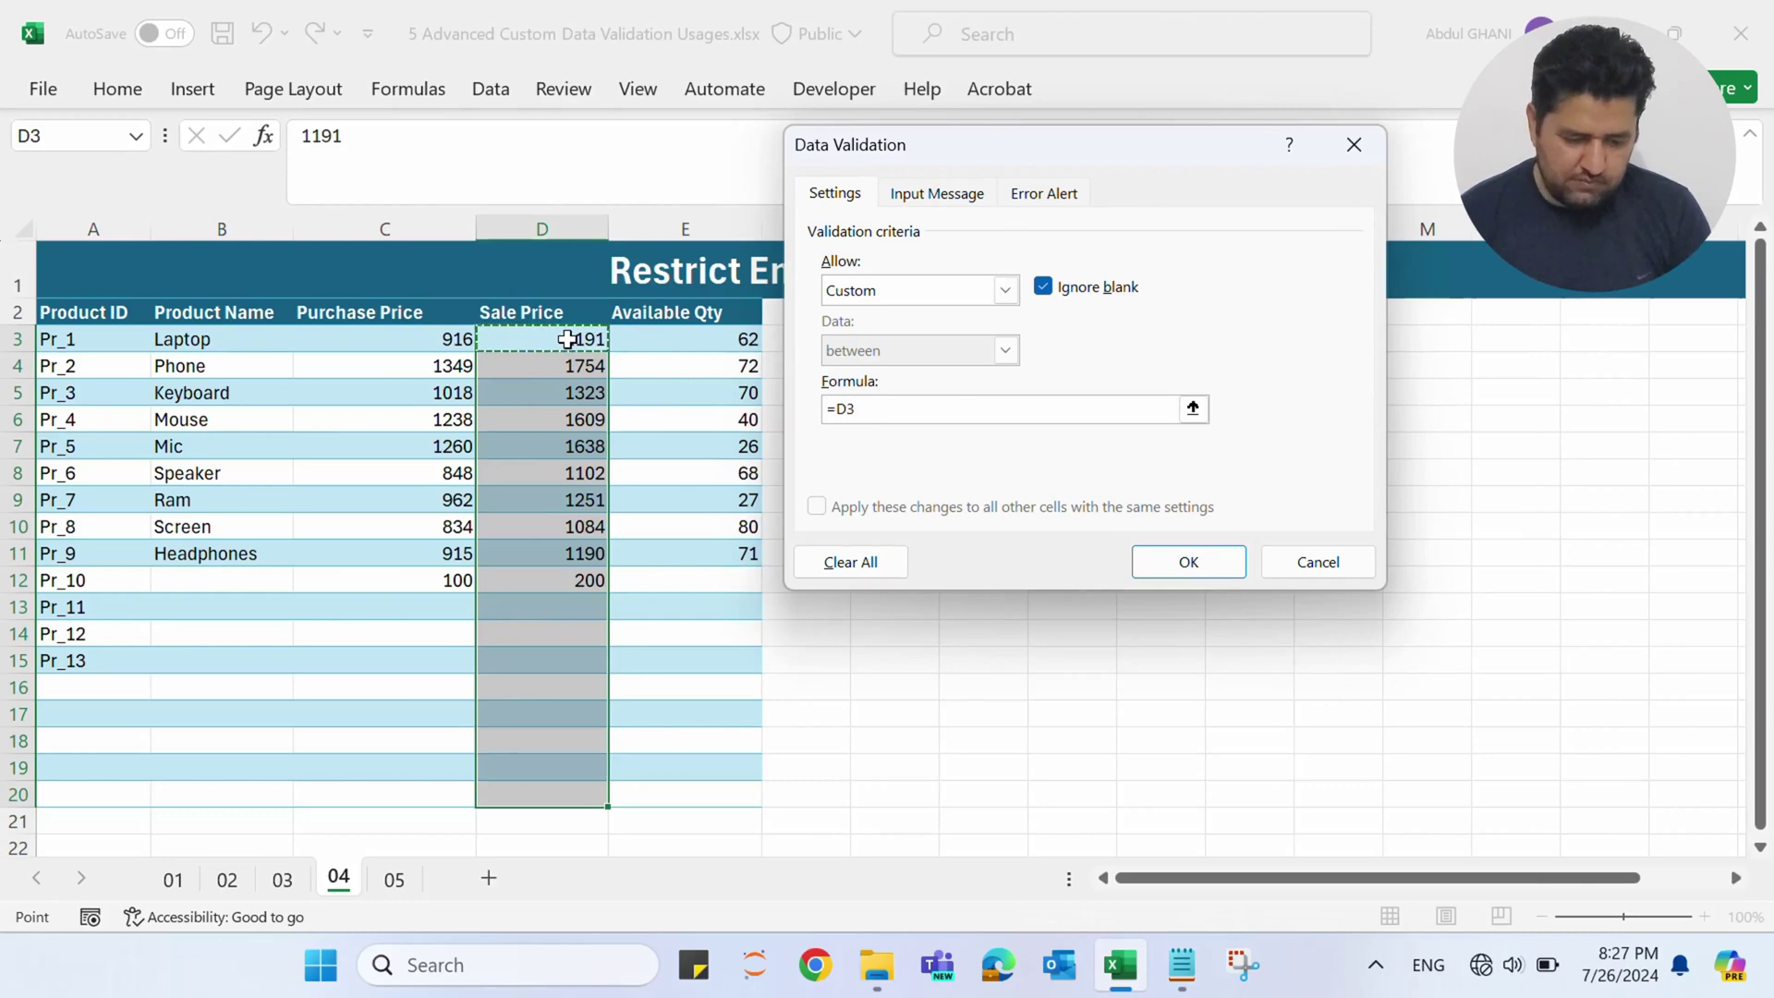
type(">")
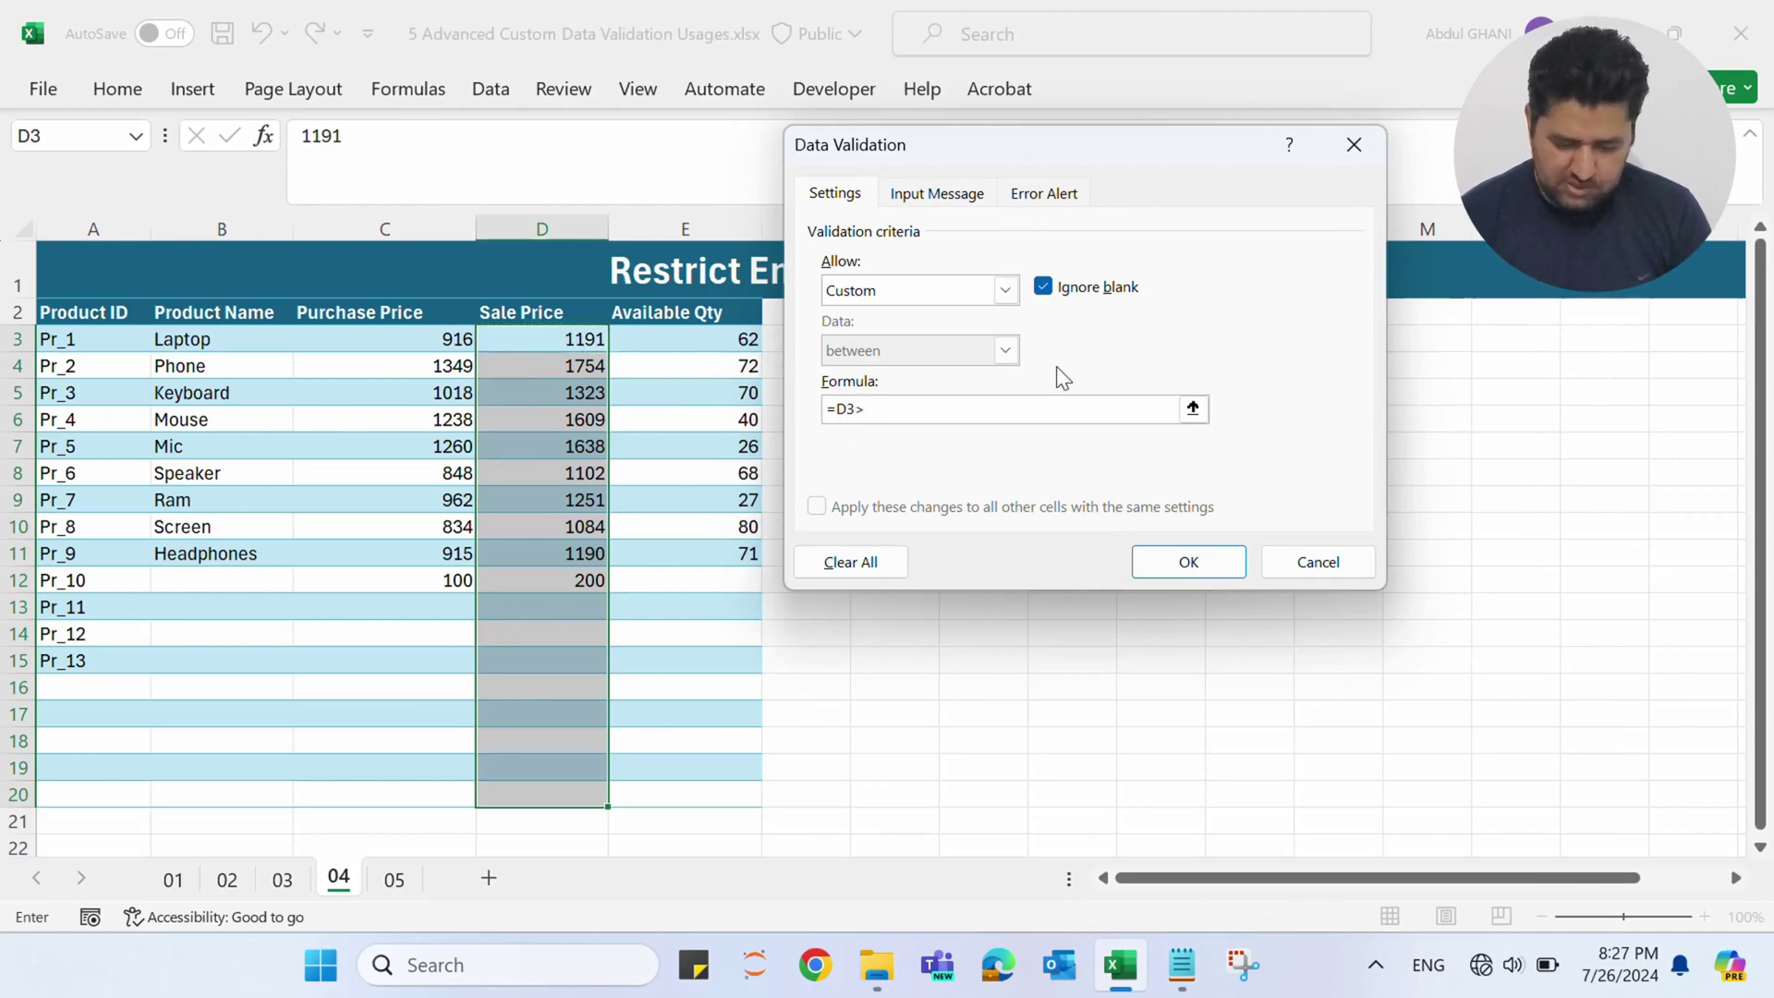
left_click(388, 340)
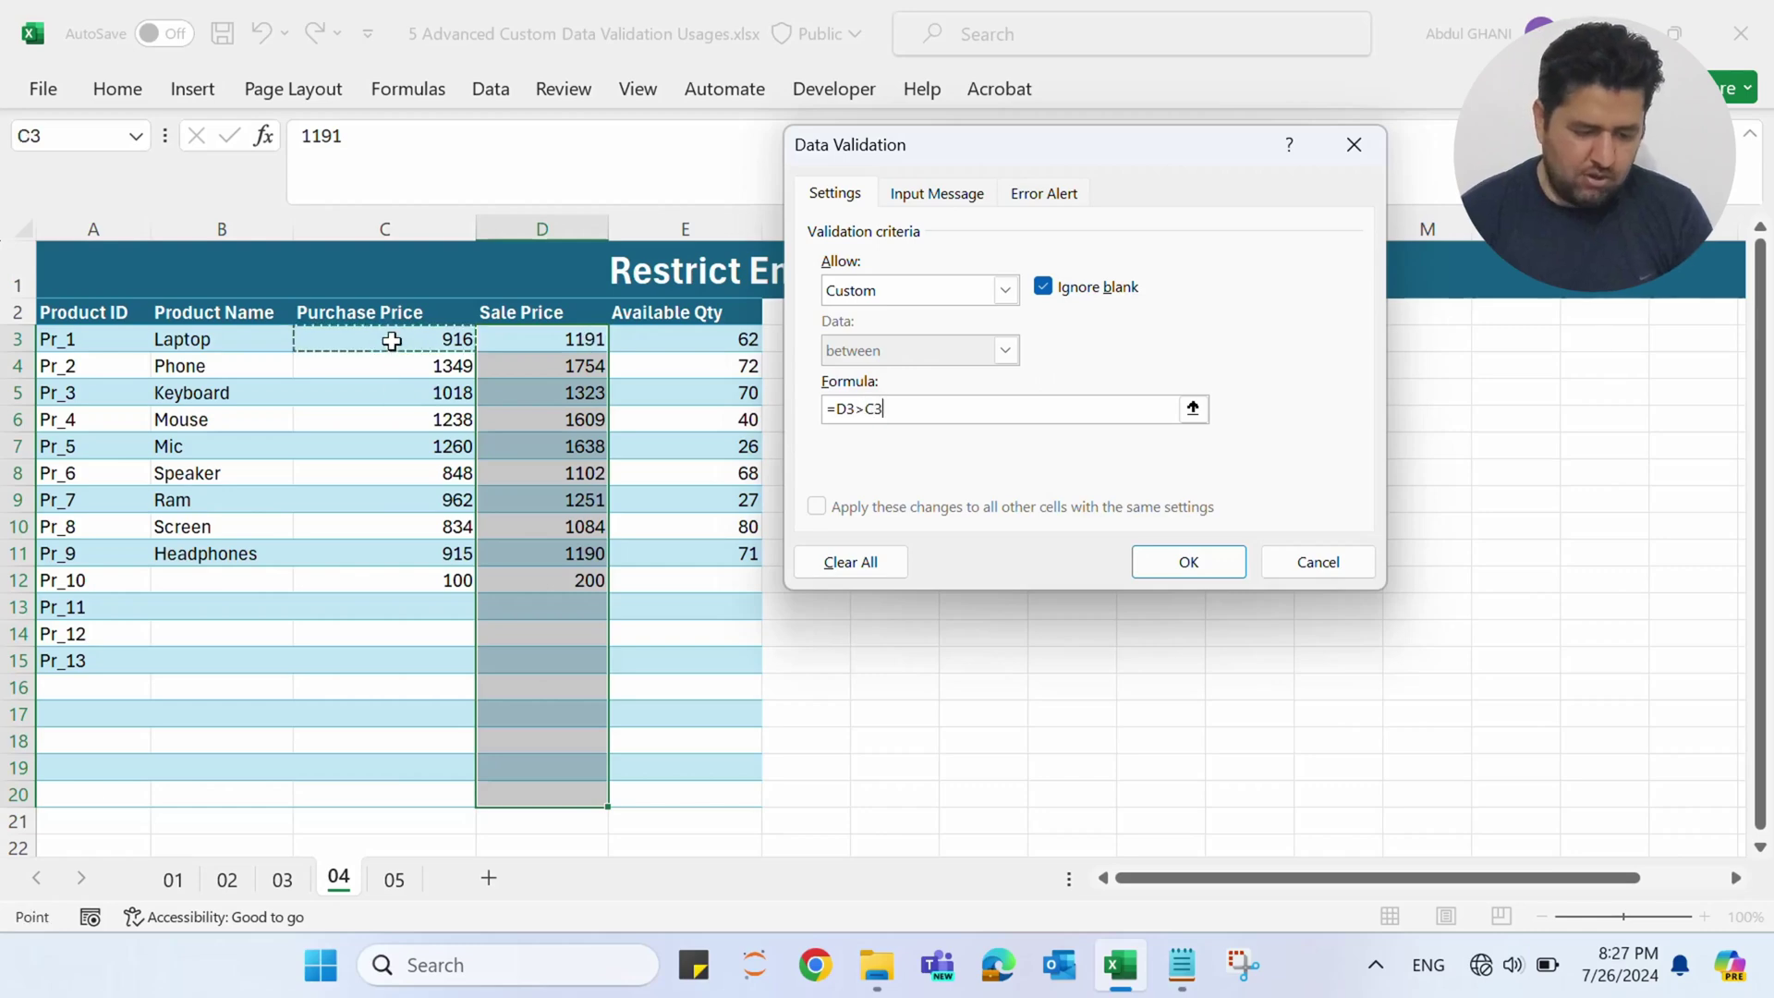
left_click(1184, 561)
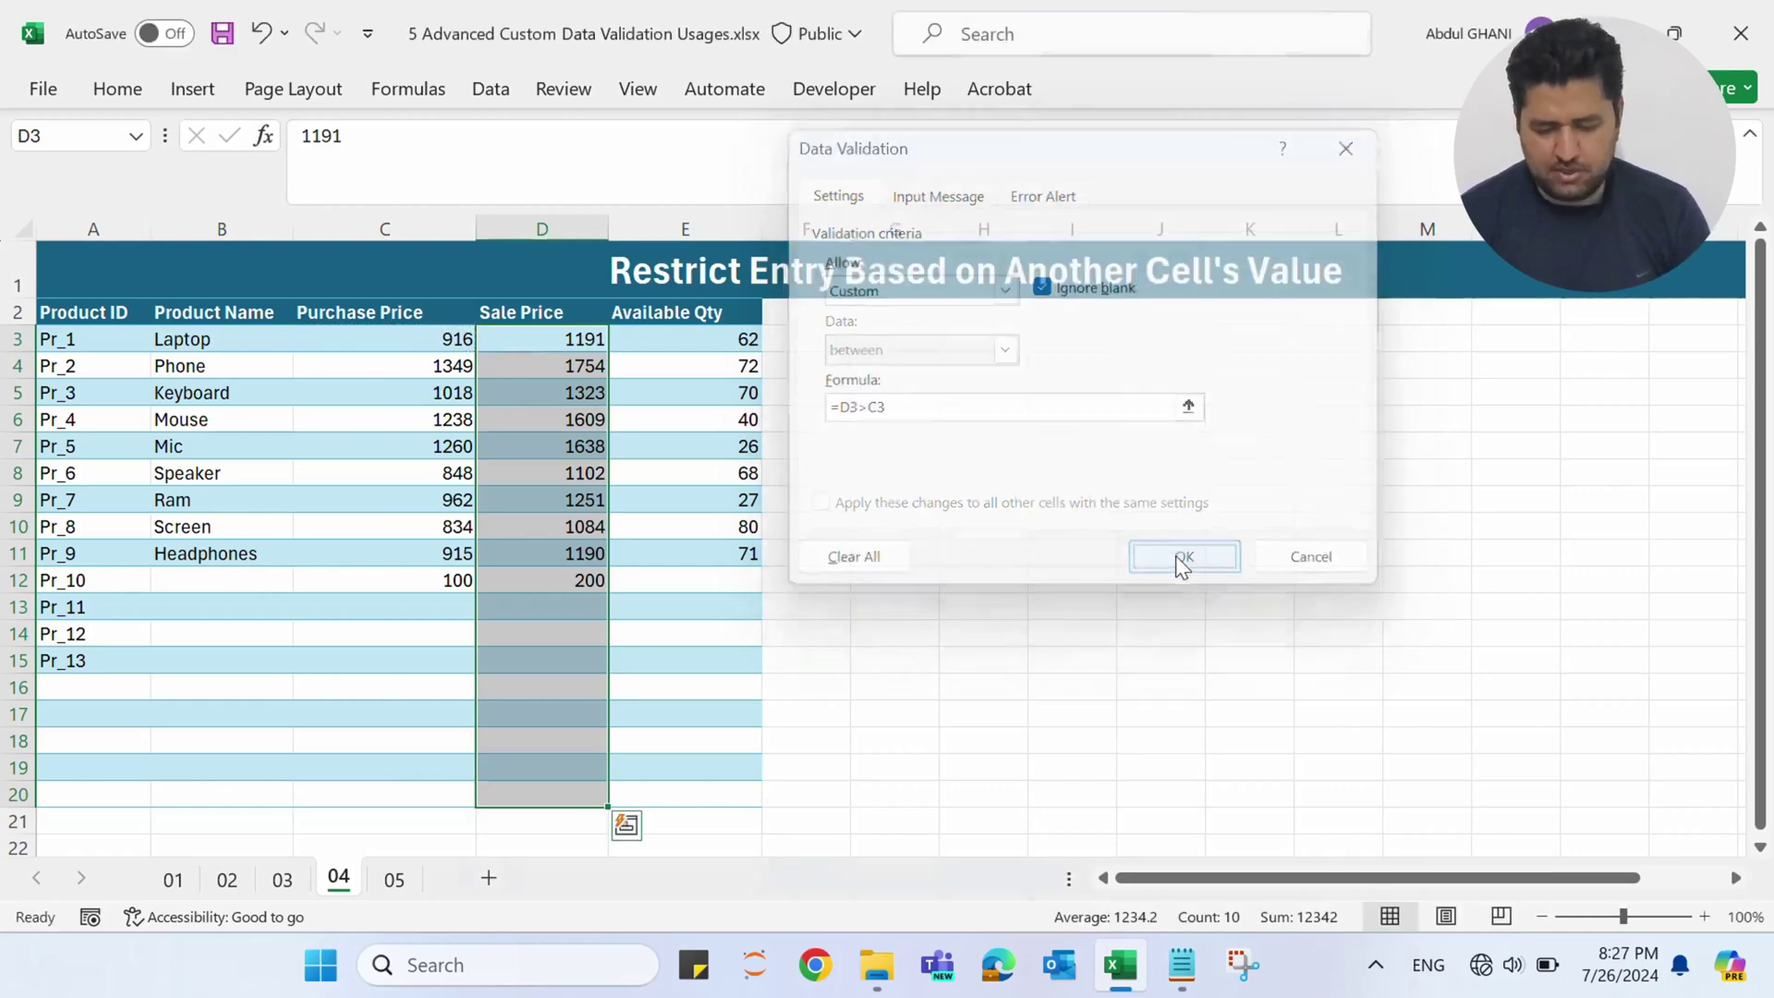
left_click(450, 608)
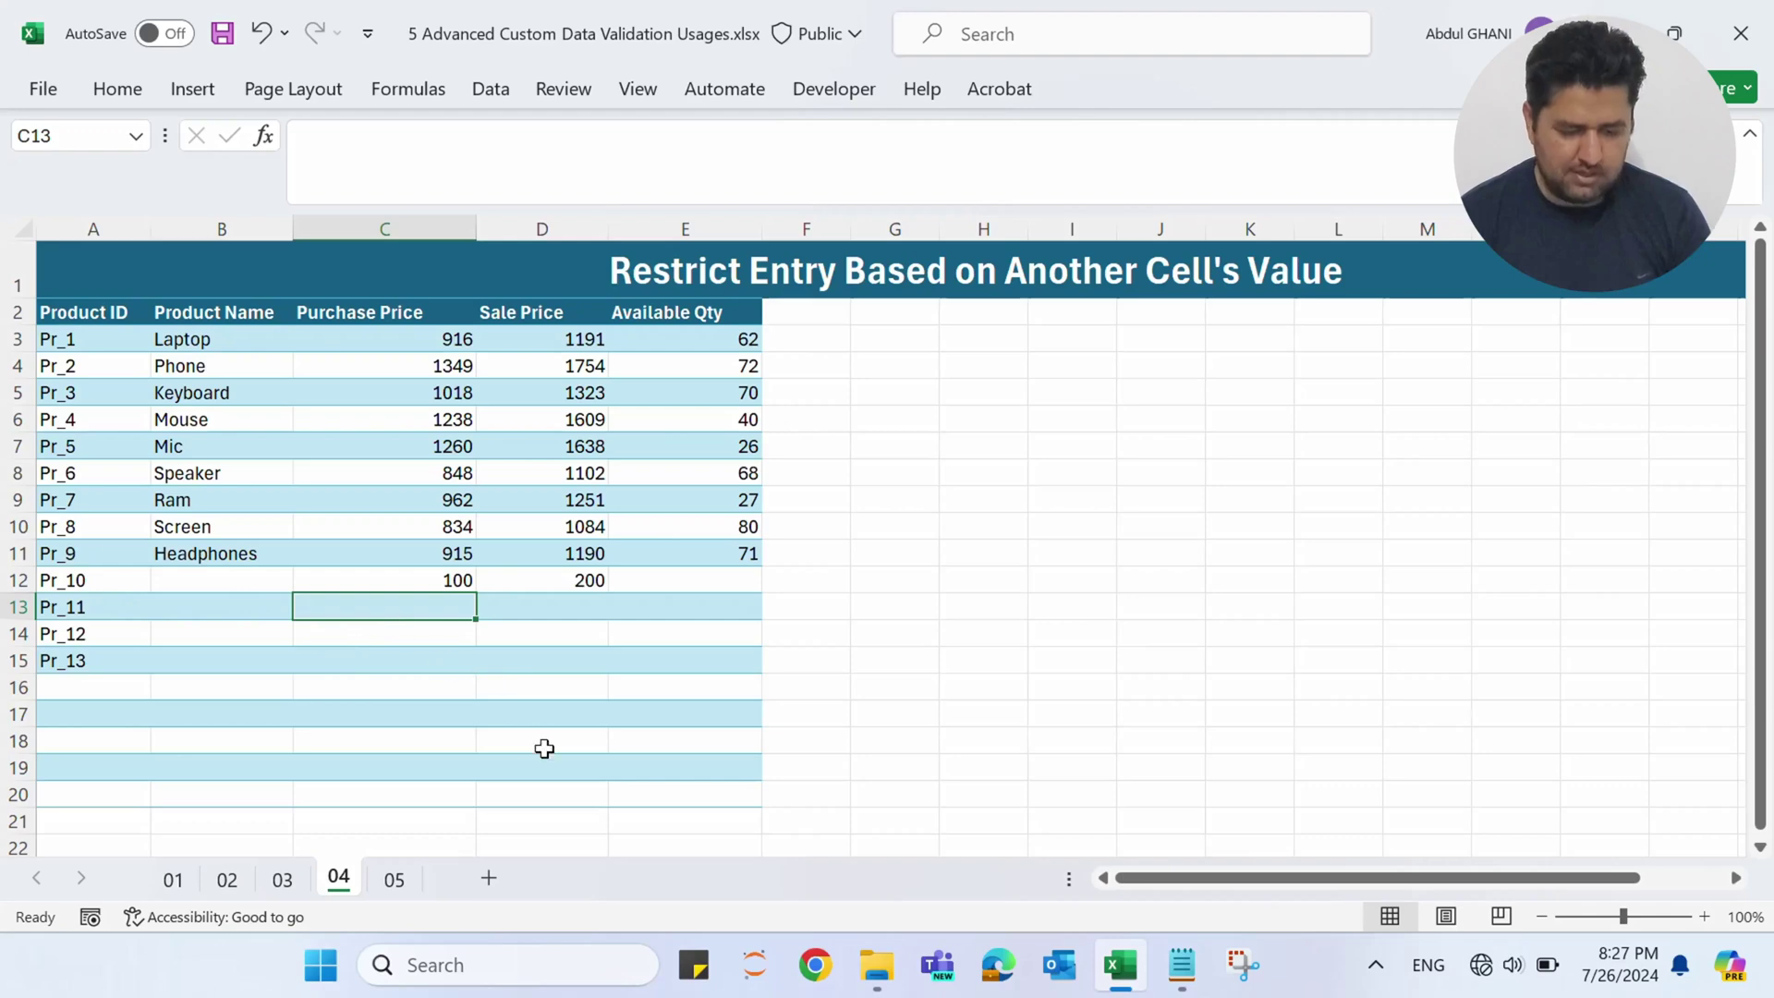
Enter Purchase Price 120 for Pr_11 and test a rejected Sale Price of 100.
type("120")
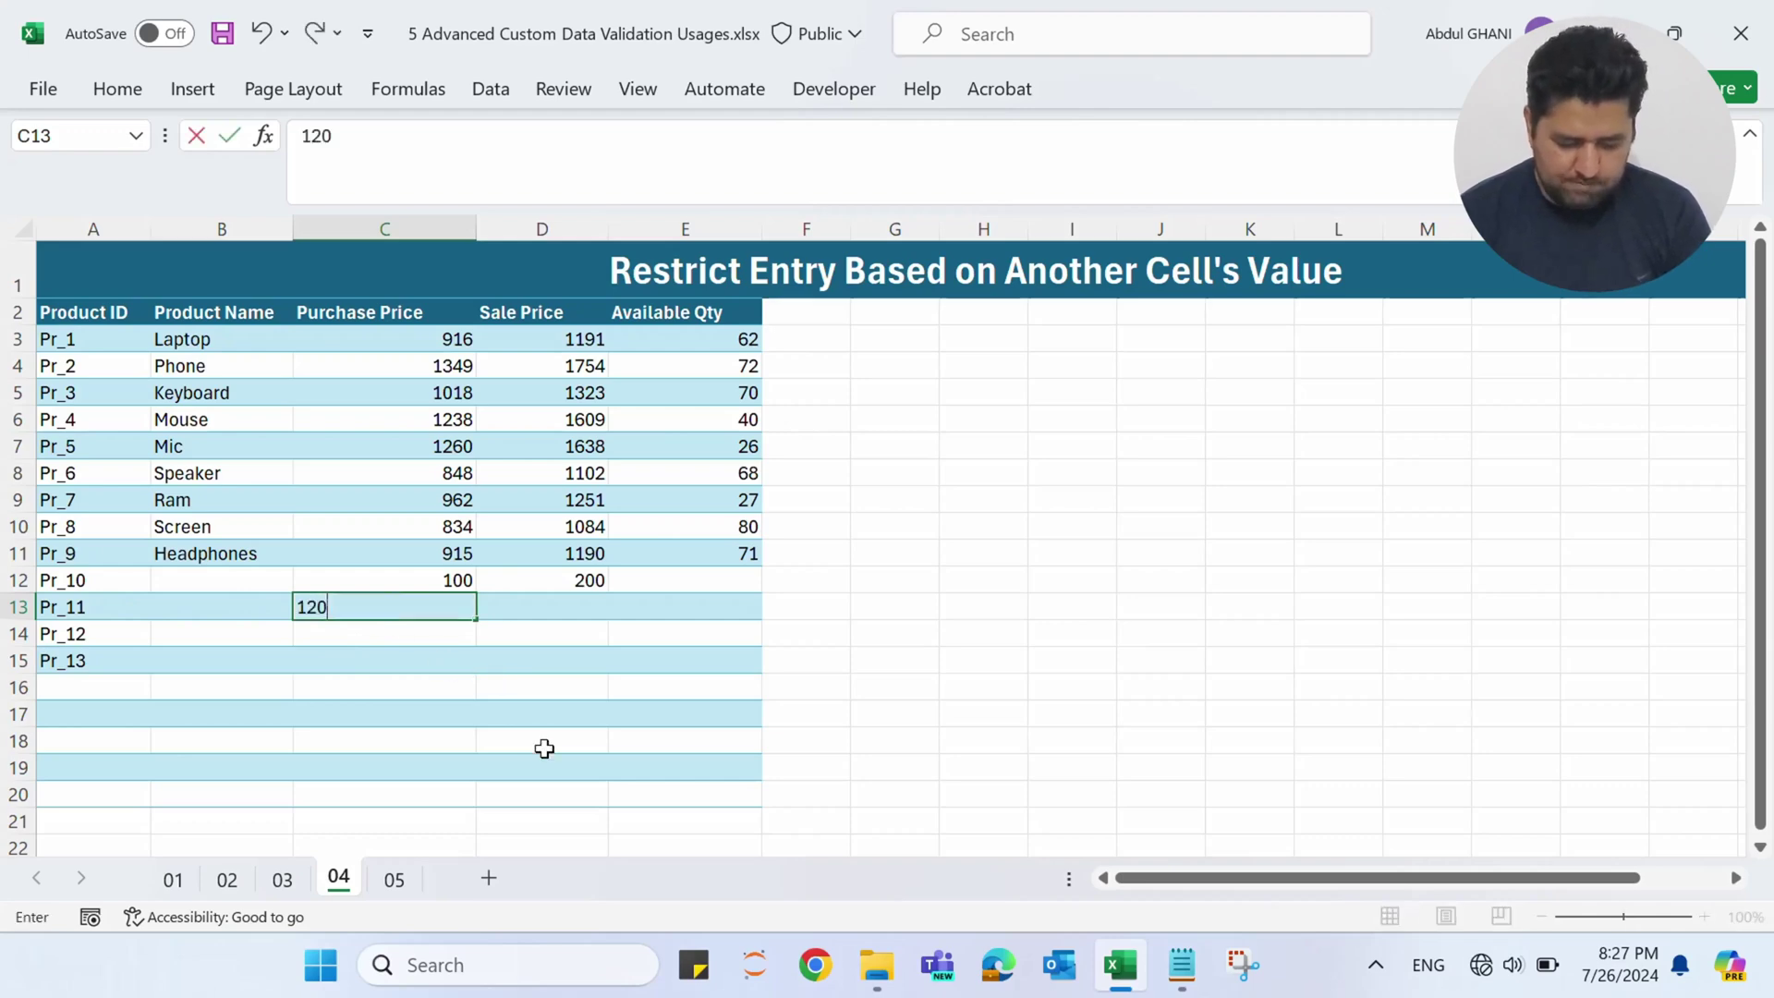
key("Tab")
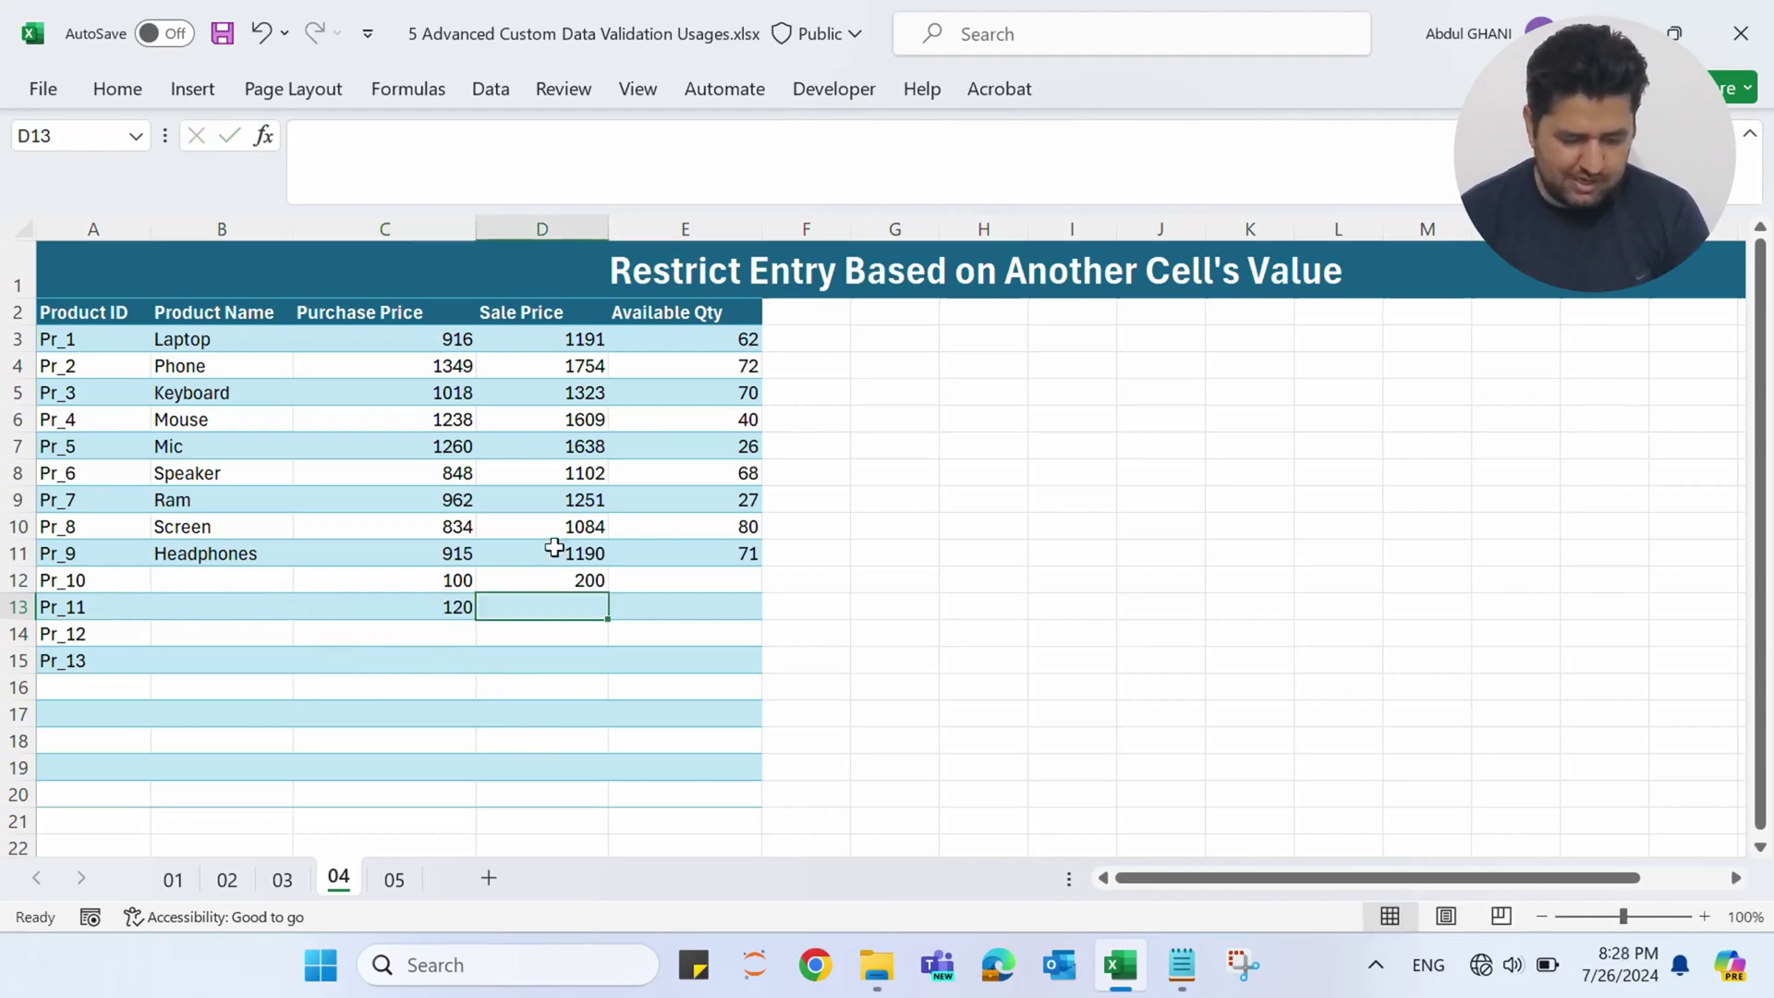
type("100")
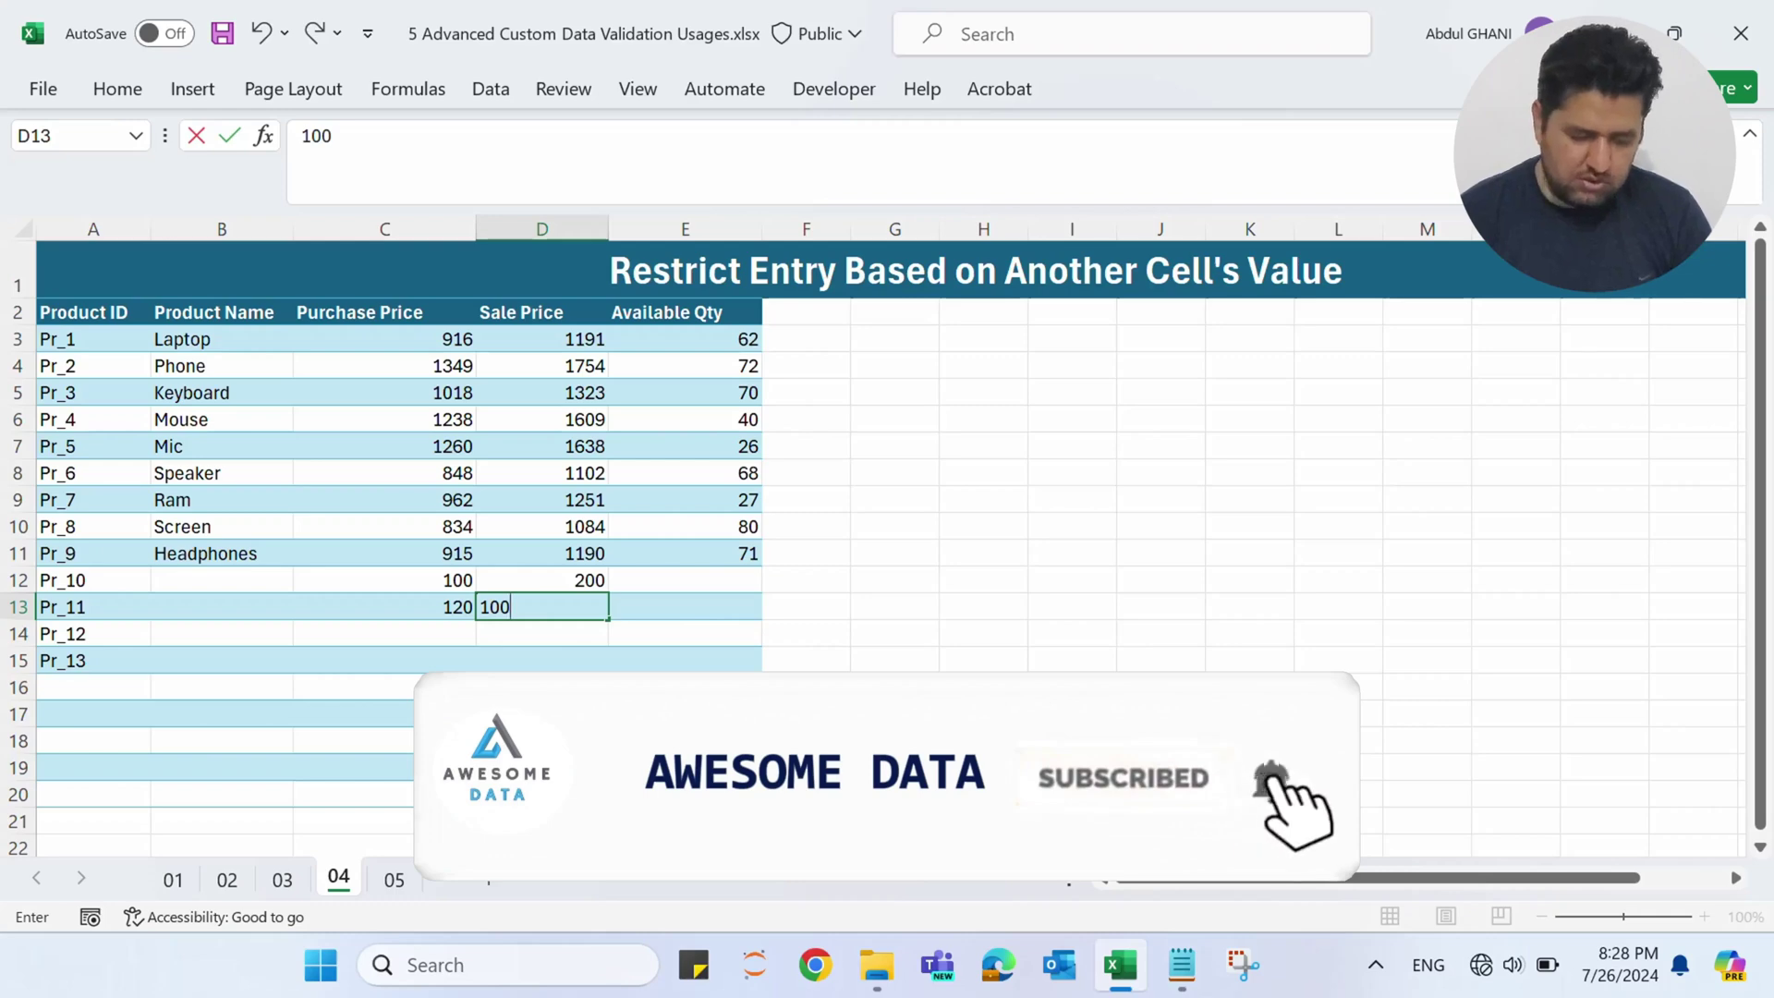
key("Tab")
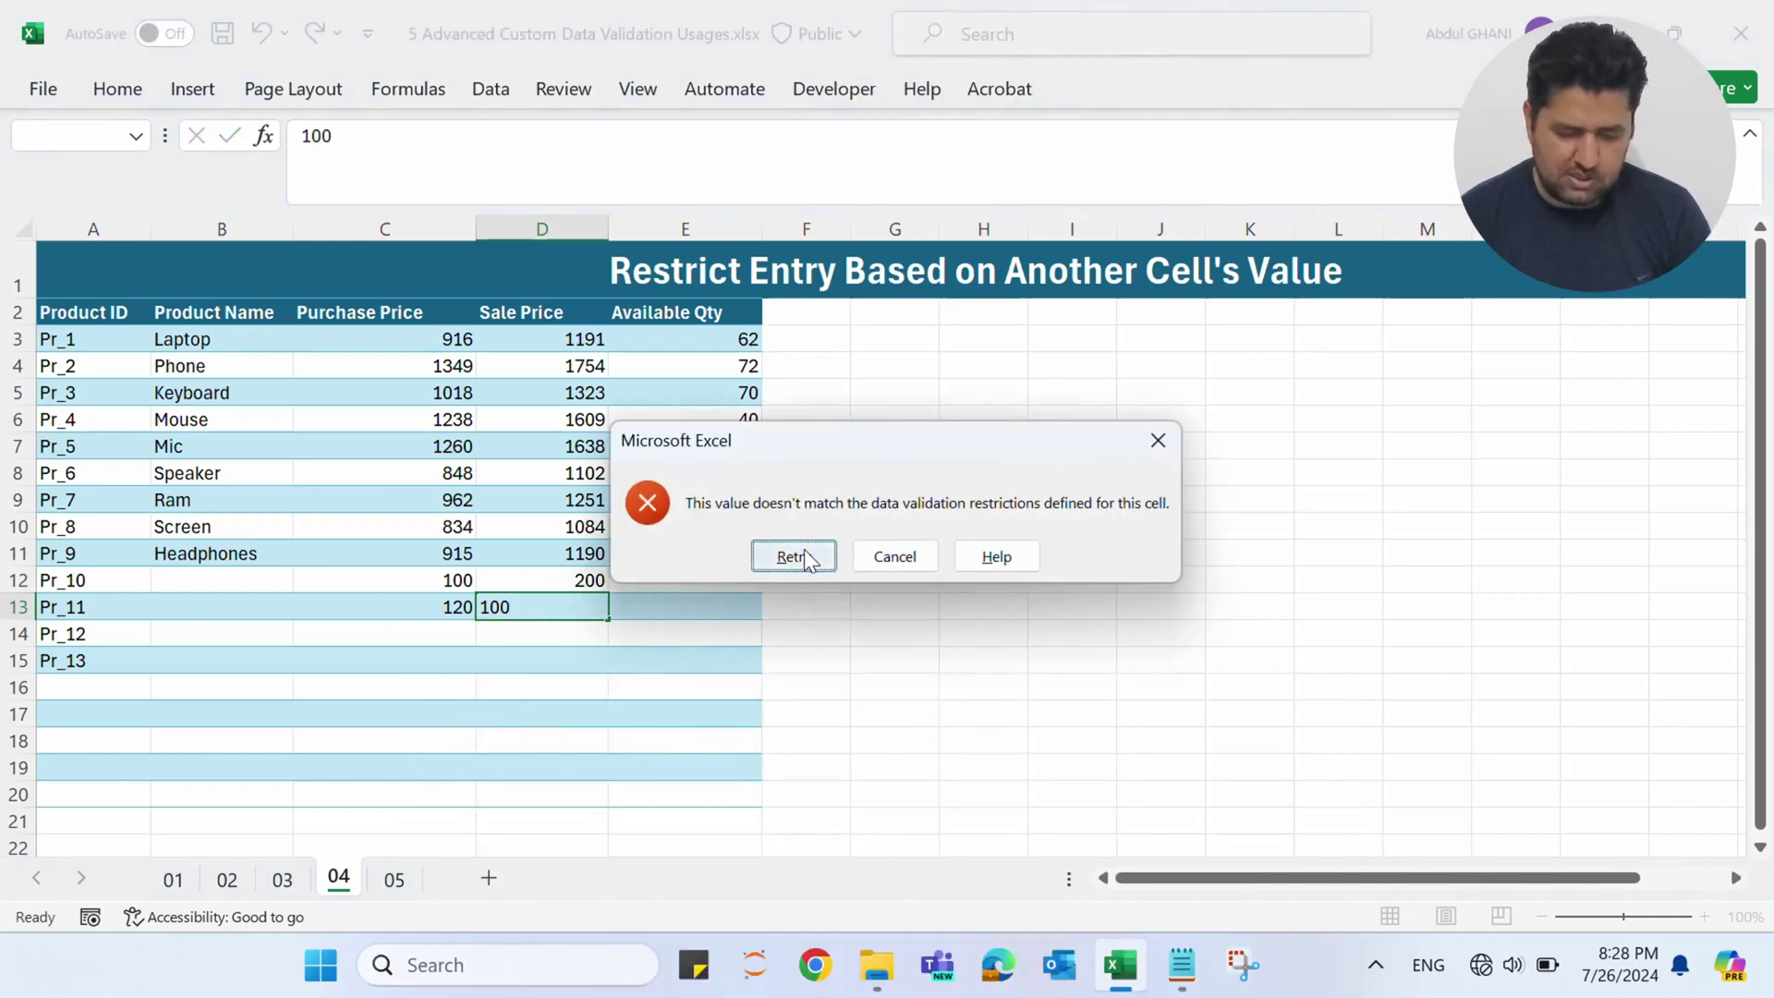
Retry and correct the Sale Price in D13 to 150.
left_click(793, 555)
left_click(541, 605)
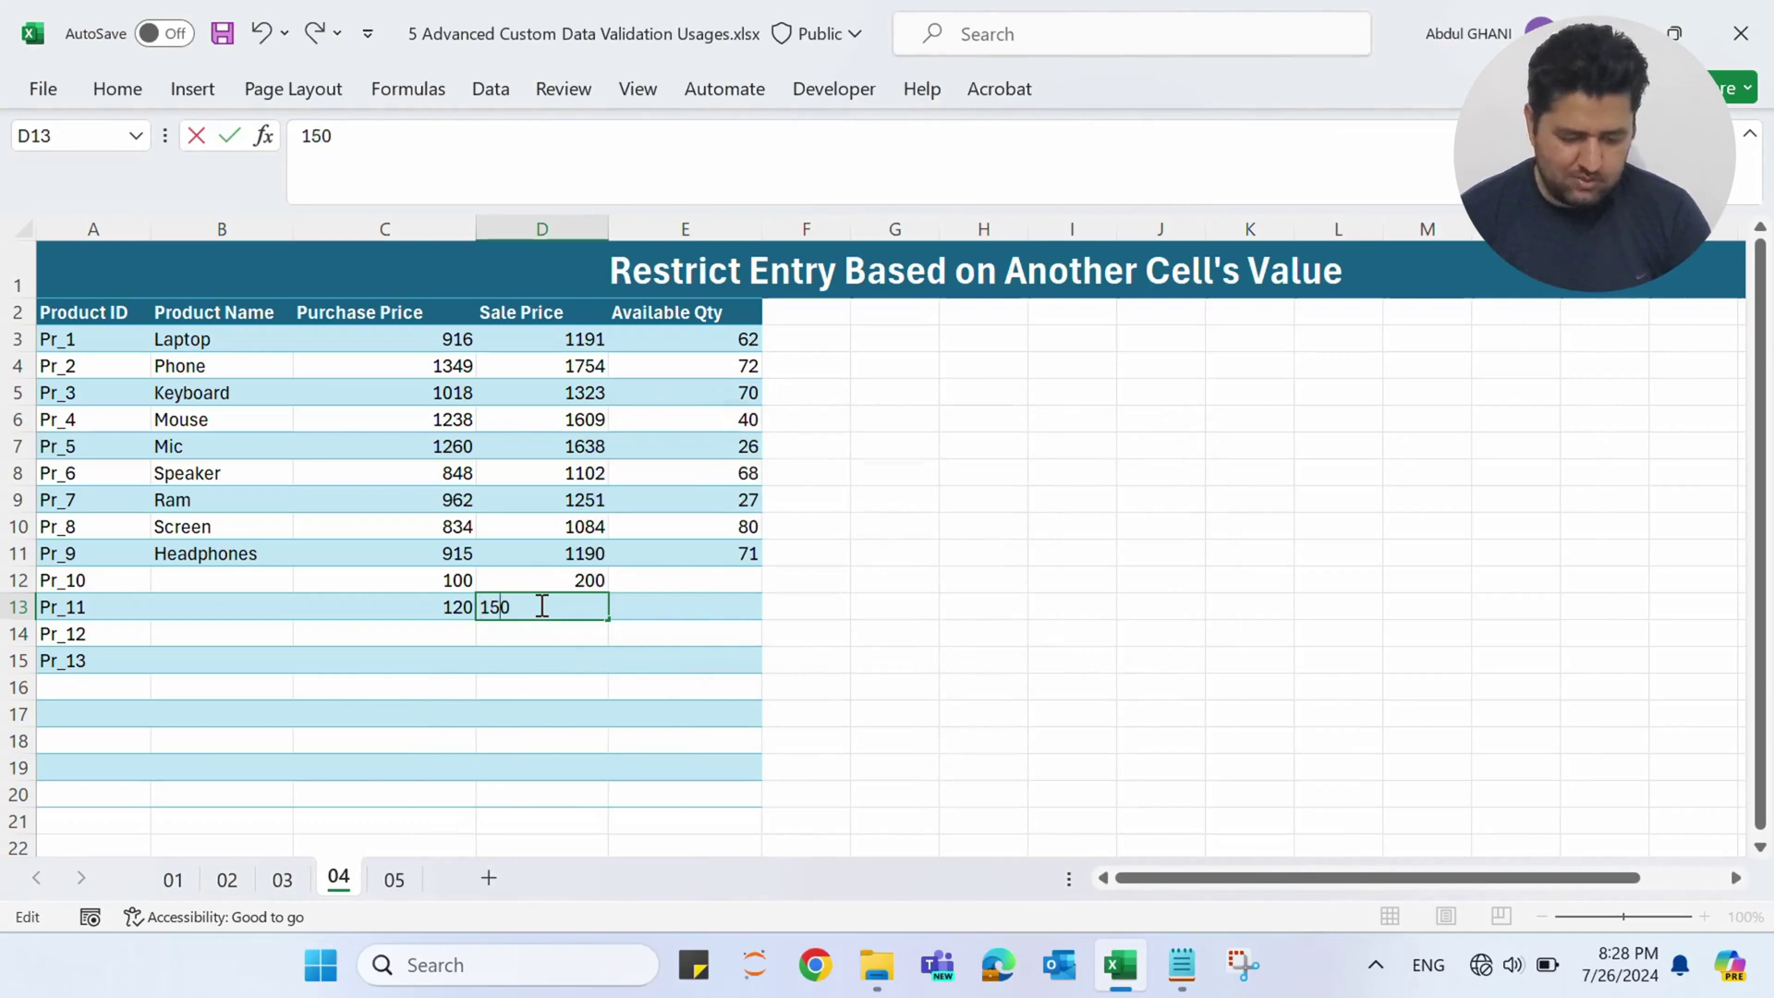
key("Return")
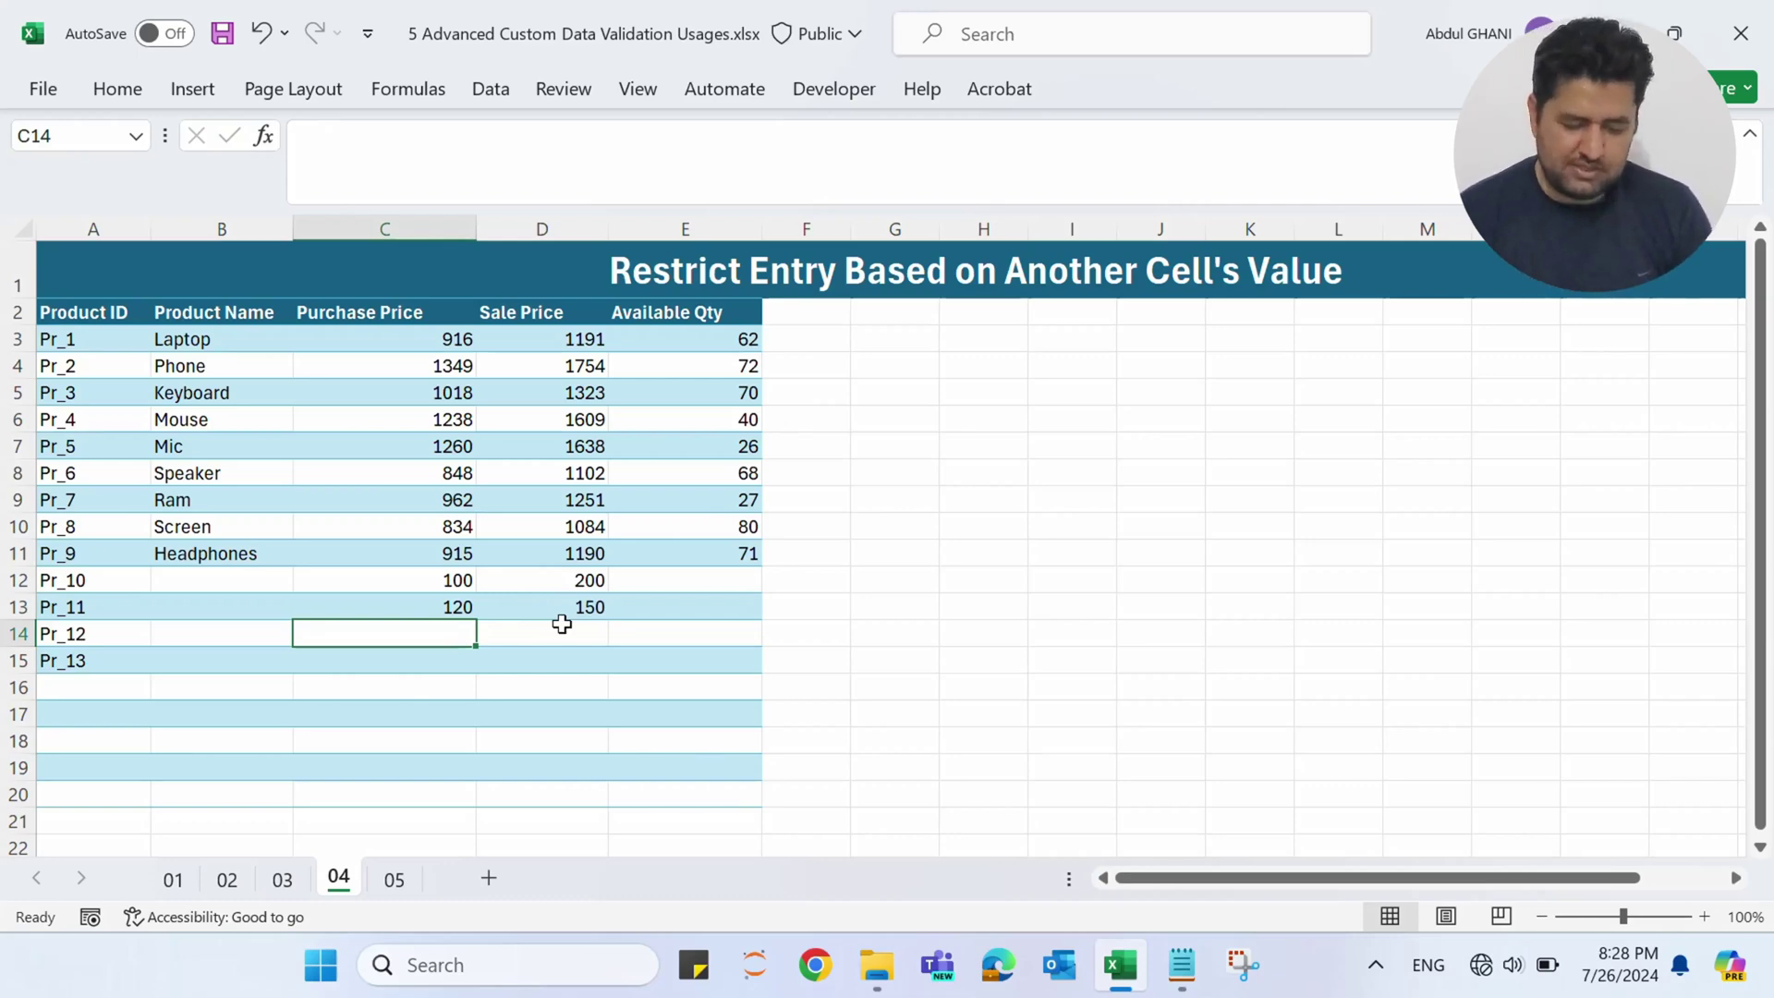
left_click(394, 880)
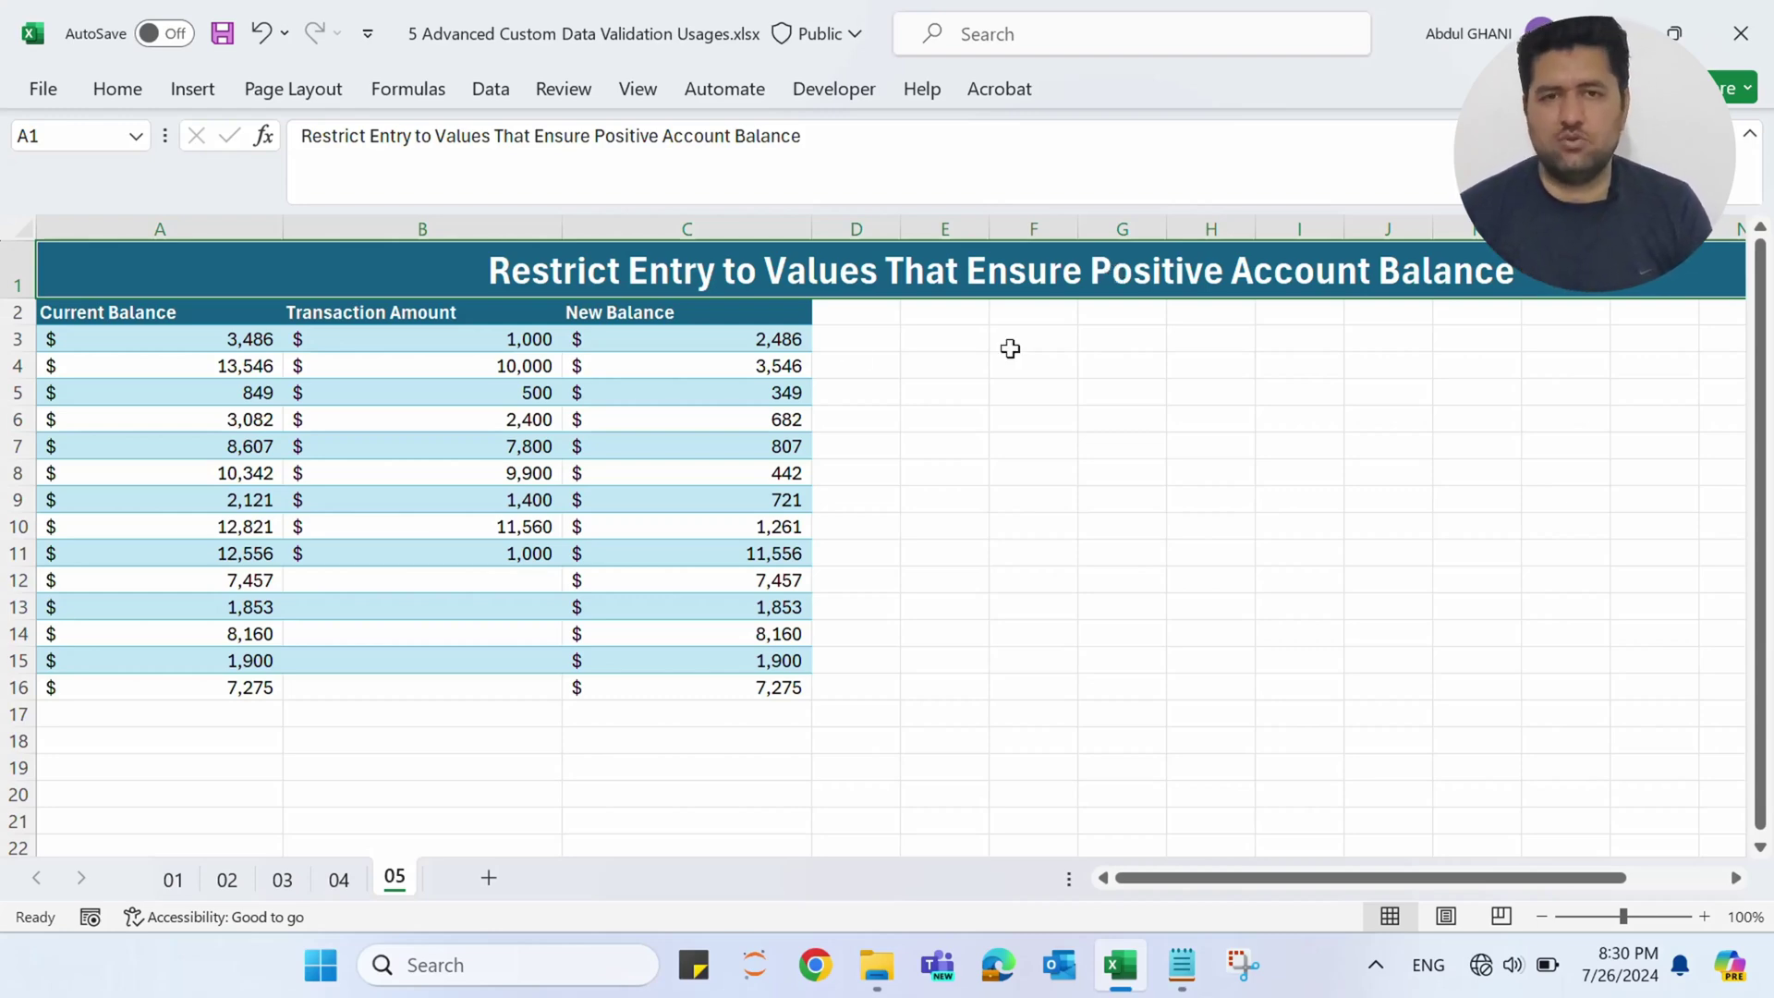
On sheet 05, open Data Validation for the Transaction Amount cells B3:B16.
left_click_drag(456, 338, 468, 688)
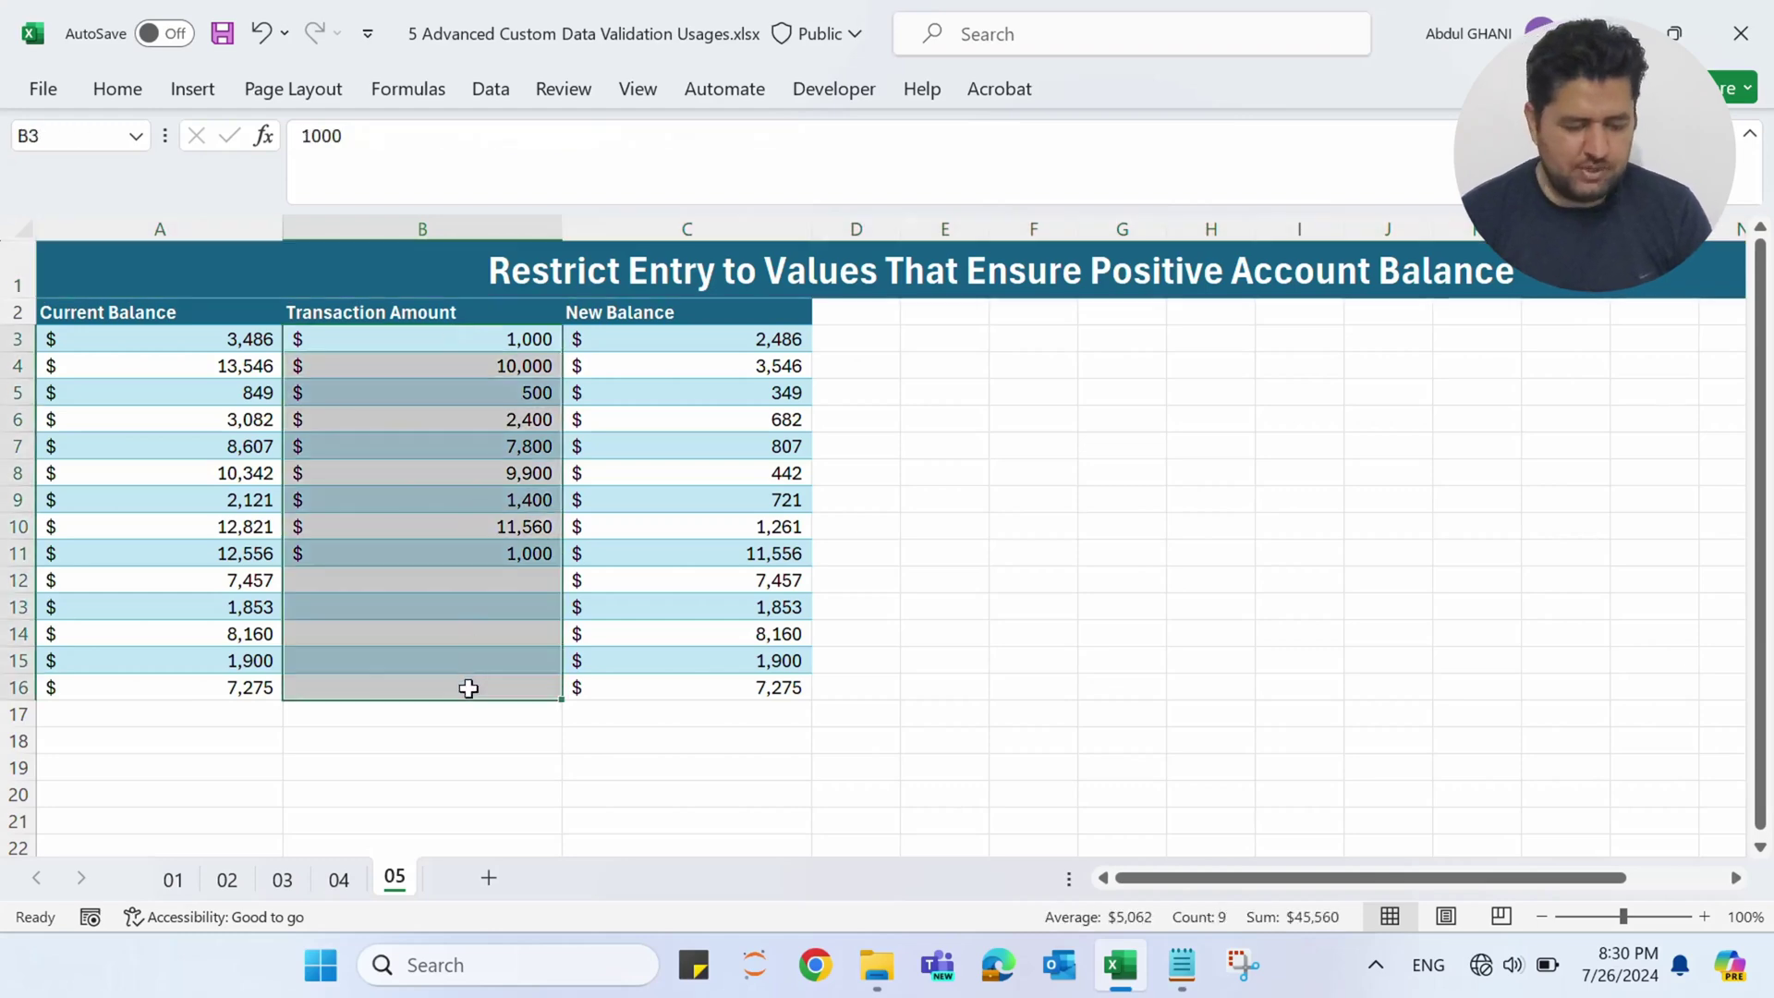
left_click(488, 89)
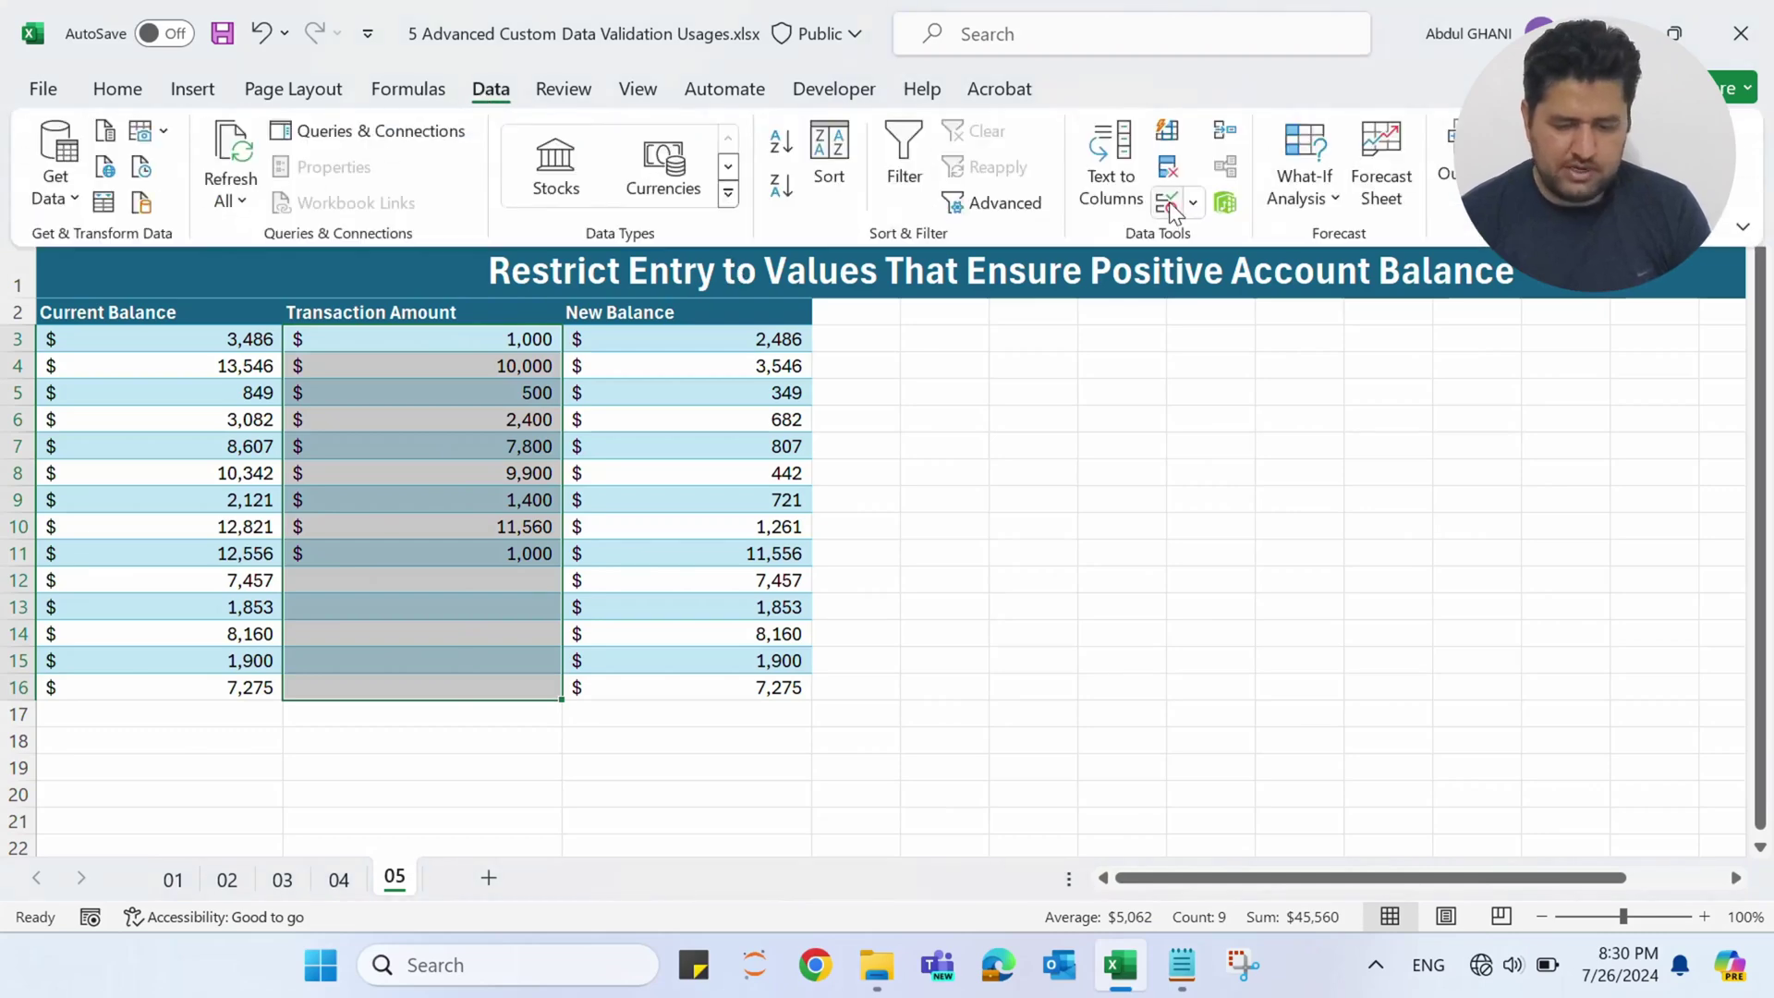
left_click(1170, 205)
left_click(961, 277)
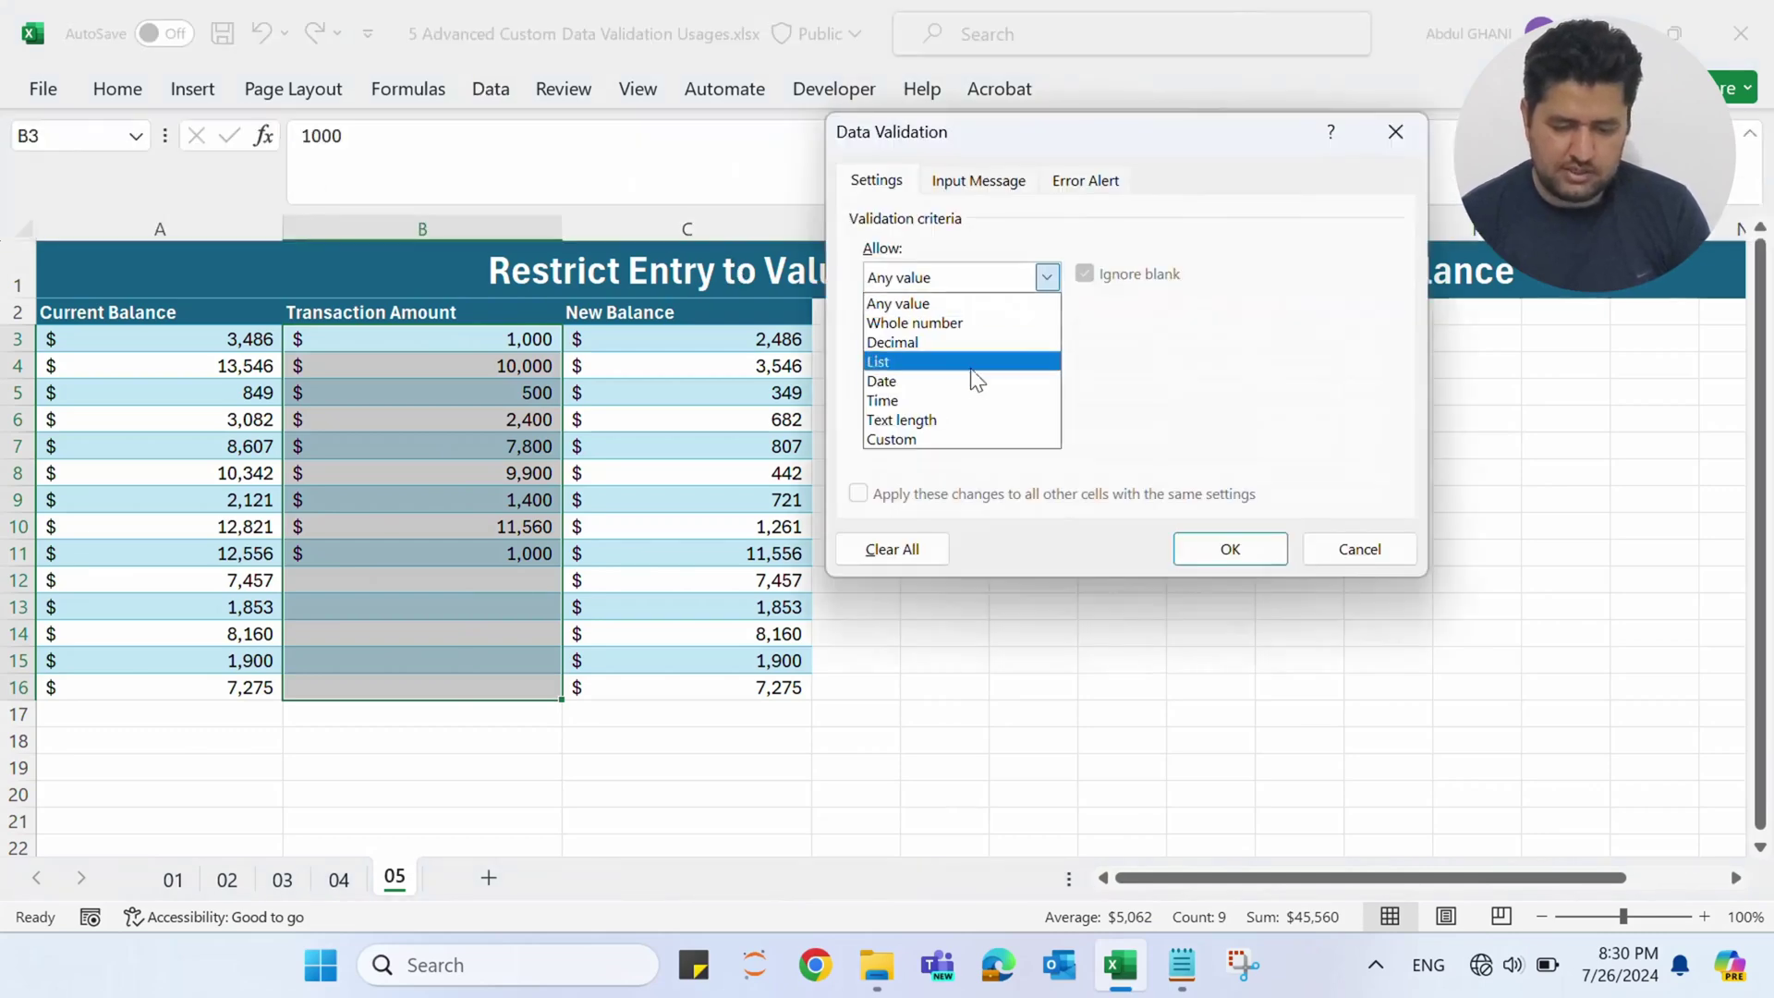
Apply the custom validation formula =A3-B3>=0 to Transaction Amounts B3:B16.
left_click(979, 442)
left_click(895, 402)
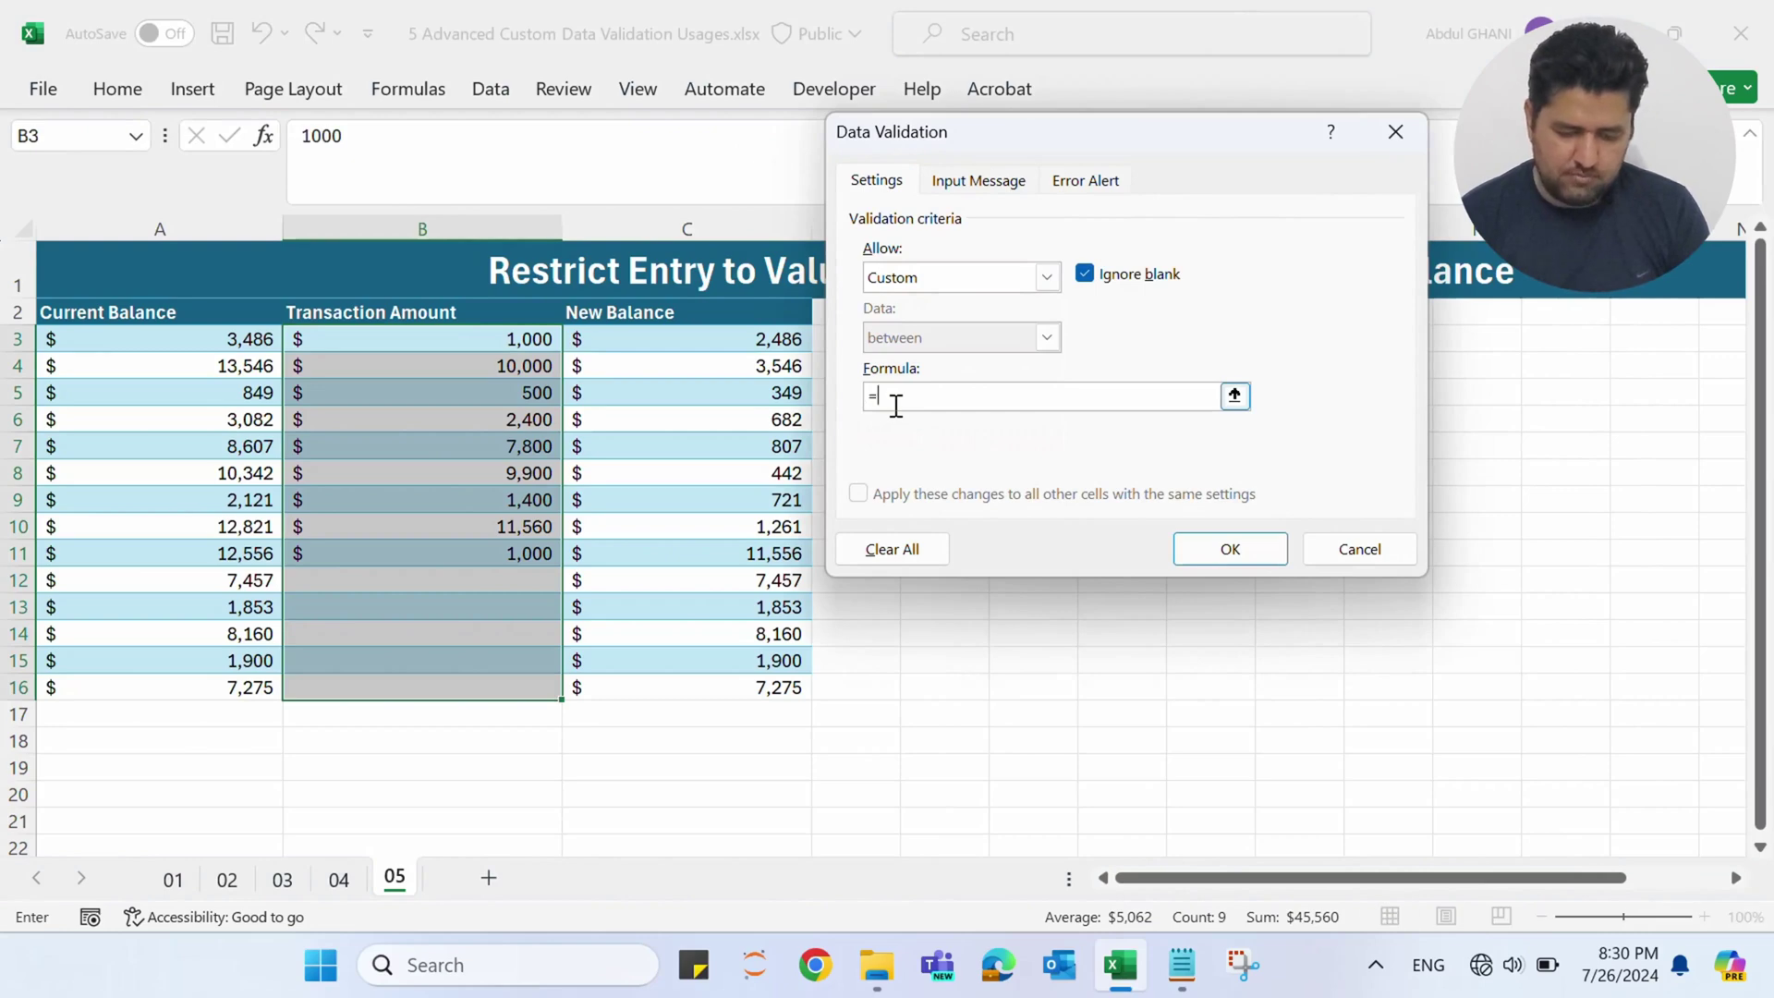
type("=")
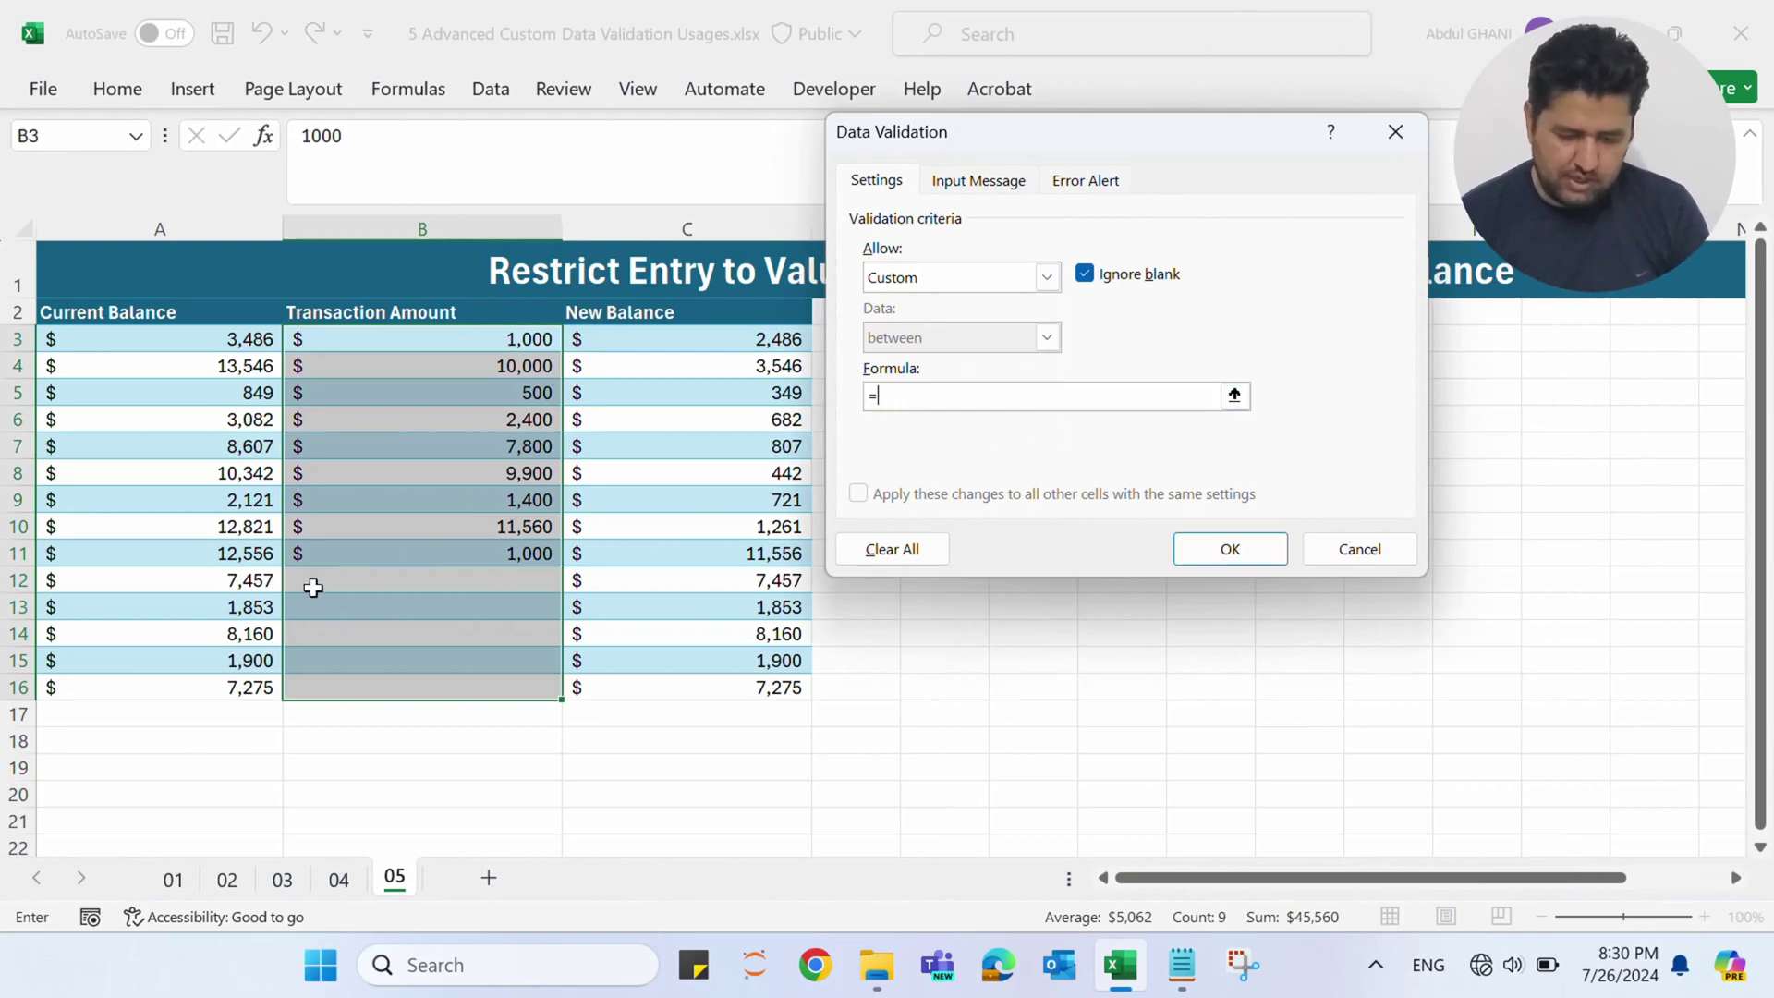
left_click(234, 343)
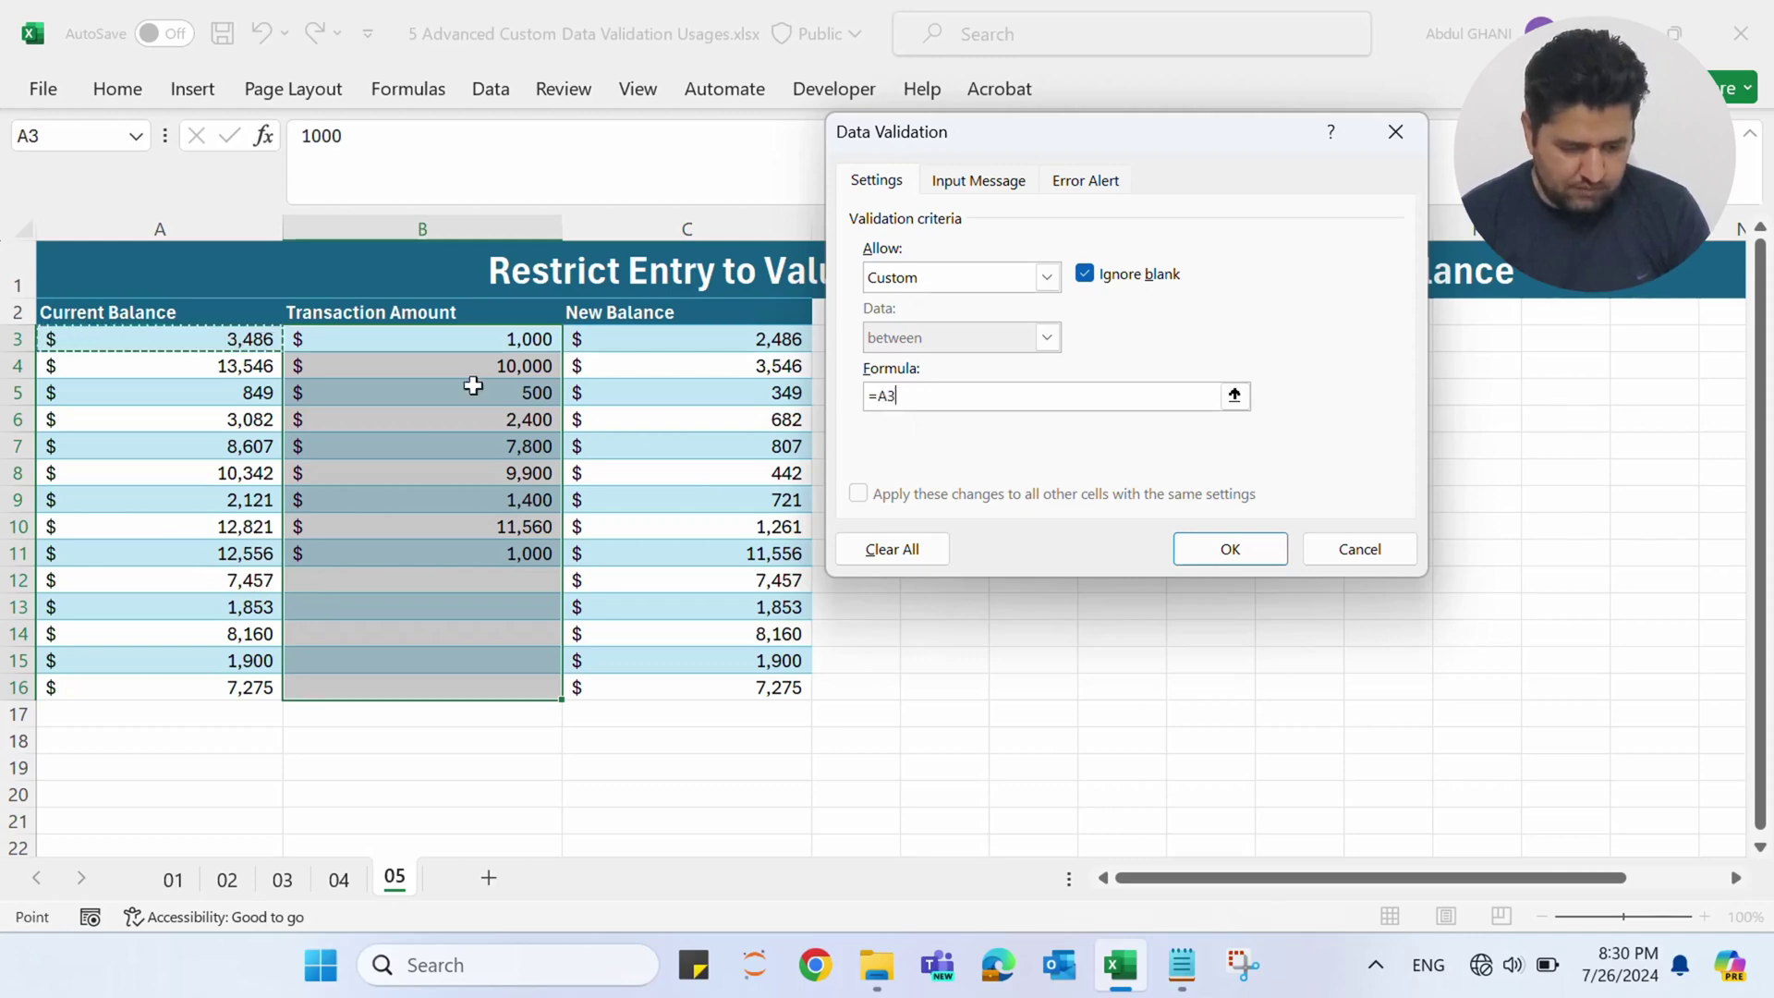
type("-")
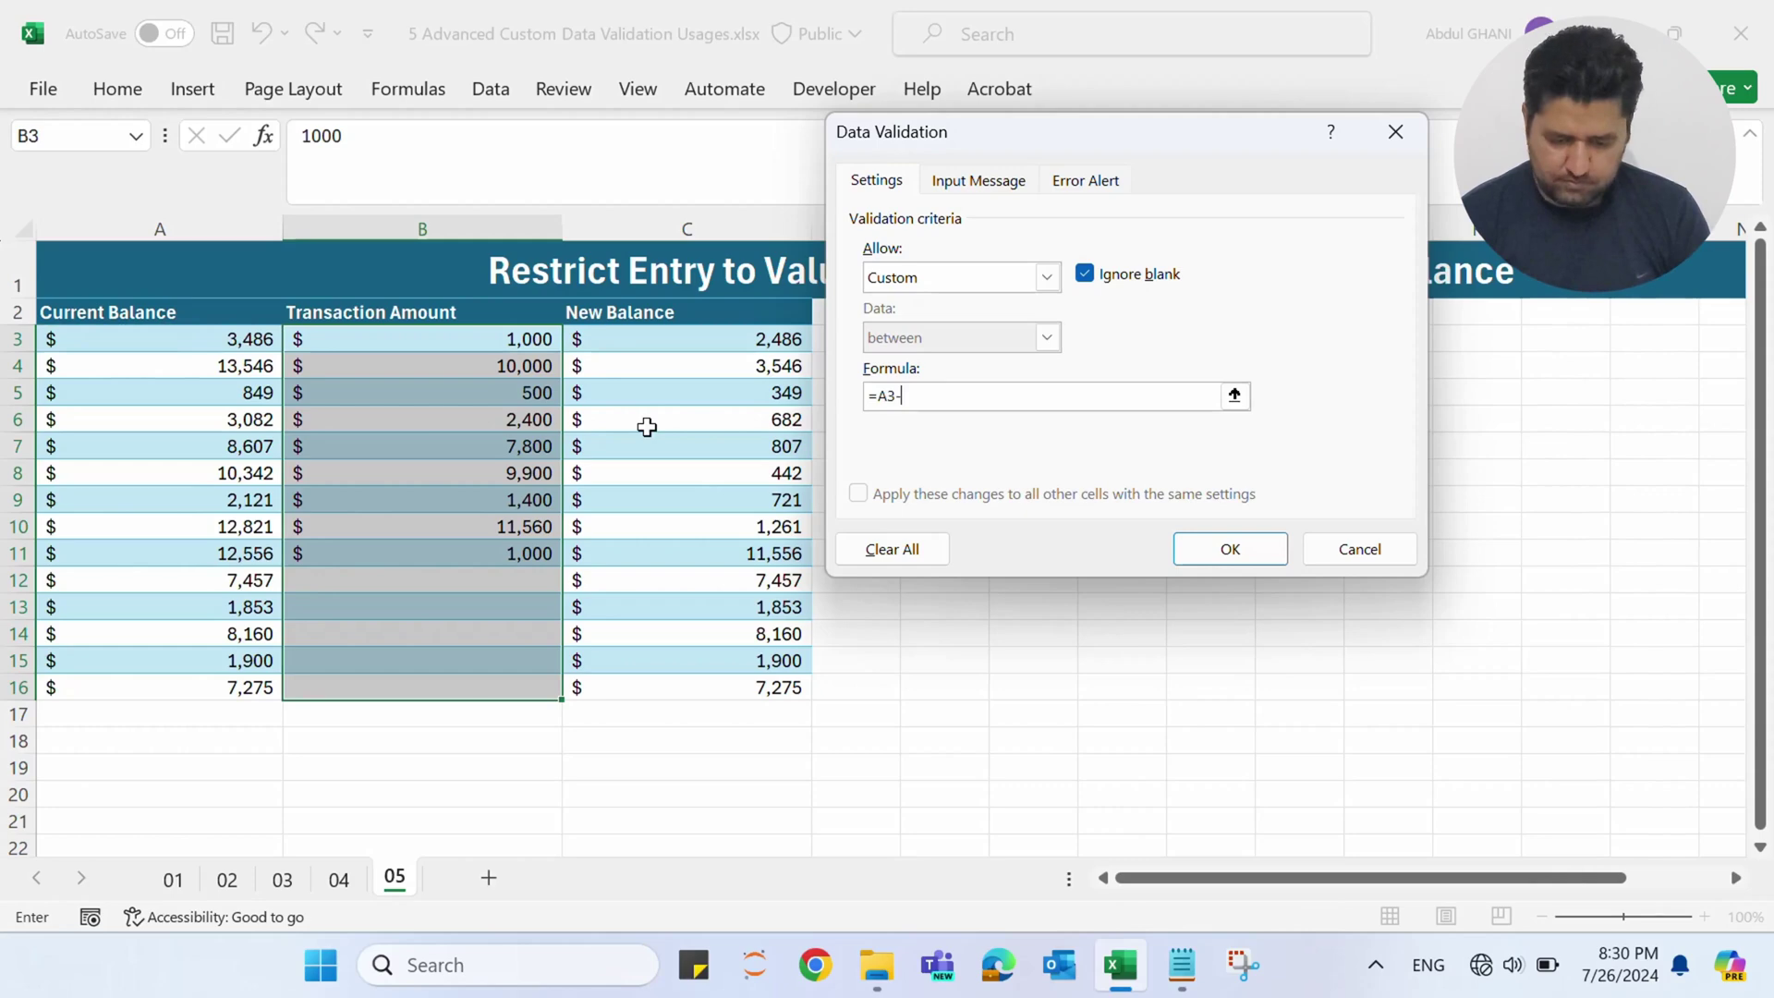
left_click(459, 339)
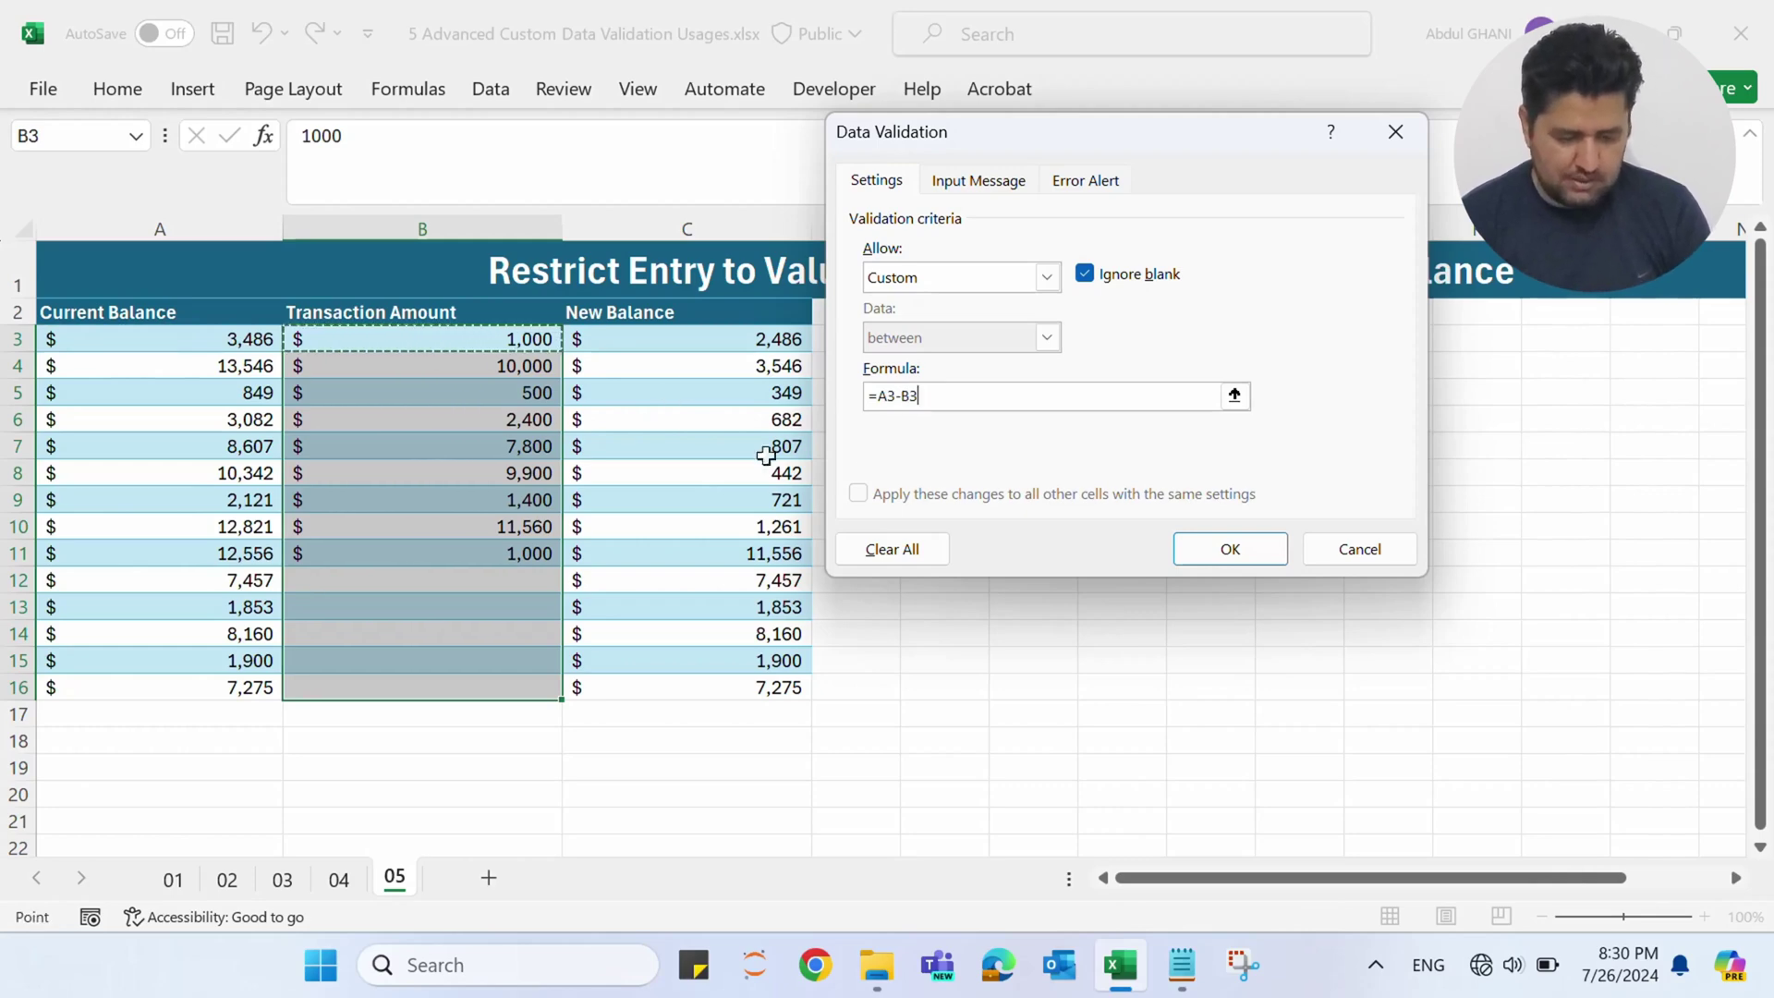
type(">=0")
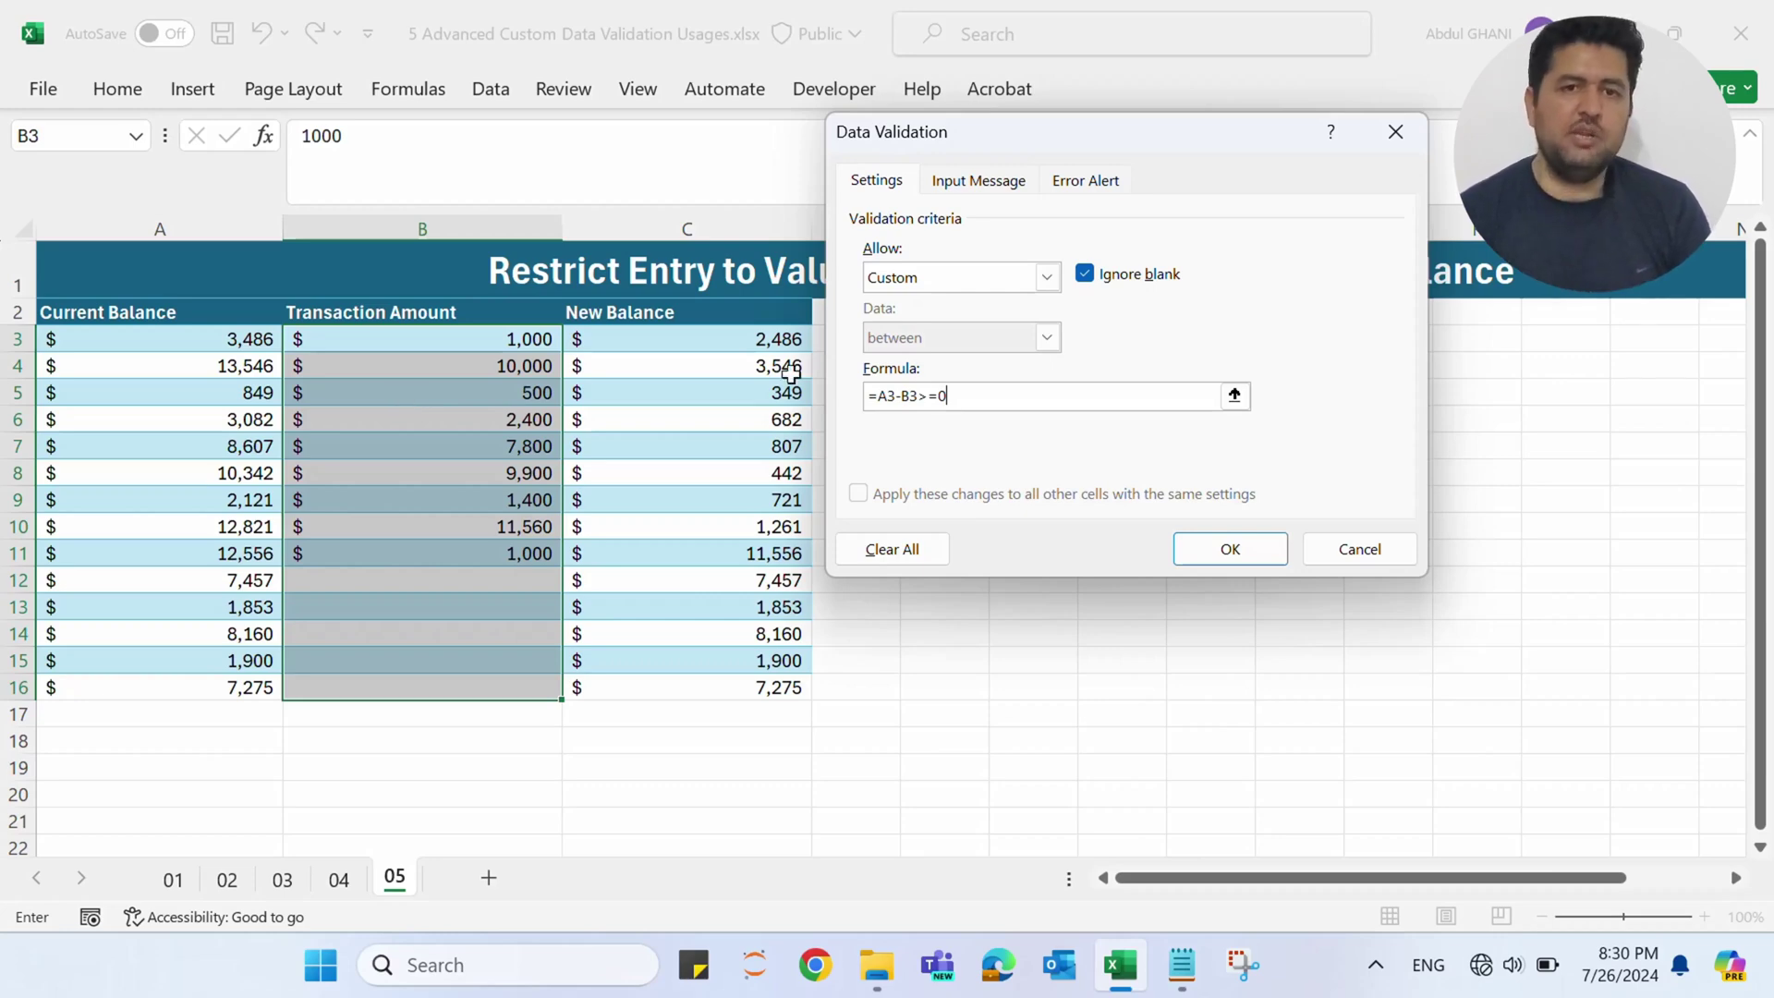
left_click(1228, 550)
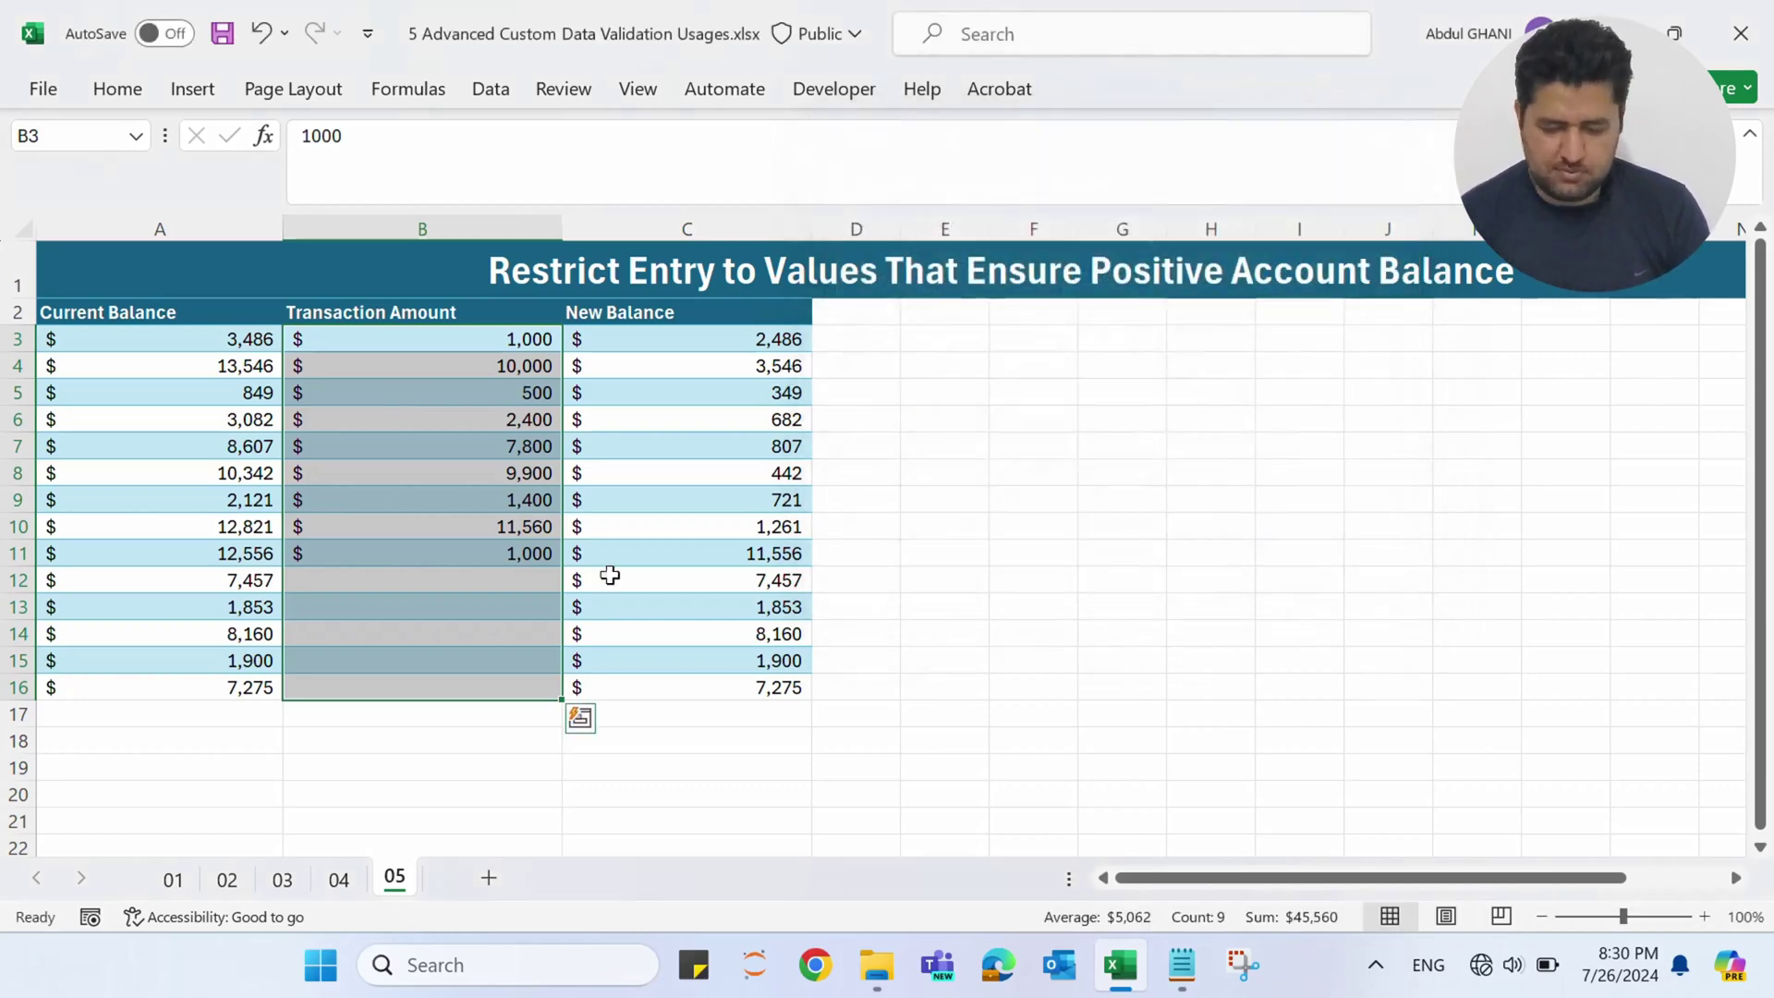
left_click(467, 579)
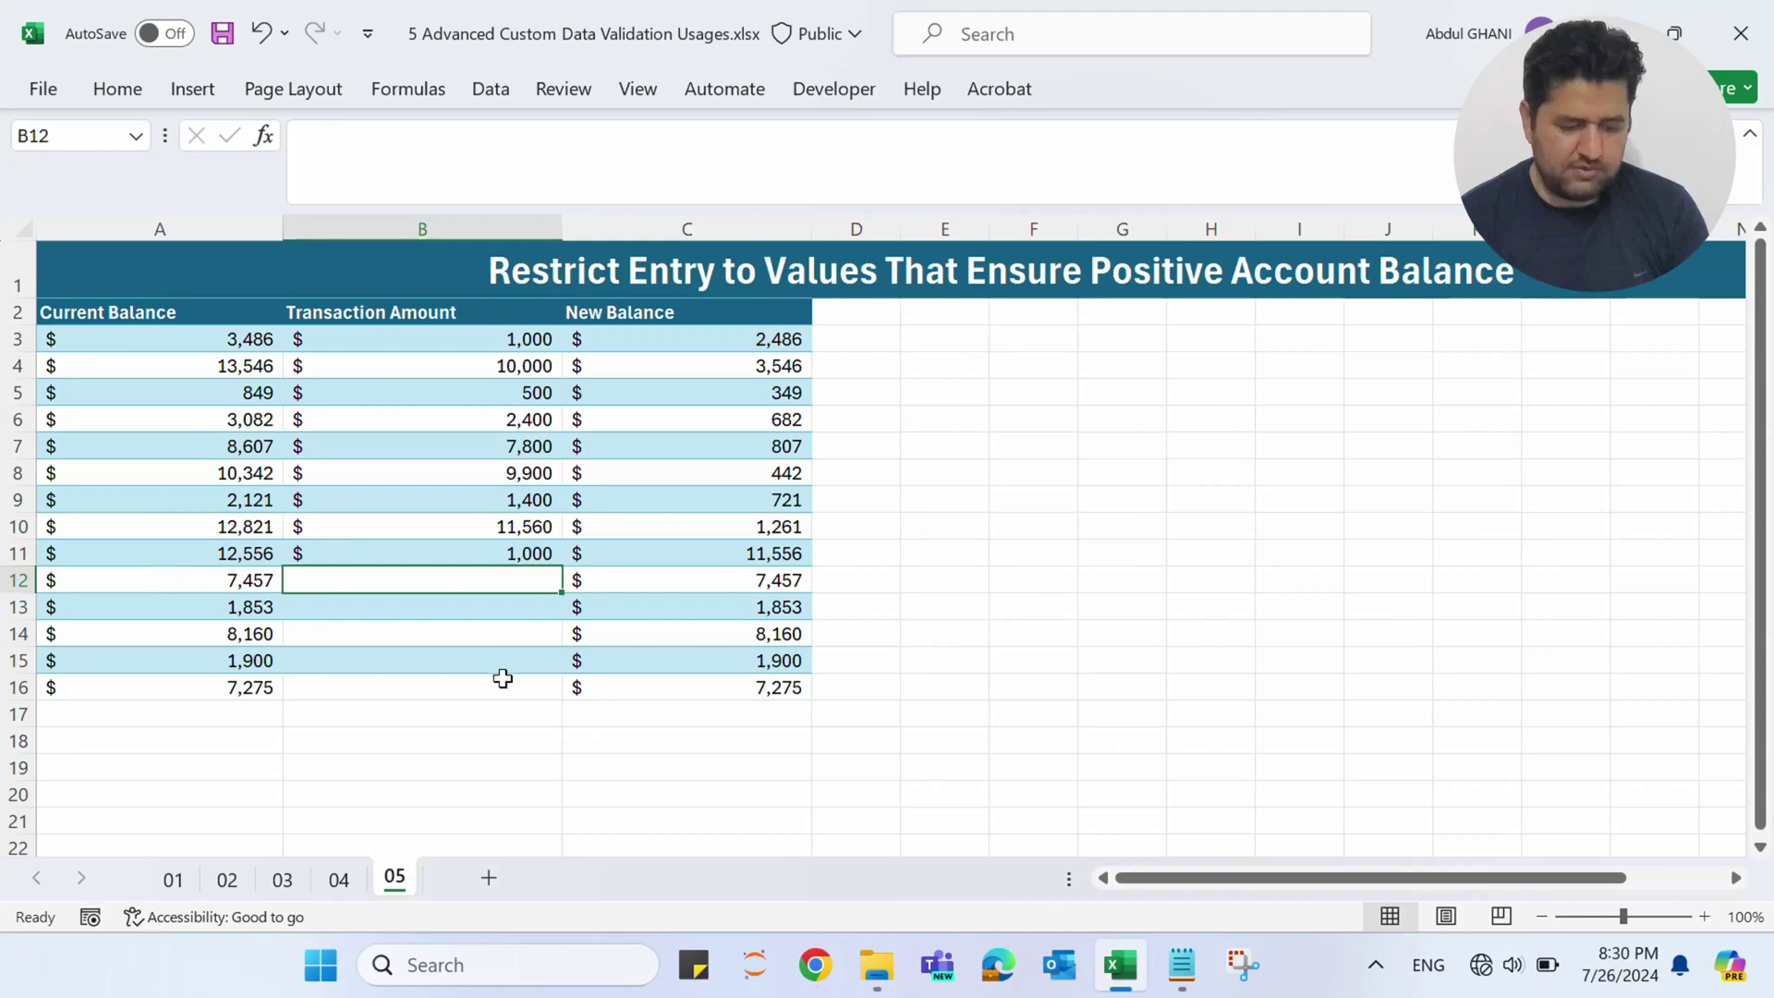
Test B12 with 10000, which is rejected, then enter 5000 instead.
type("100")
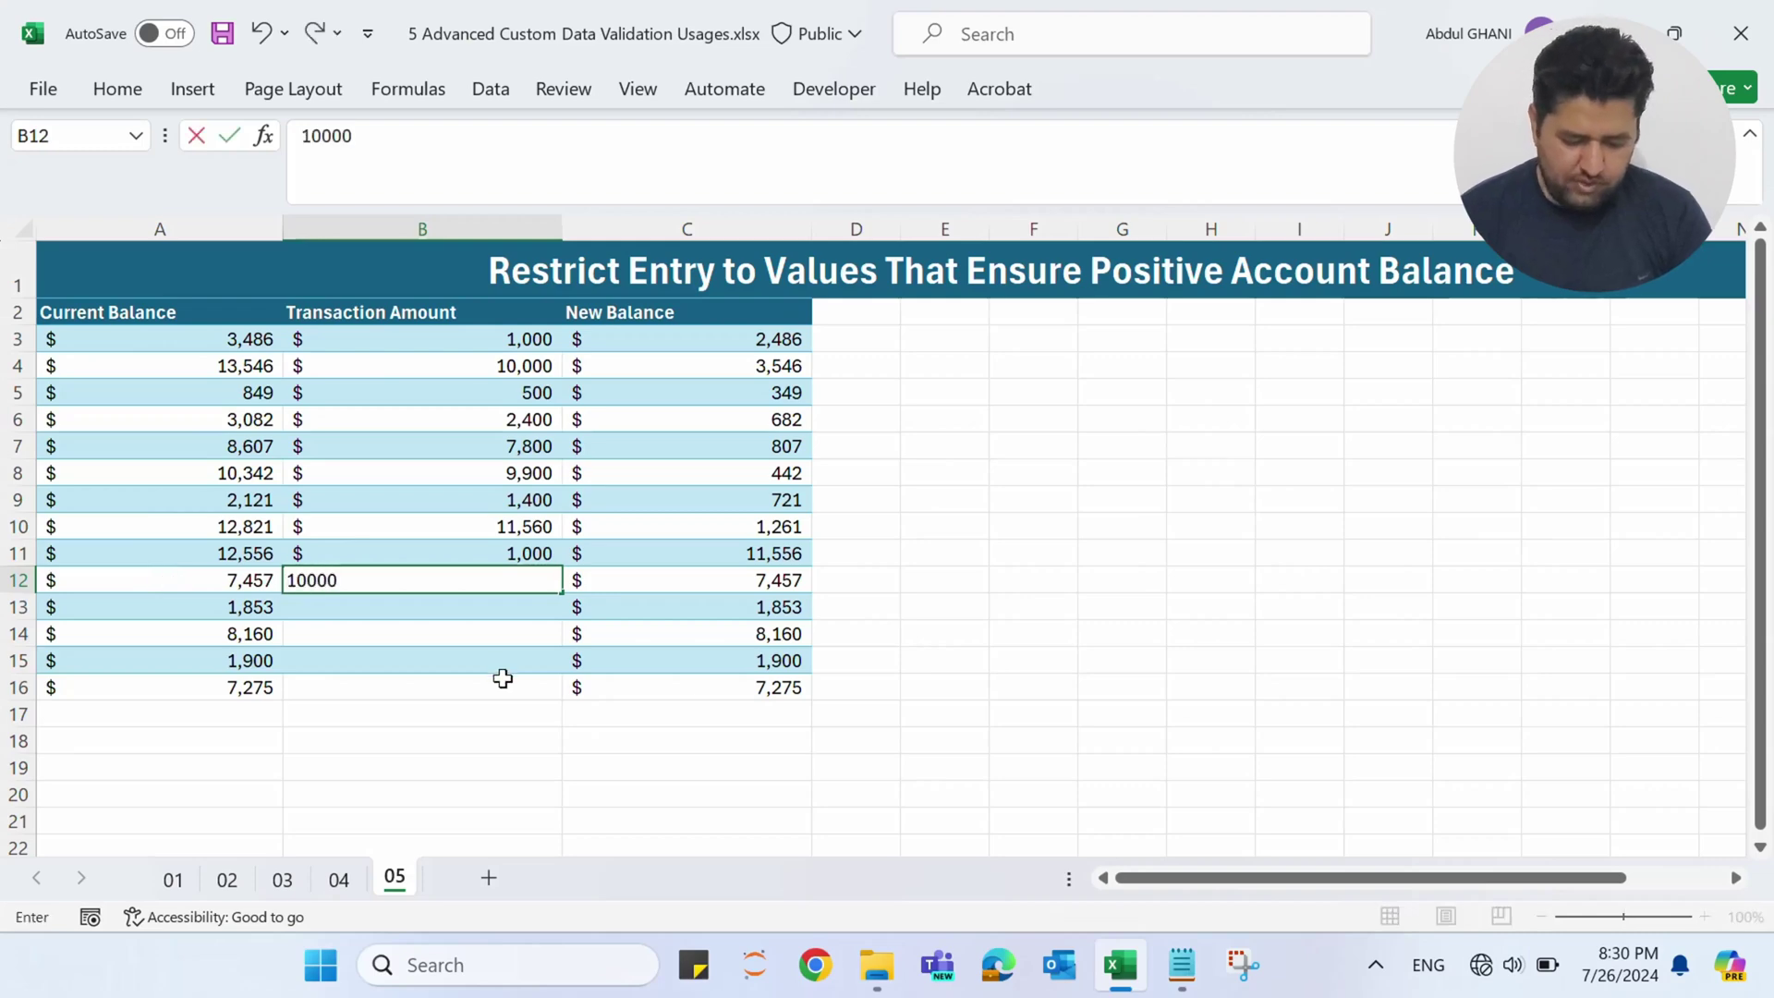
type("00")
key("Return")
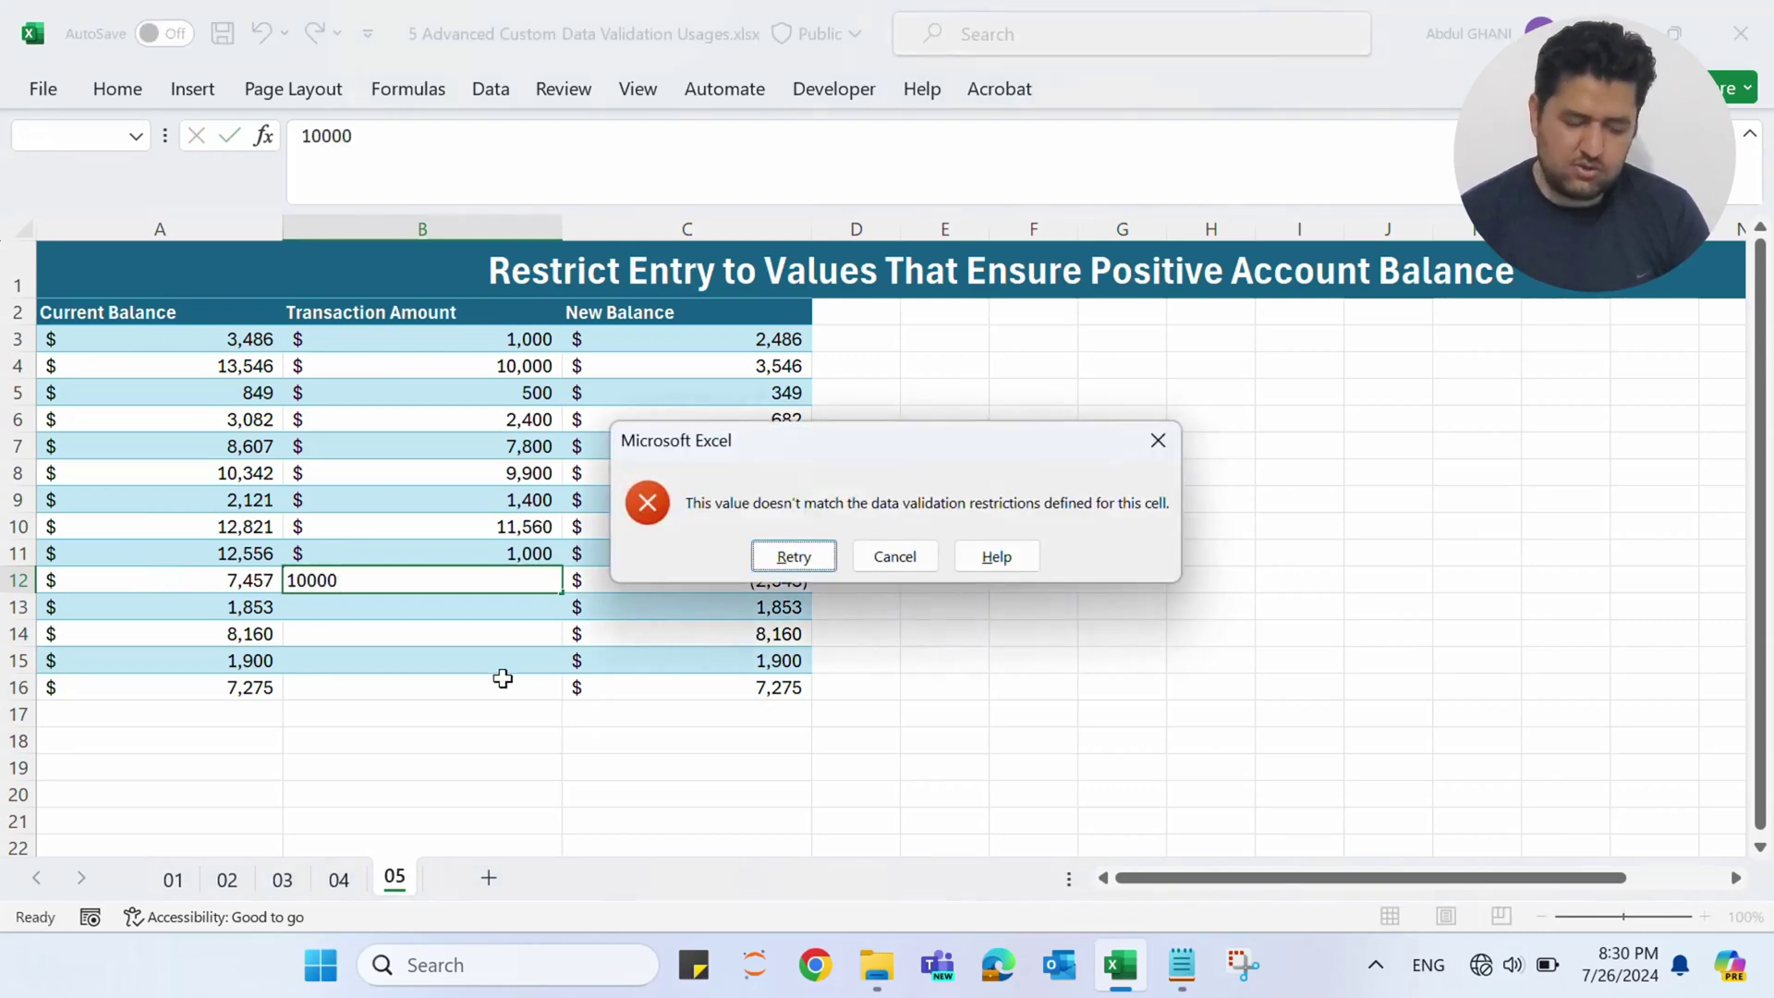
left_click(776, 564)
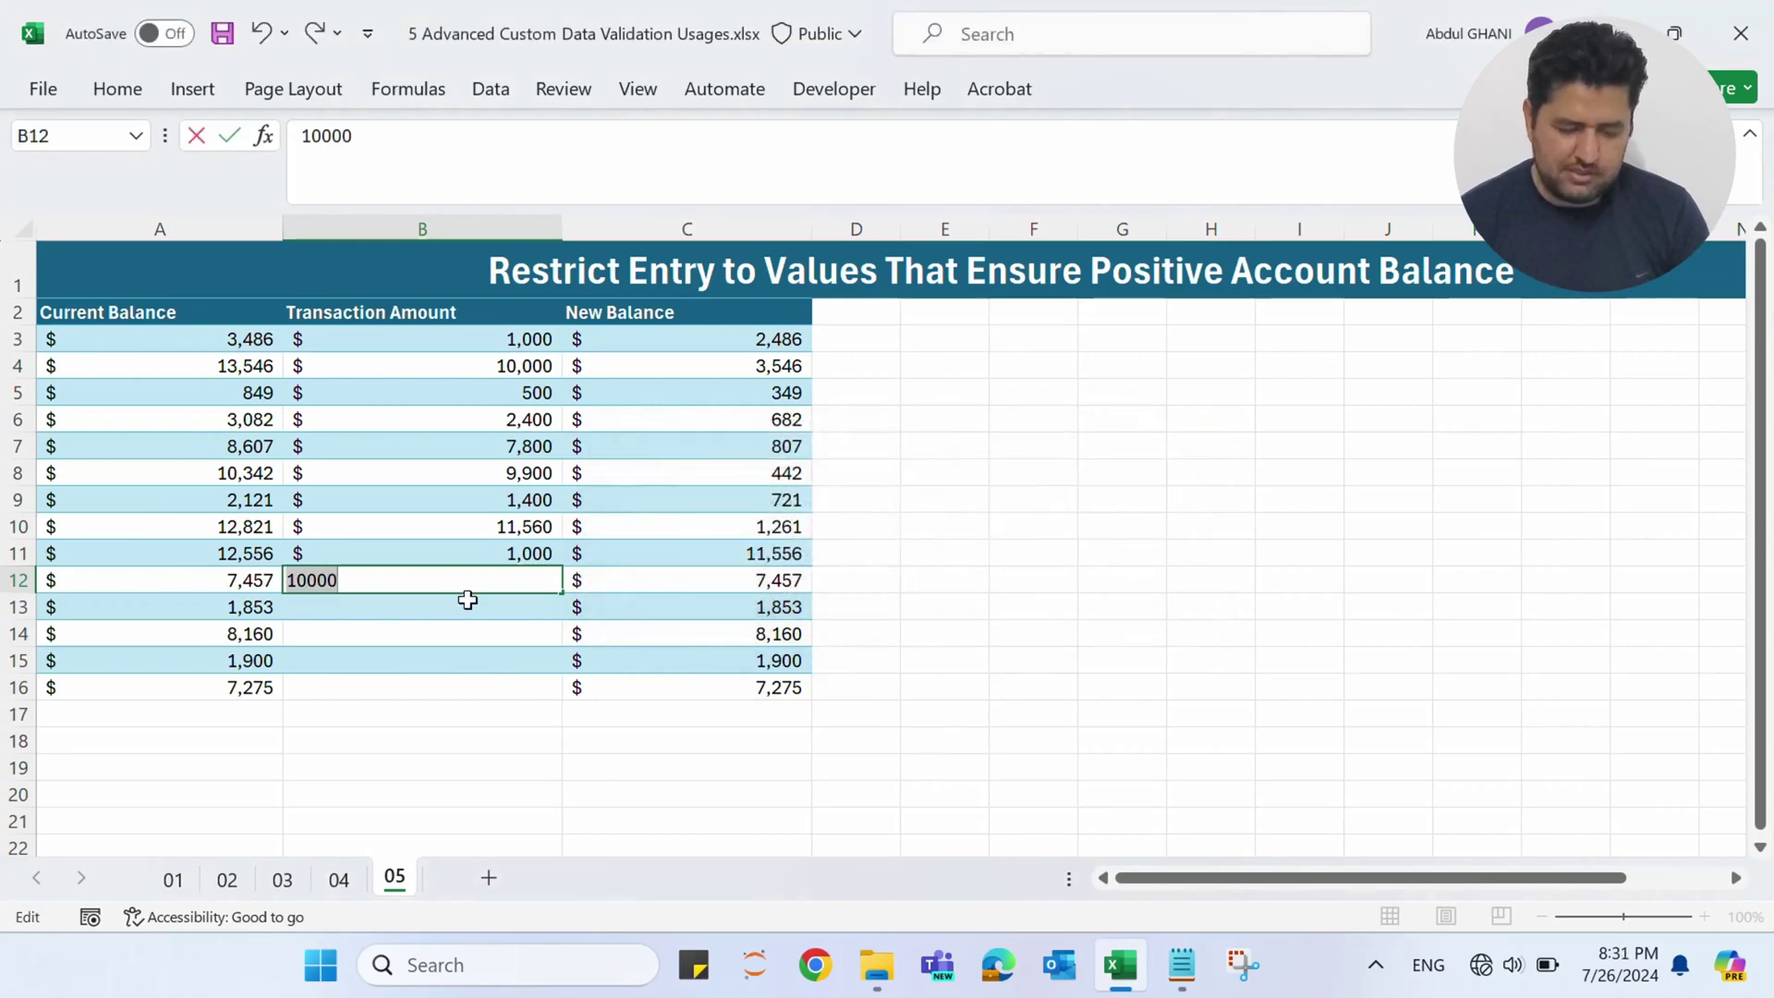
type("5000")
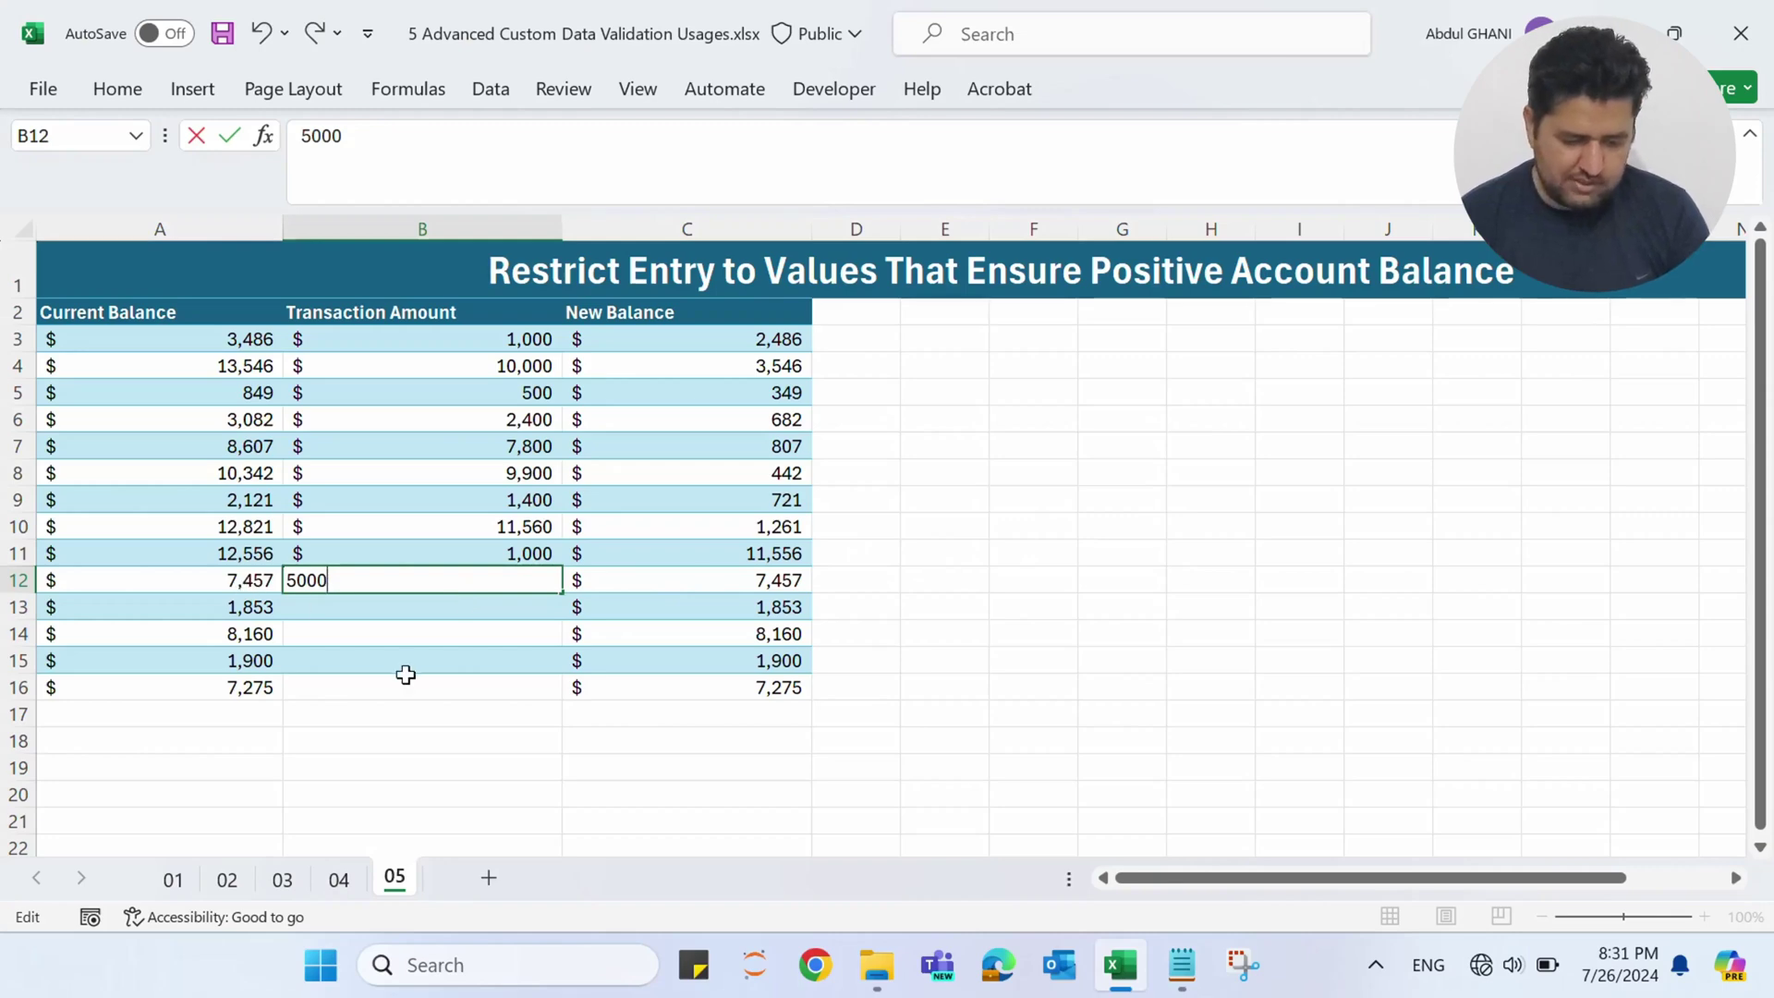
key("Return")
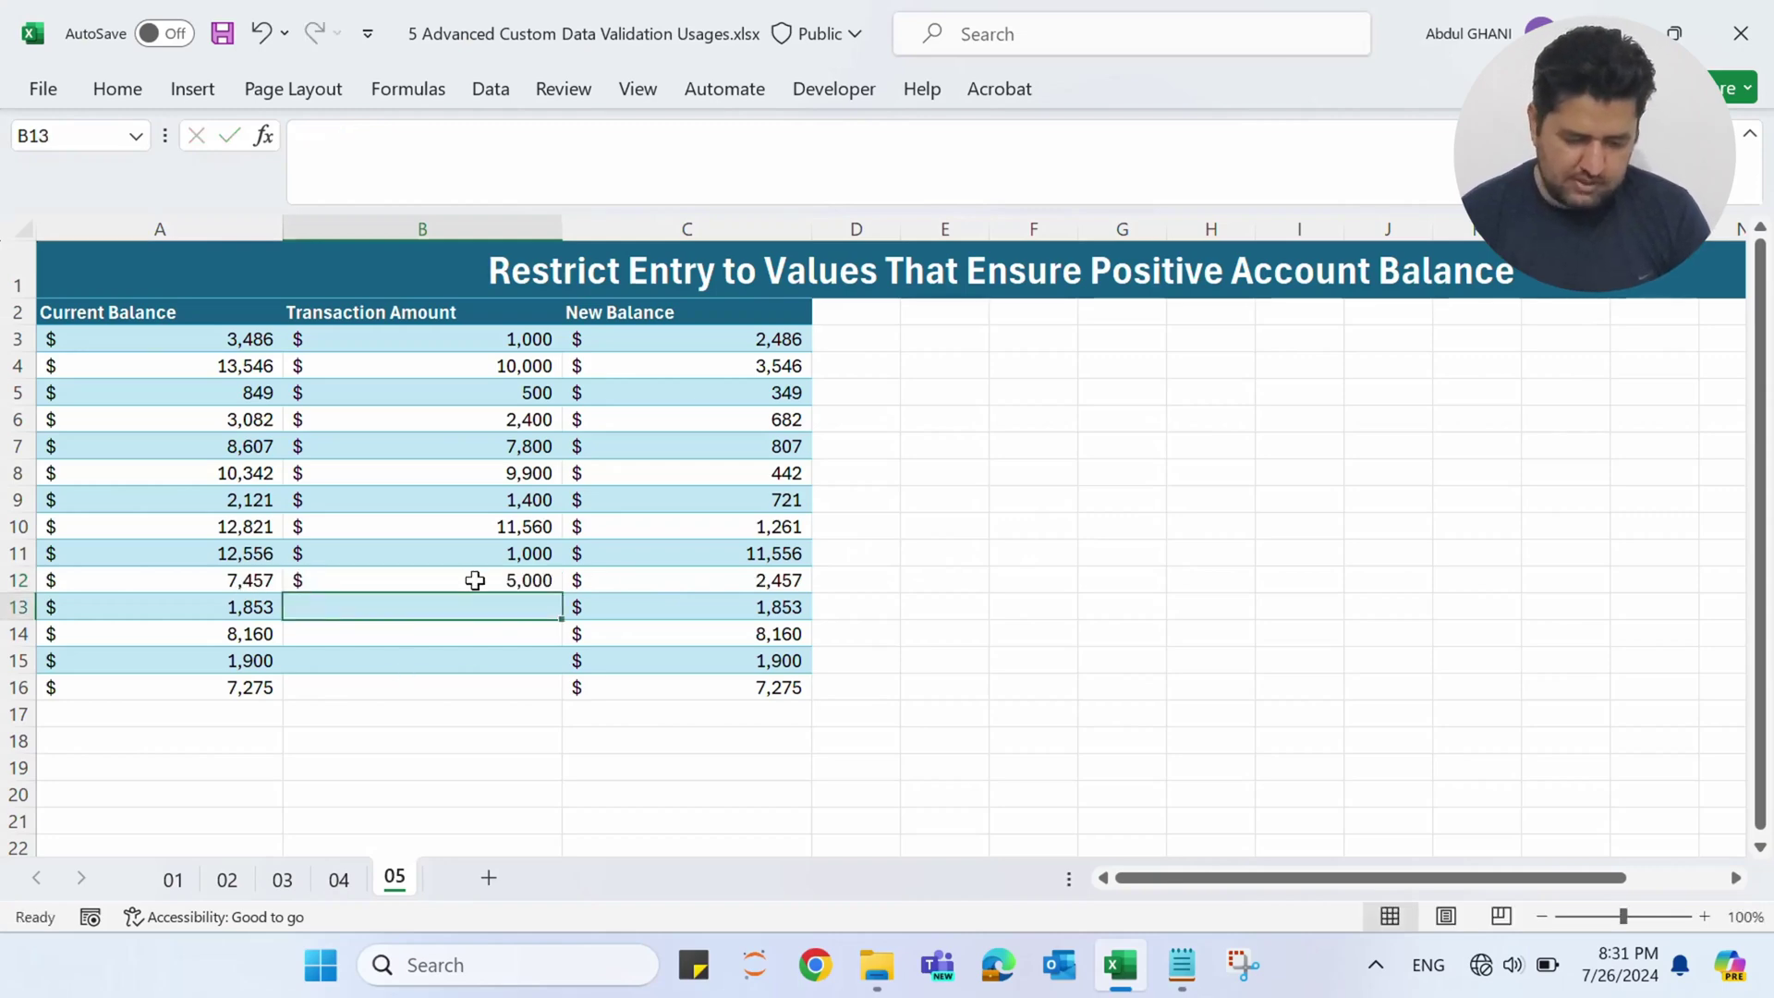